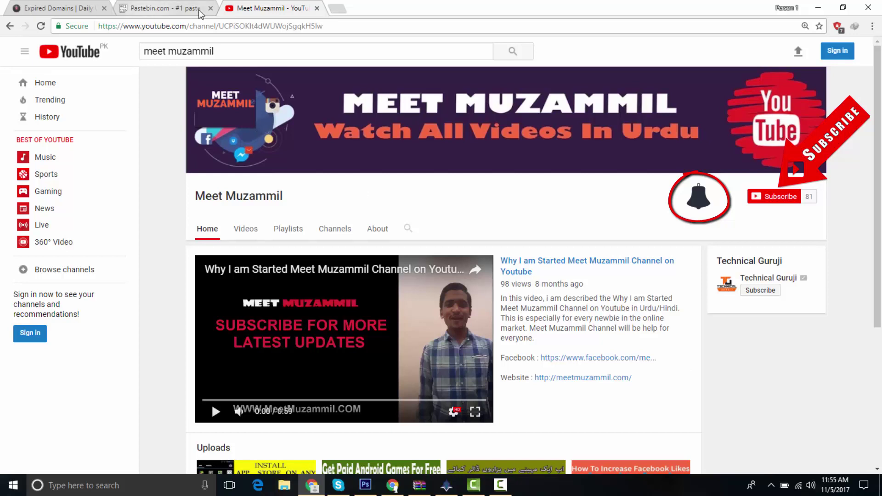
Step: Open Google in a new tab and search for "expired domains", accepting the corrected spelling
{"action": "left_click", "coordinate": [339, 9]}
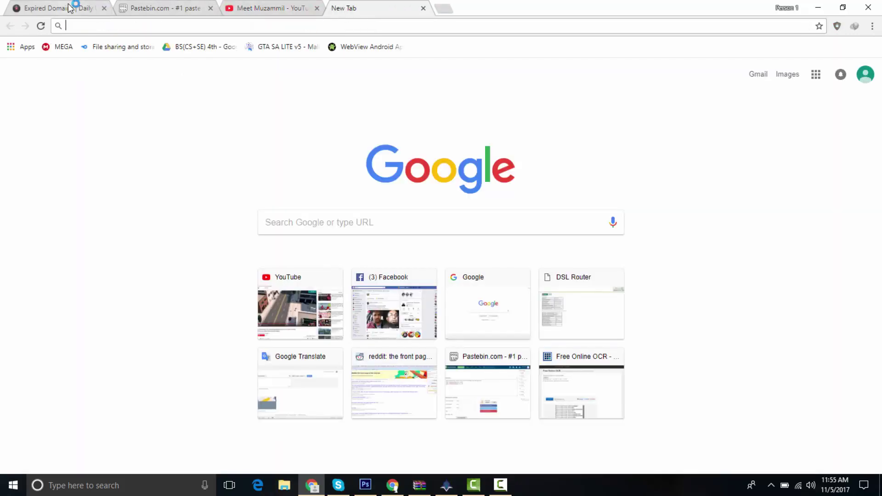
{"action": "type", "text": "google.com.pk/?gws_rd=ssl"}
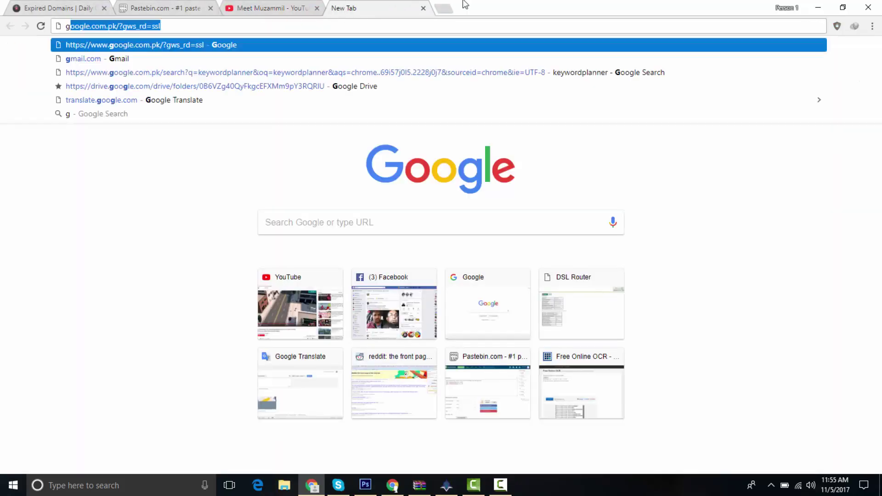
{"action": "key", "text": "Return"}
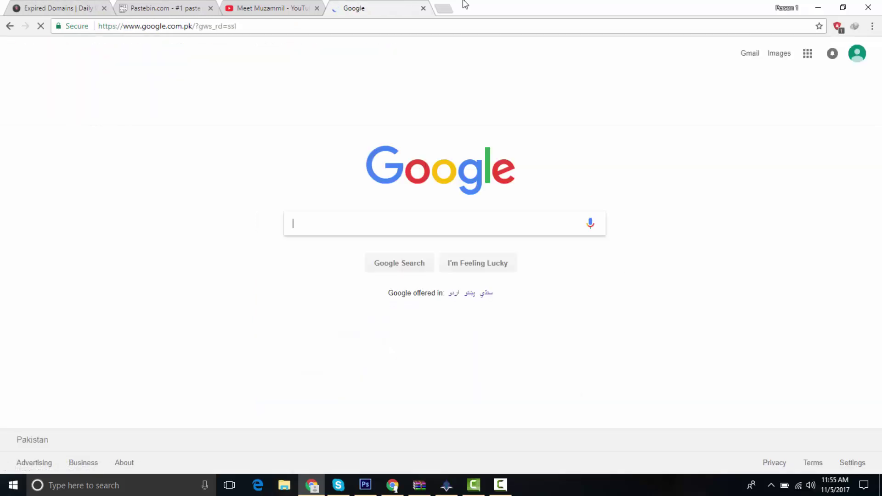
{"action": "type", "text": "expire"}
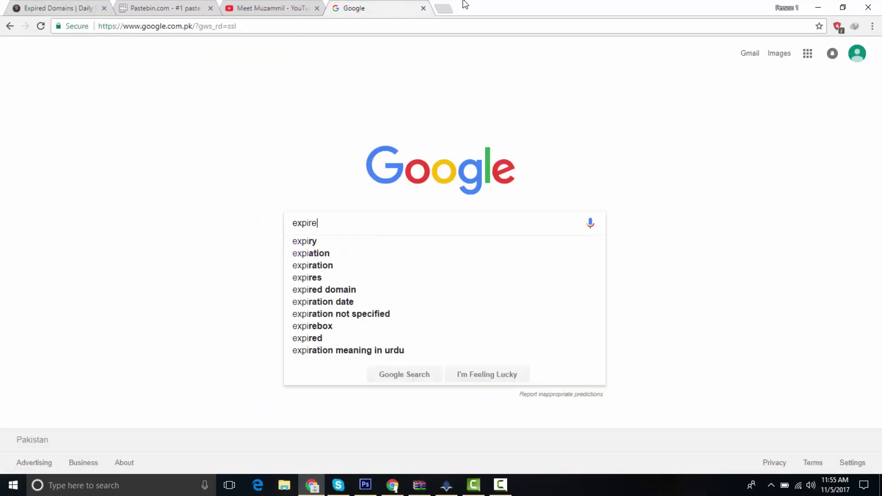
{"action": "type", "text": "d domainss"}
{"action": "key", "text": "Return"}
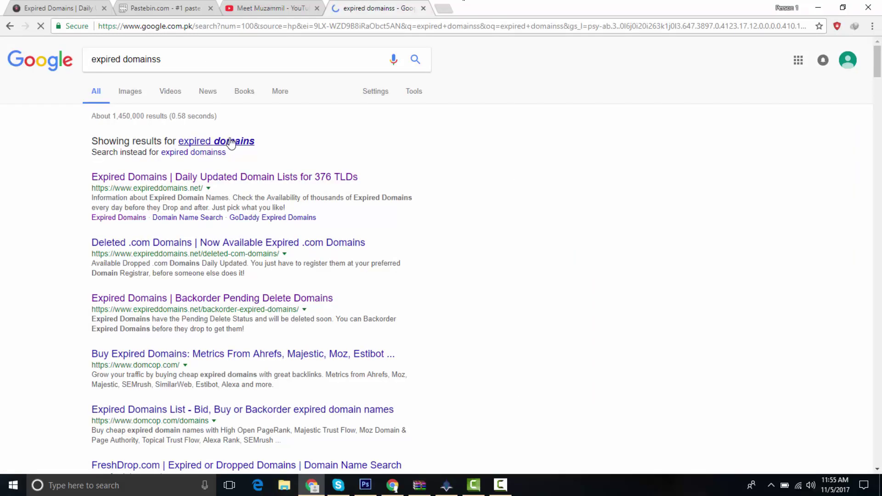
{"action": "left_click", "coordinate": [232, 141]}
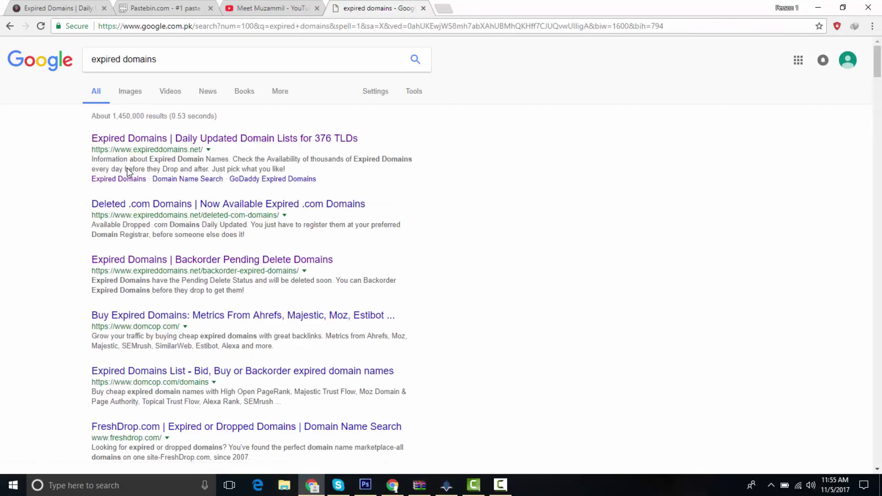
Step: Open the expireddomains.net home page from the results and look through its Domain Lists section
{"action": "left_click", "coordinate": [199, 142]}
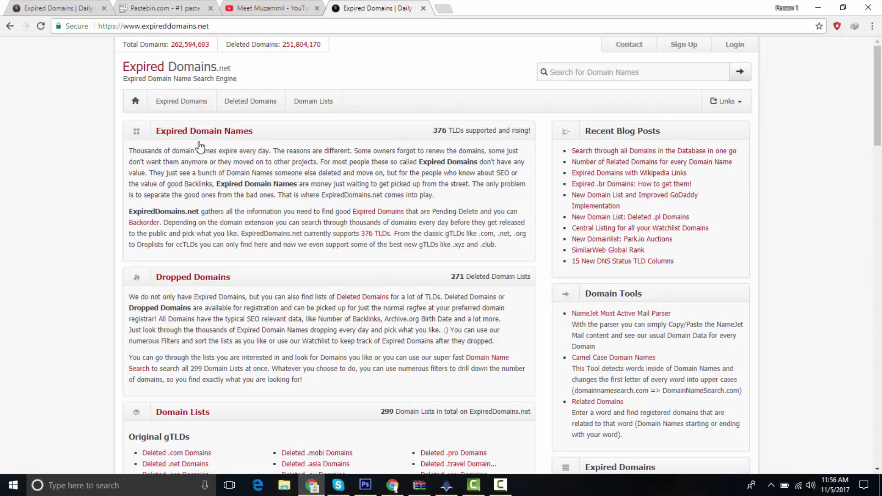
{"action": "left_click", "coordinate": [874, 214]}
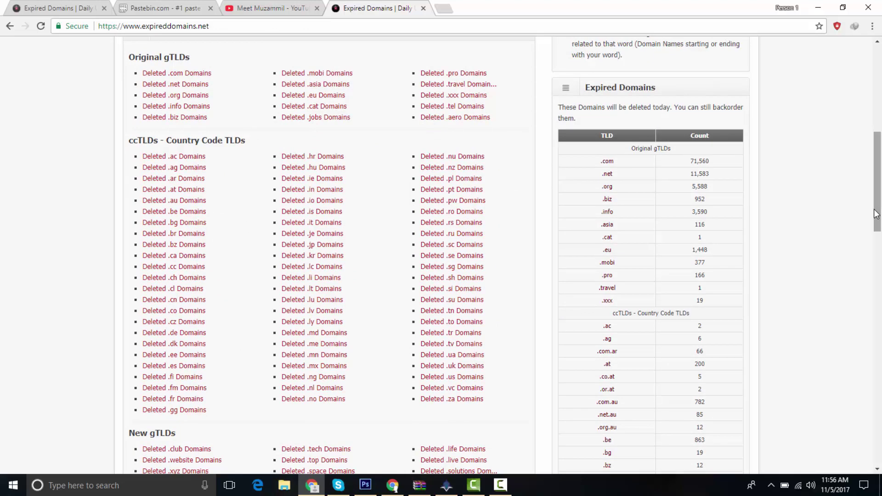
{"action": "mouse_move", "coordinate": [876, 213]}
{"action": "left_mouse_down"}
{"action": "mouse_move", "coordinate": [878, 325]}
{"action": "mouse_move", "coordinate": [880, 159]}
{"action": "mouse_move", "coordinate": [880, 203]}
{"action": "left_mouse_up"}
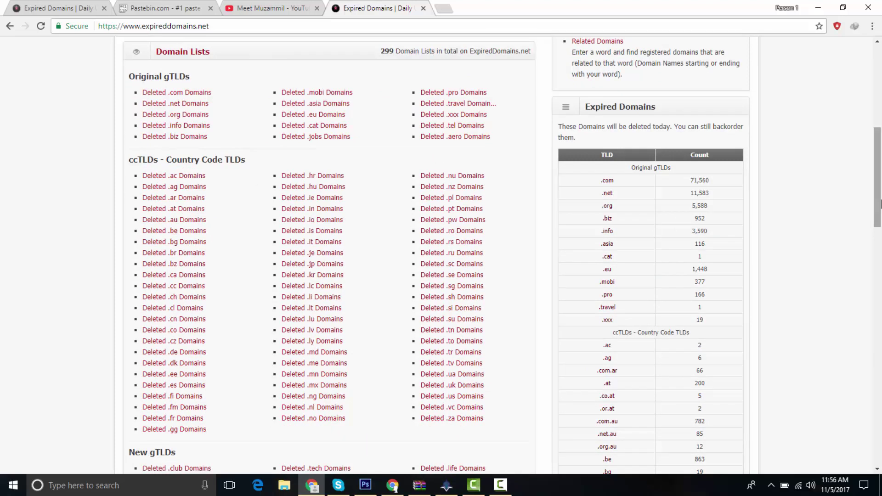
{"action": "left_click_drag", "start_coordinate": [880, 203], "coordinate": [879, 156]}
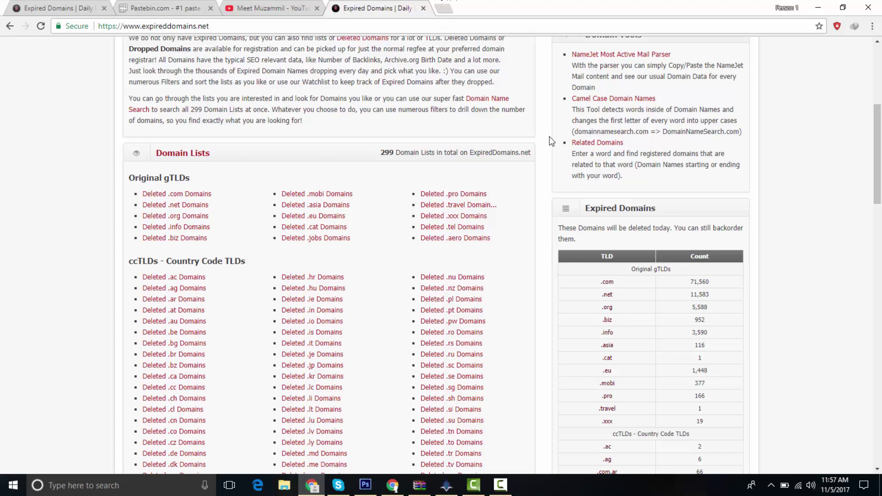
Step: Open pastebin.com in a new tab and enlarge the page zoom to 175%
{"action": "key", "text": "ctrl+t"}
{"action": "type", "text": "pastebin.com"}
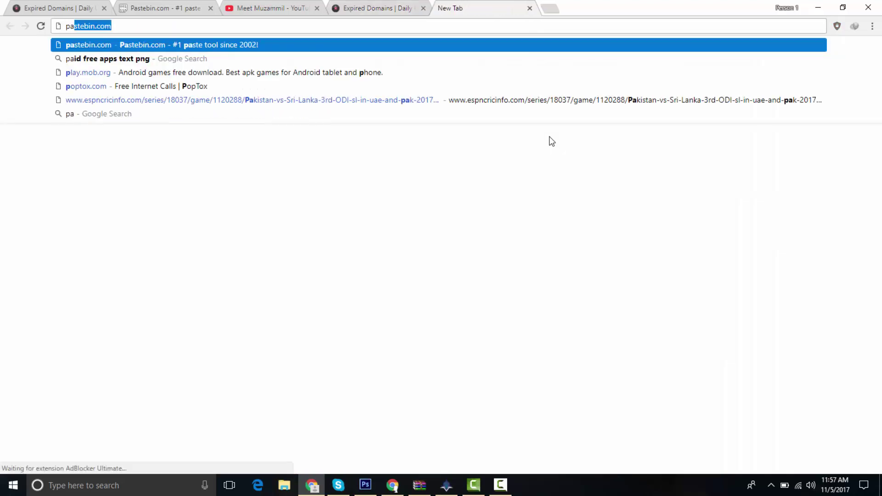
{"action": "key", "text": "Return"}
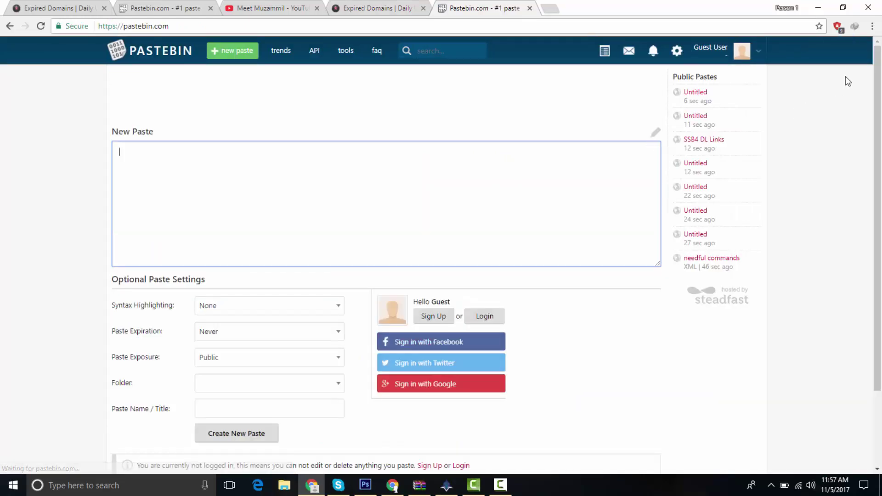
{"action": "left_click", "coordinate": [872, 27]}
{"action": "left_click", "coordinate": [839, 132]}
{"action": "left_click", "coordinate": [838, 131]}
{"action": "left_click", "coordinate": [838, 132]}
{"action": "left_click", "coordinate": [839, 131]}
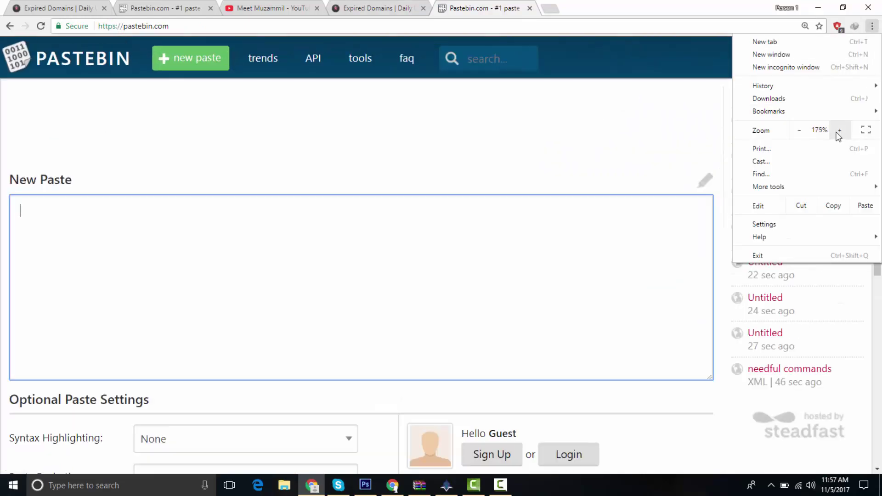
Step: Write "how to make money online" as the first line of the new paste
{"action": "left_click", "coordinate": [449, 248]}
{"action": "type", "text": "ho"}
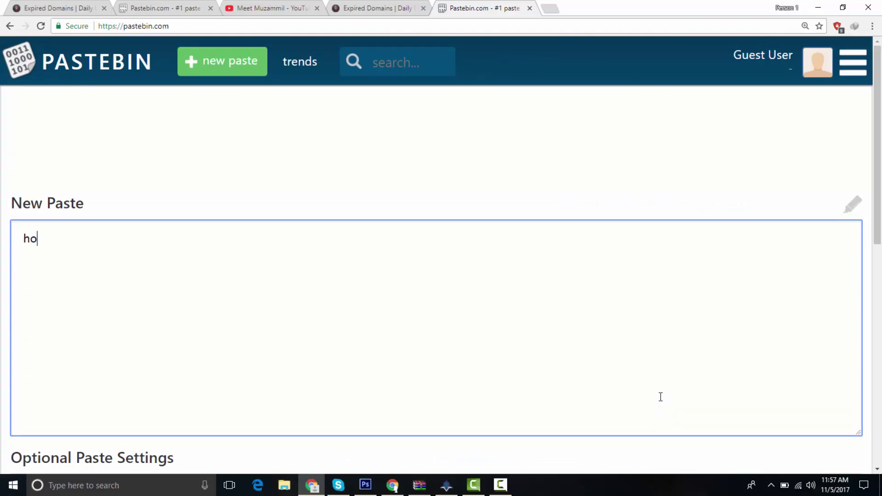
{"action": "type", "text": "w to make money i u"}
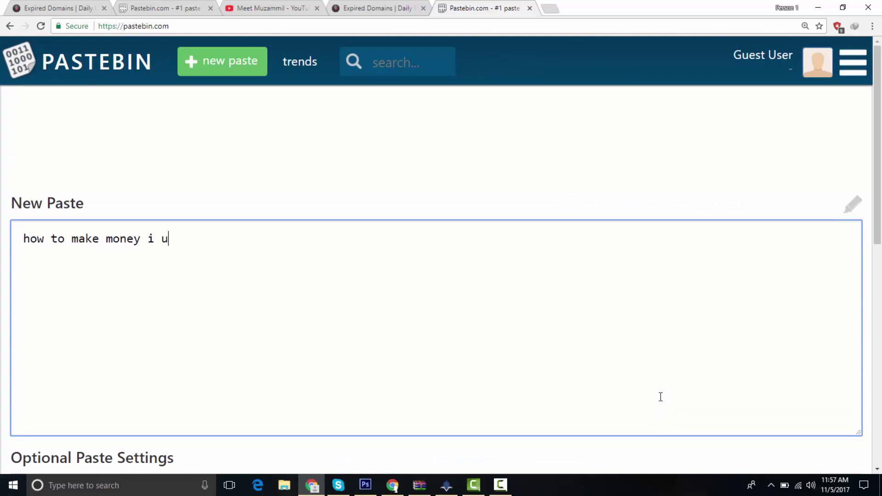
{"action": "key", "text": "BackSpace"}
{"action": "key", "text": "BackSpace"}
{"action": "type", "text": "online"}
{"action": "key", "text": "Return"}
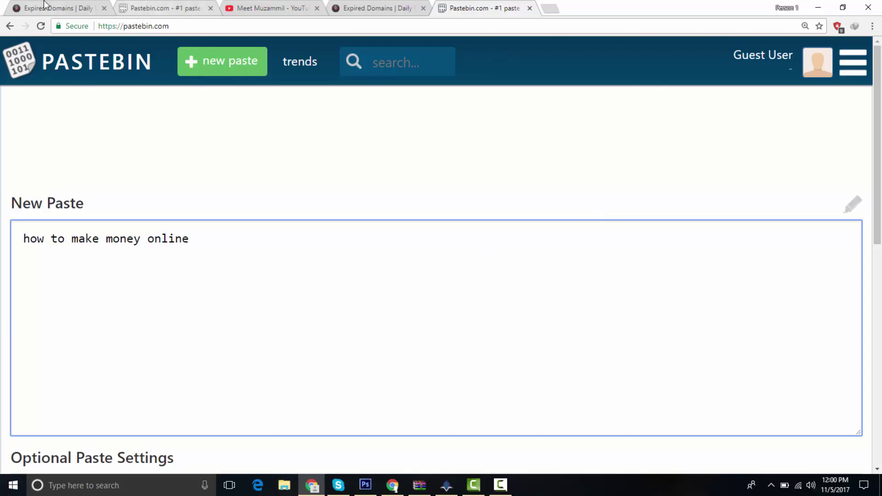
Step: Return to the ExpiredDomains.net page and search its domain names for "health tips"
{"action": "left_click", "coordinate": [378, 4]}
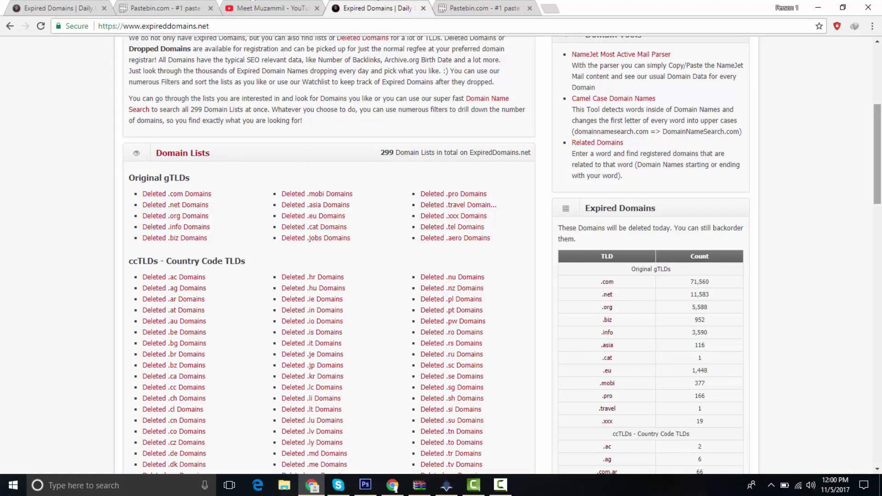
{"action": "left_click_drag", "start_coordinate": [876, 154], "coordinate": [876, 92]}
{"action": "left_click", "coordinate": [678, 74]}
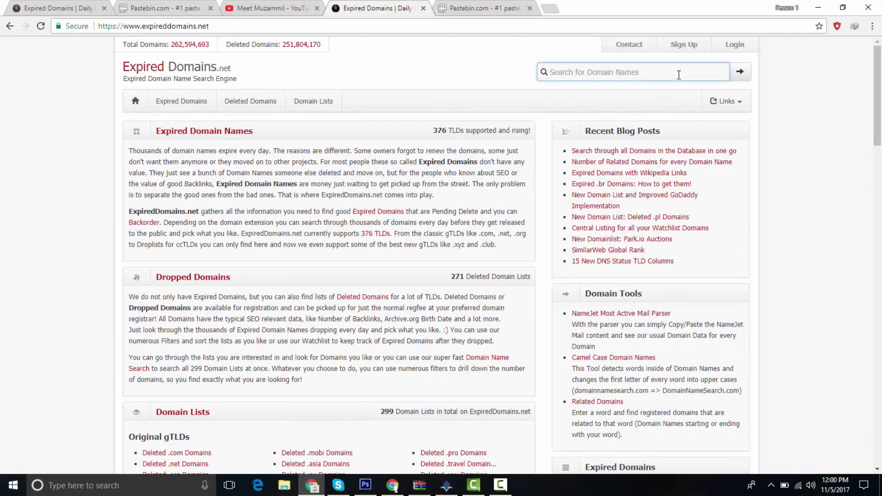
{"action": "type", "text": "health tips"}
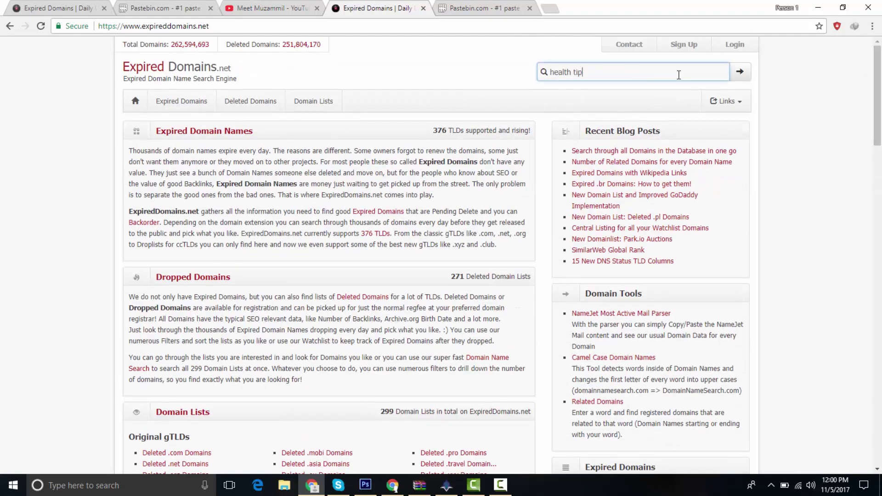
{"action": "key", "text": "Return"}
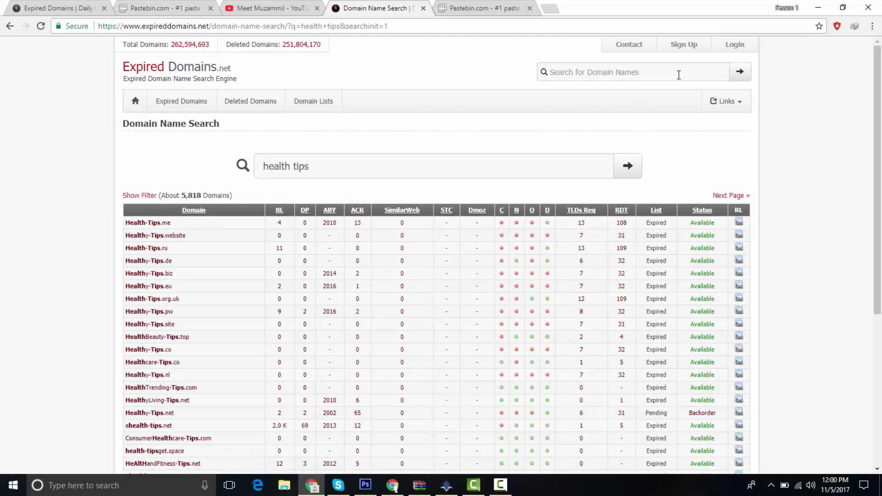
{"action": "left_click_drag", "start_coordinate": [877, 169], "coordinate": [866, 155]}
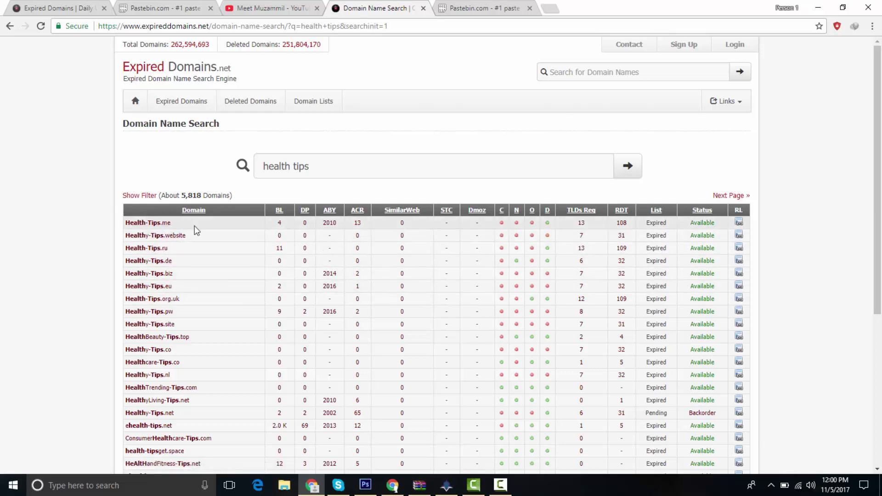
Step: Copy the domain name Health-Tips.me from the list and search for it on Google in a new tab
{"action": "left_click_drag", "start_coordinate": [183, 229], "coordinate": [127, 225]}
{"action": "key", "text": "ctrl+c"}
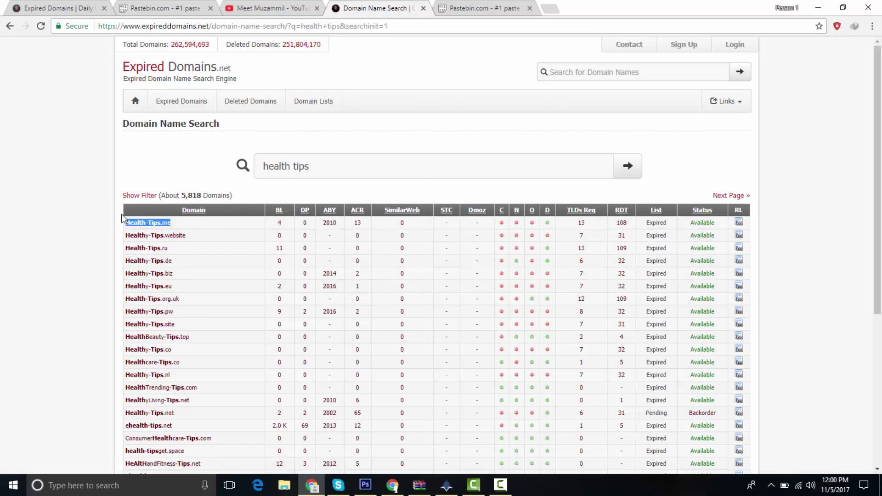
{"action": "left_click", "coordinate": [493, 7]}
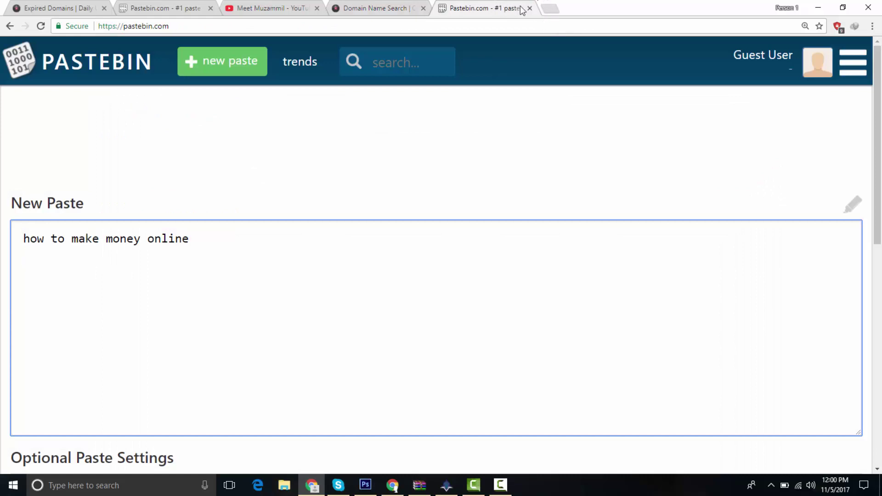
{"action": "left_click", "coordinate": [547, 8]}
{"action": "type", "text": "goo"}
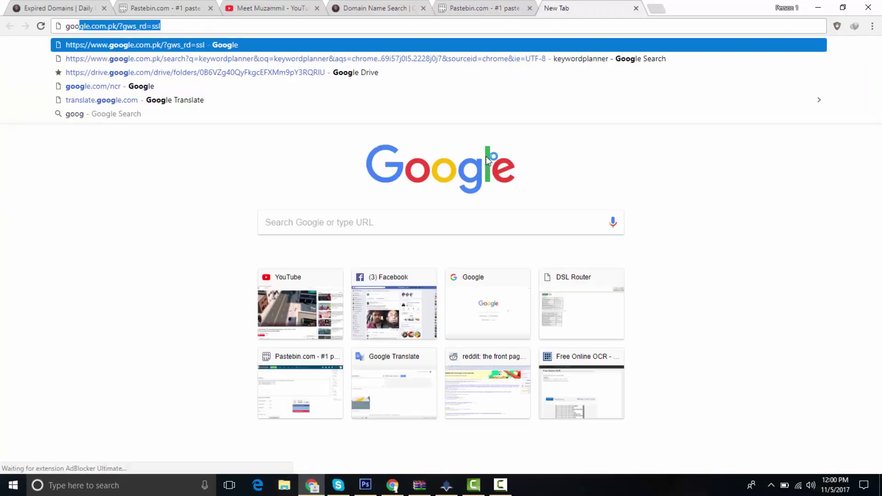
{"action": "key", "text": "Return"}
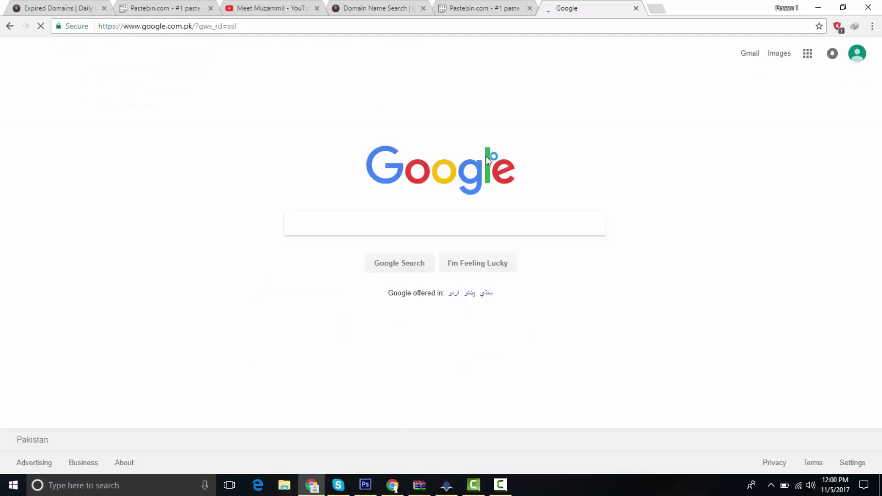
{"action": "key", "text": "ctrl+v"}
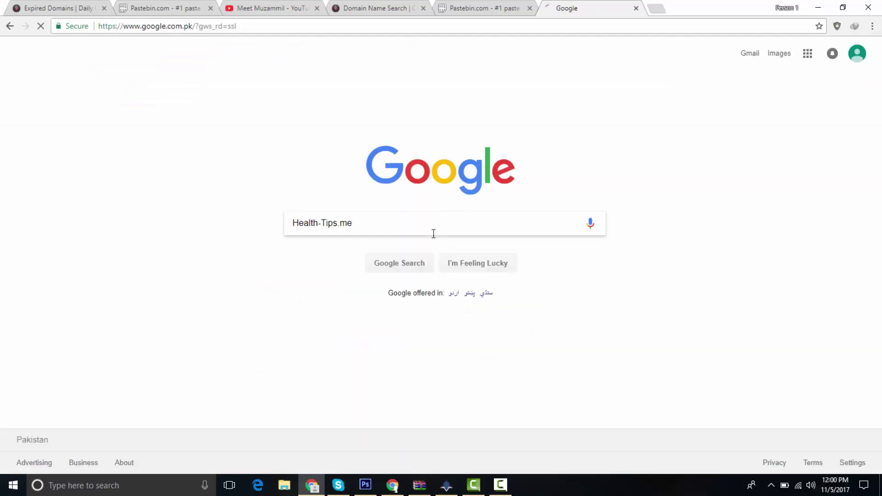
{"action": "key", "text": "Return"}
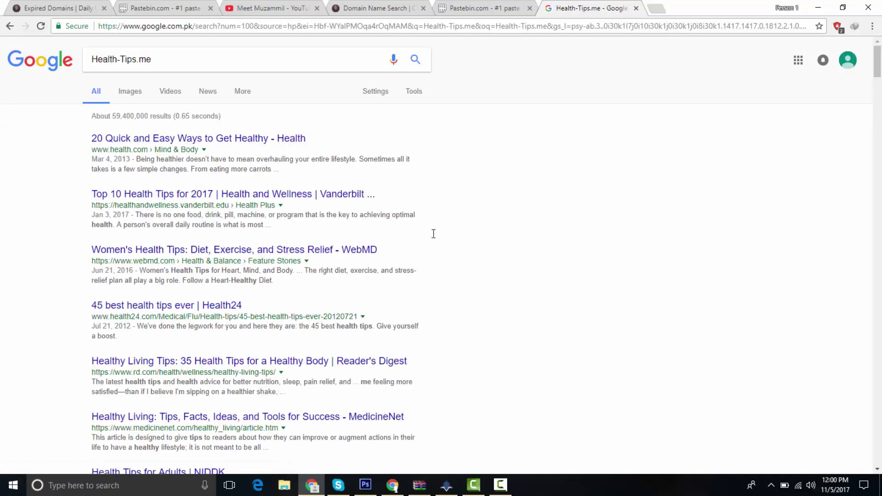
Step: Copy the query Health-Tips.me and find that text within the Google results page
{"action": "left_click_drag", "start_coordinate": [171, 59], "coordinate": [88, 79]}
{"action": "key", "text": "ctrl+c"}
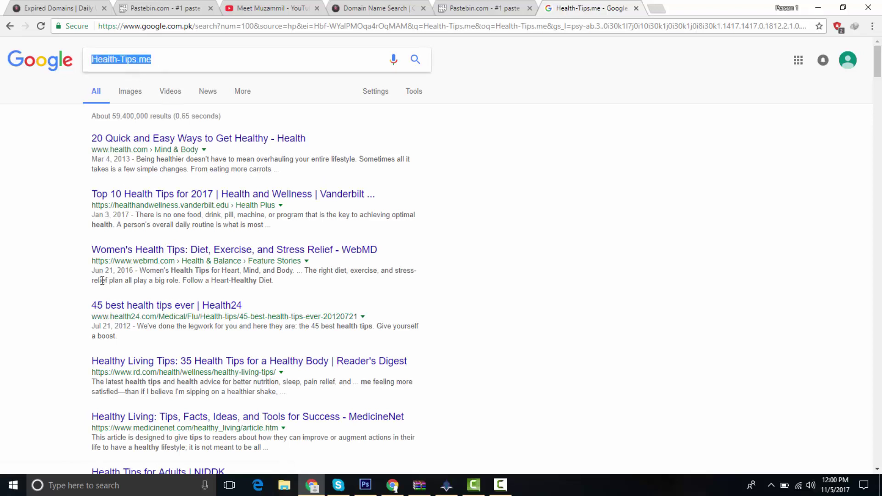
{"action": "key", "text": "ctrl+f"}
{"action": "key", "text": "ctrl+v"}
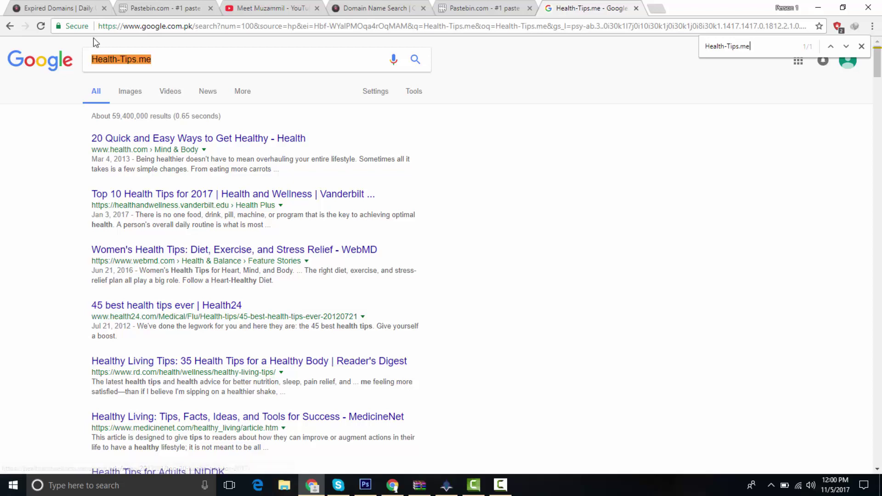
Step: Put the prefix "site:" before the Google query and search for site:Health-Tips.me
{"action": "left_click_drag", "start_coordinate": [157, 60], "coordinate": [91, 68]}
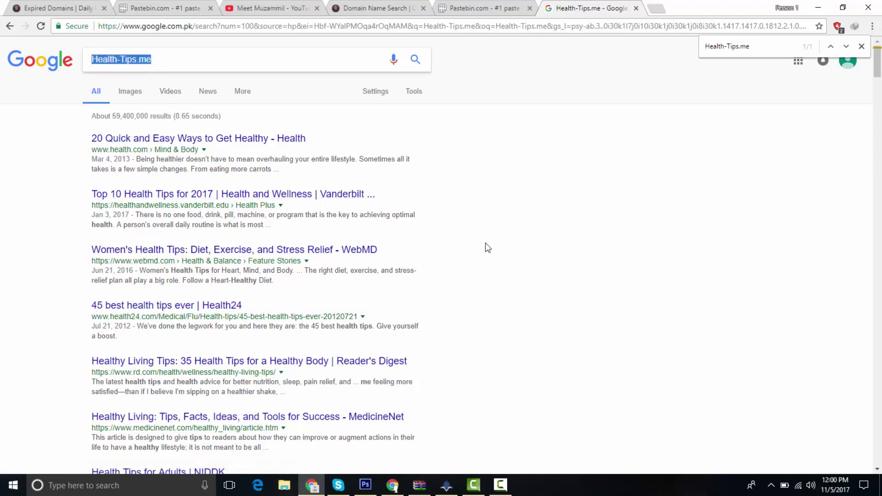
{"action": "left_click", "coordinate": [258, 62]}
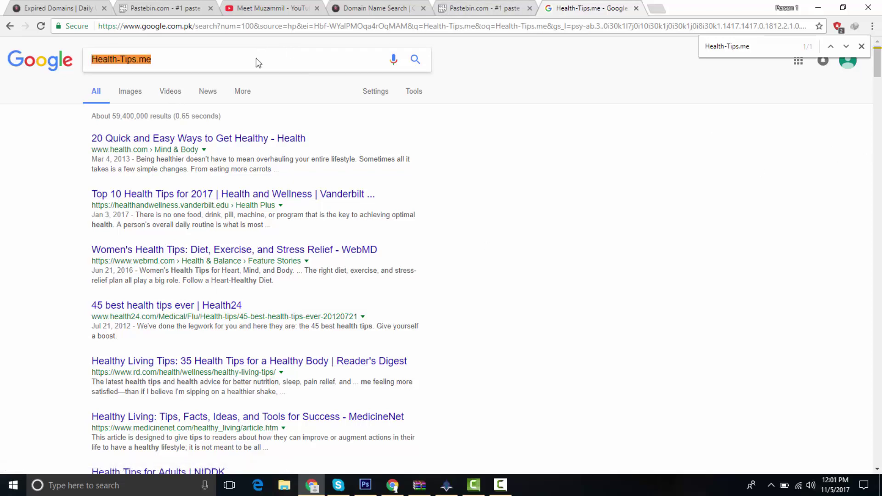
{"action": "key", "text": "Home"}
{"action": "type", "text": "site"}
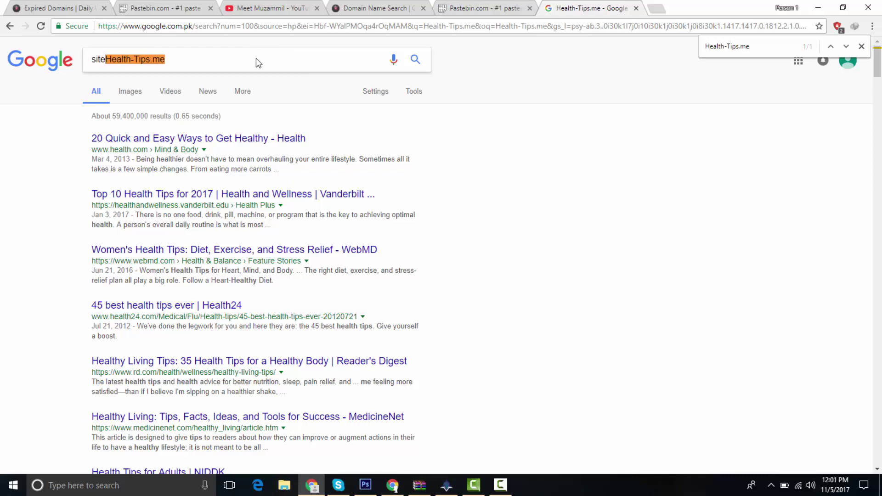
{"action": "type", "text": ":"}
{"action": "key", "text": "Return"}
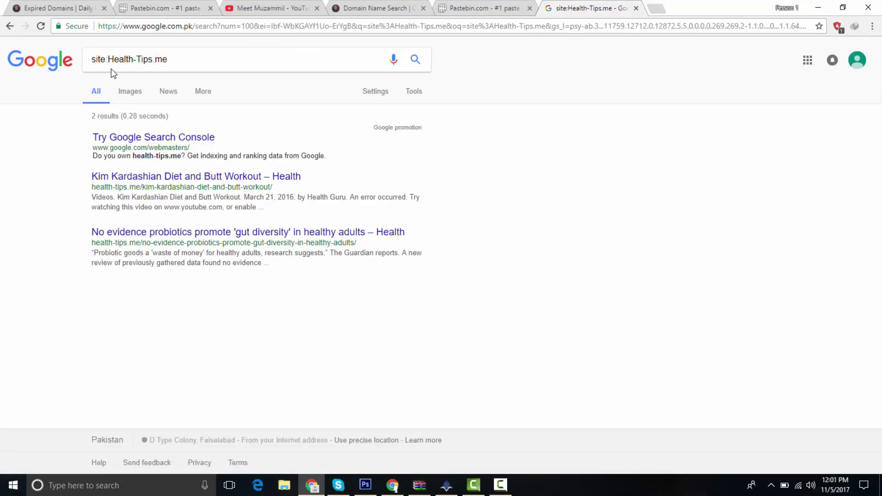
{"action": "left_click_drag", "start_coordinate": [106, 59], "coordinate": [329, 113]}
{"action": "key", "text": "BackSpace"}
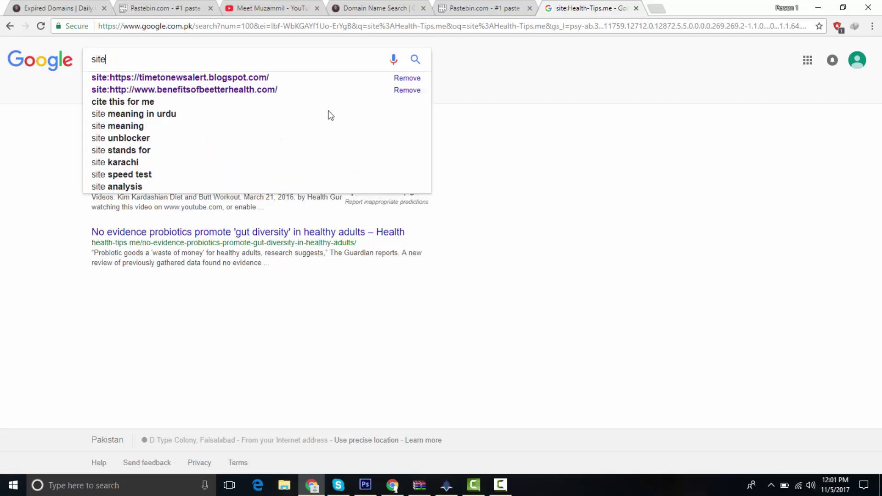
{"action": "key", "text": "ctrl+z"}
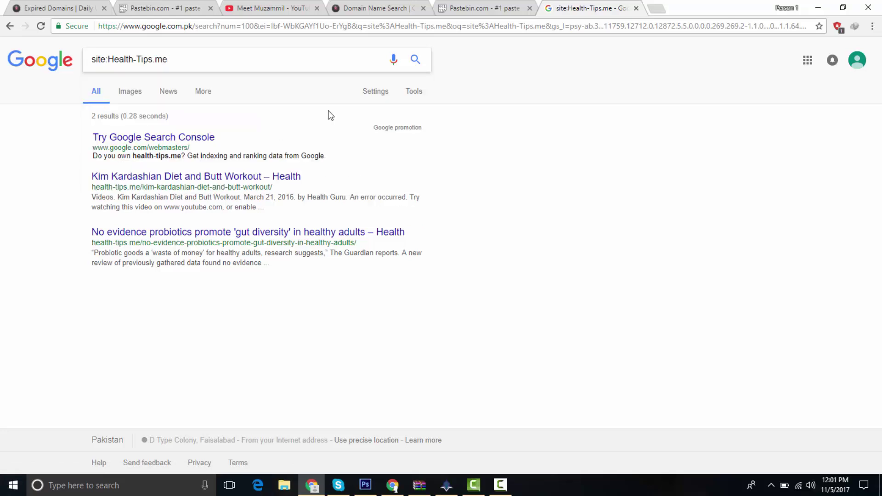
Step: Rerun the Google search for site:Health-Tips.me and examine the web addresses of the listed results
{"action": "key", "text": "Return"}
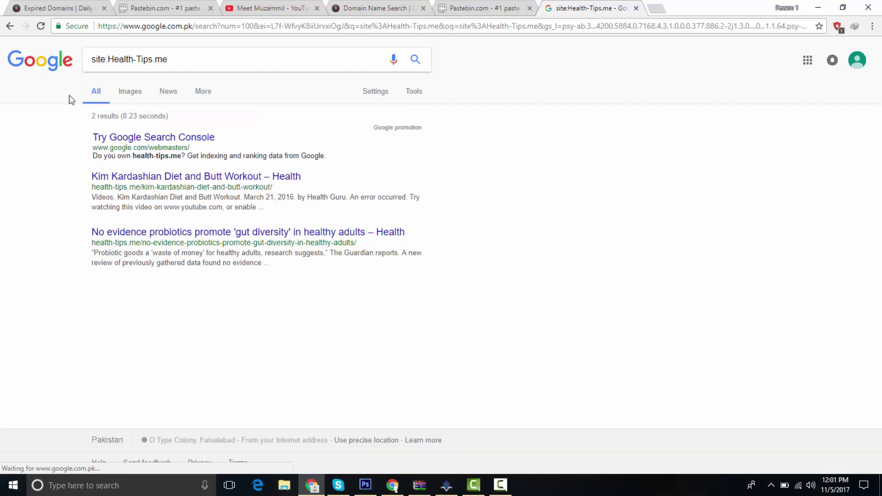
{"action": "left_click_drag", "start_coordinate": [98, 147], "coordinate": [190, 147]}
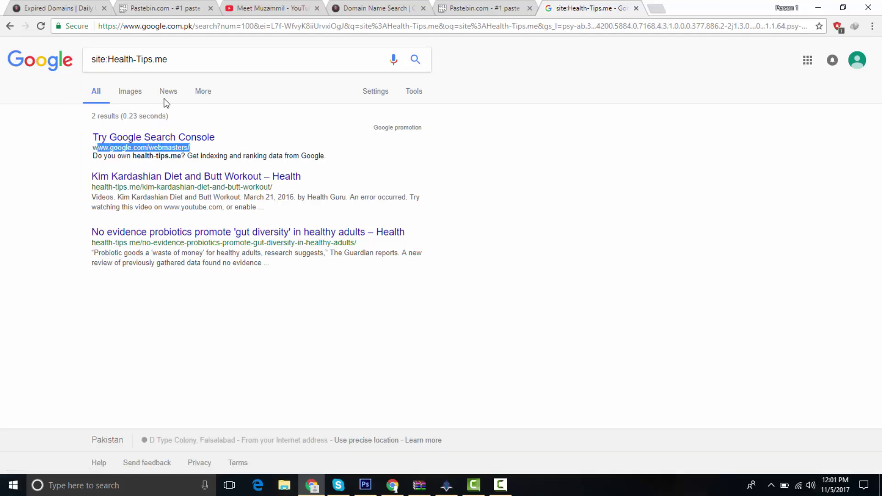
{"action": "left_click_drag", "start_coordinate": [96, 187], "coordinate": [142, 187]}
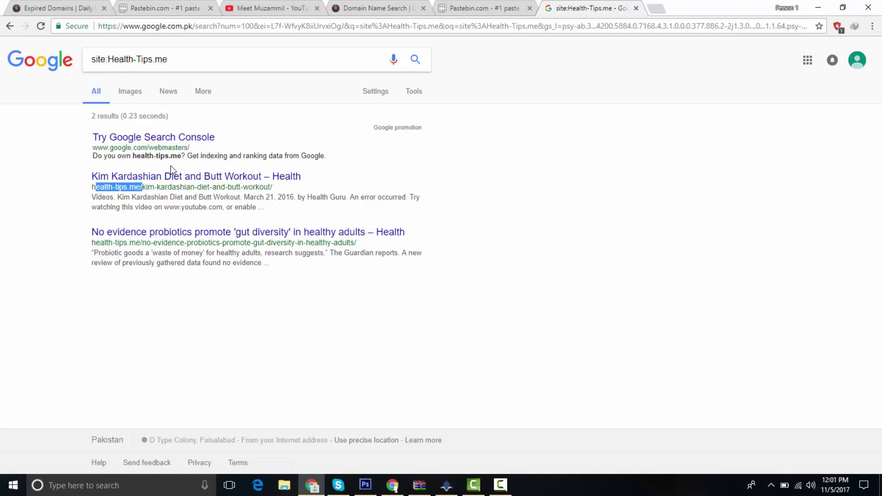
{"action": "left_click", "coordinate": [157, 188]}
{"action": "triple_click", "coordinate": [157, 187]}
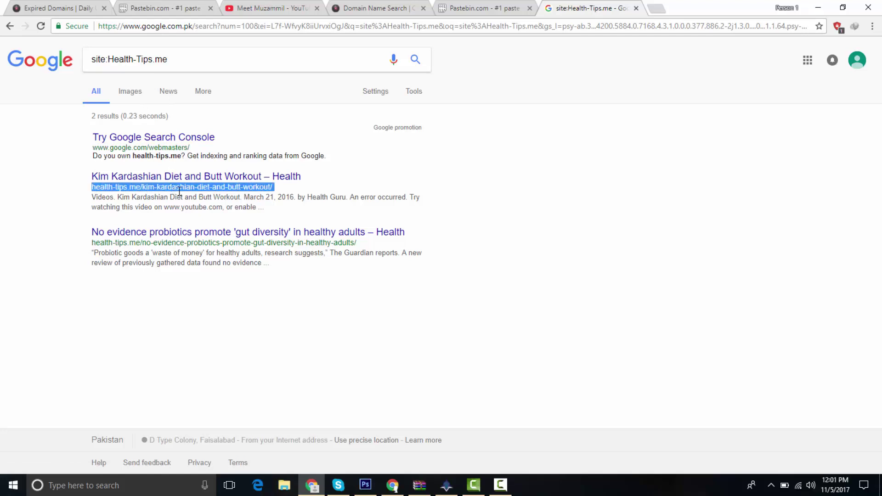
{"action": "left_click", "coordinate": [187, 194]}
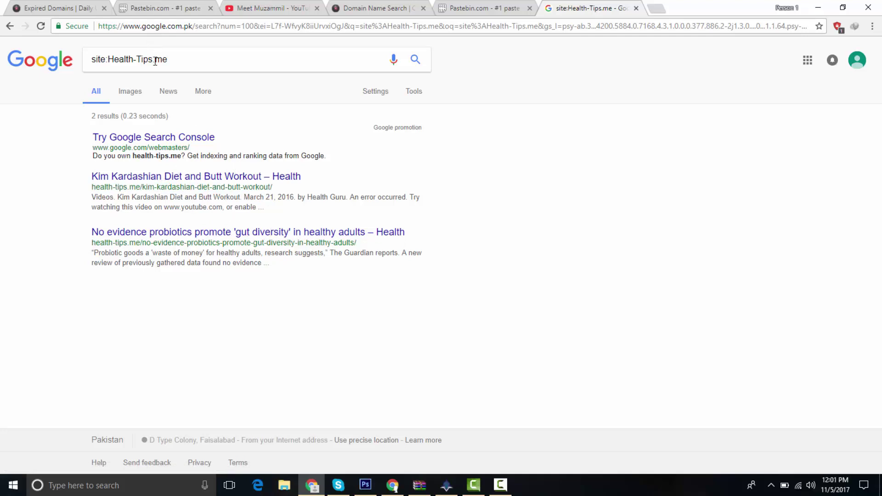
Step: Copy the domain name Health-Tips.me from the Google query
{"action": "left_click_drag", "start_coordinate": [108, 60], "coordinate": [196, 62]}
{"action": "key", "text": "ctrl+c"}
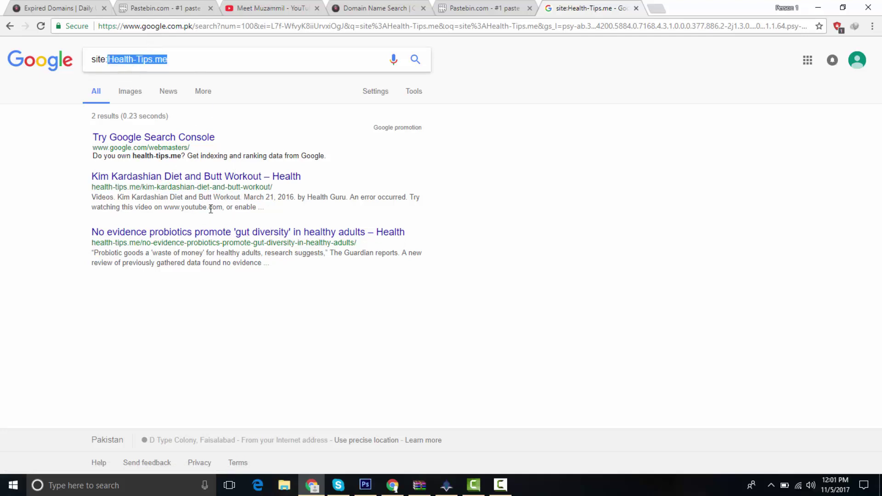
{"action": "key", "text": "ctrl+d"}
{"action": "key", "text": "BackSpace"}
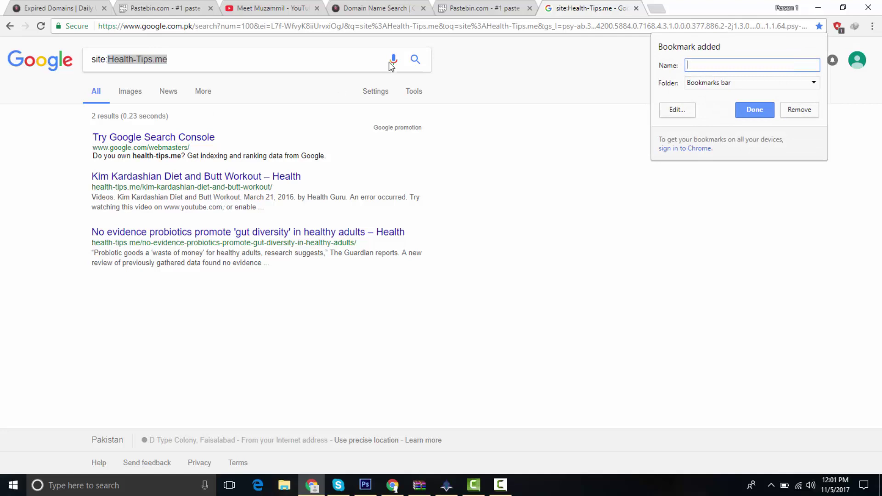
{"action": "left_click", "coordinate": [800, 111]}
Step: Find the copied text Health-Tips.me within the Google results page
{"action": "key", "text": "ctrl+f"}
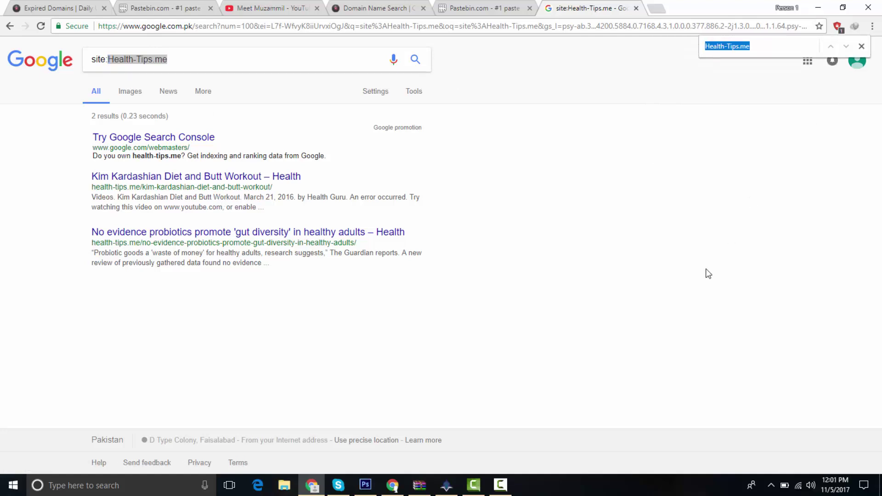
{"action": "key", "text": "ctrl+v"}
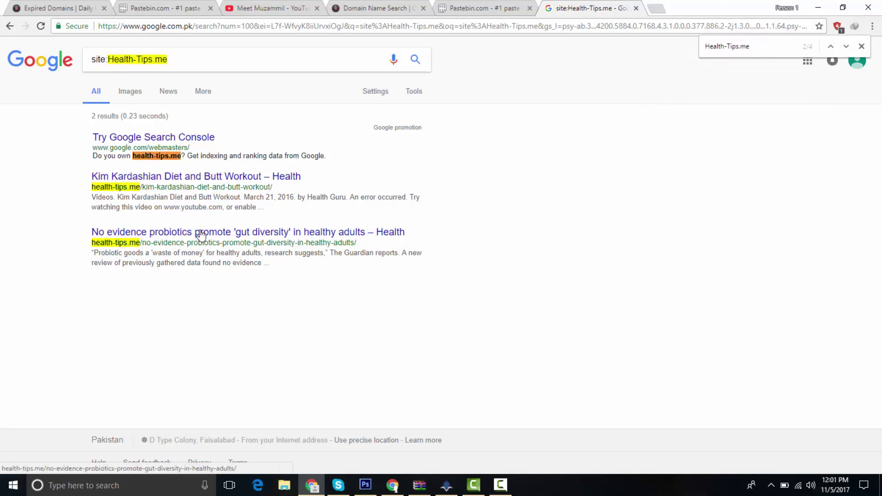
Step: Open the result "Kim Kardashian Diet and Butt Workout – Health" in a new tab and return to Google to examine both result descriptions
{"action": "middle_click", "coordinate": [224, 183]}
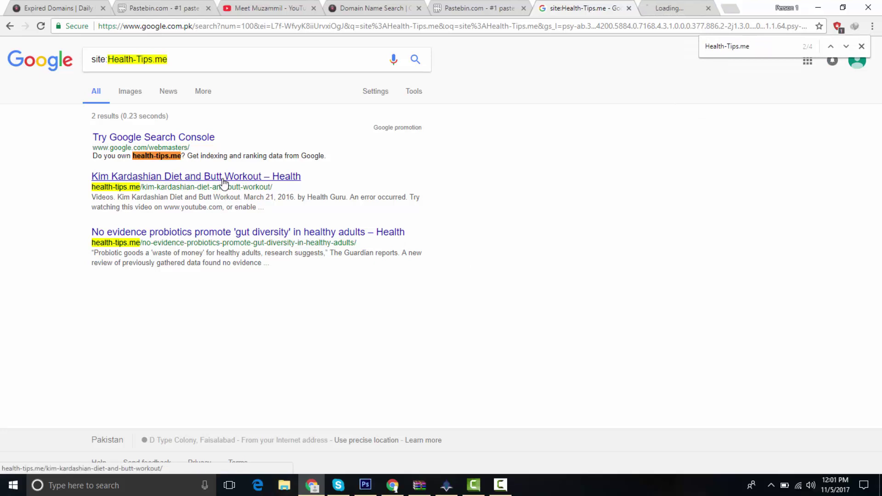
{"action": "left_click", "coordinate": [670, 8]}
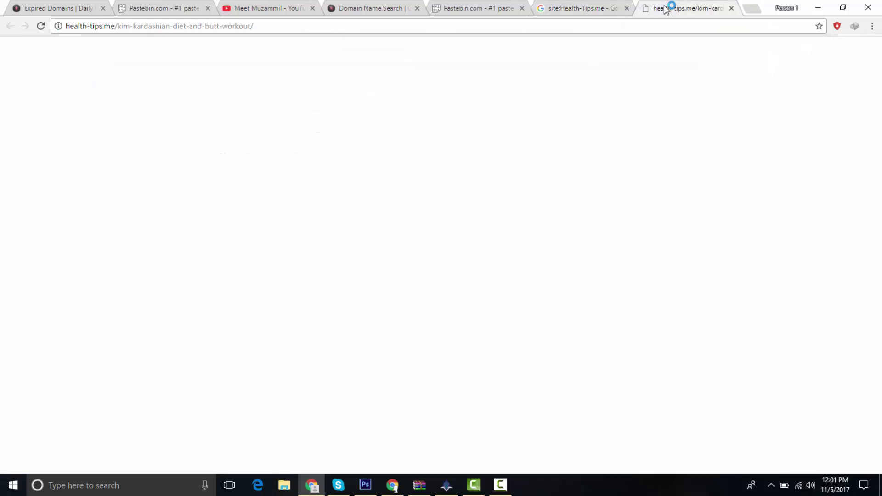
{"action": "left_click", "coordinate": [599, 8]}
{"action": "triple_click", "coordinate": [214, 209]}
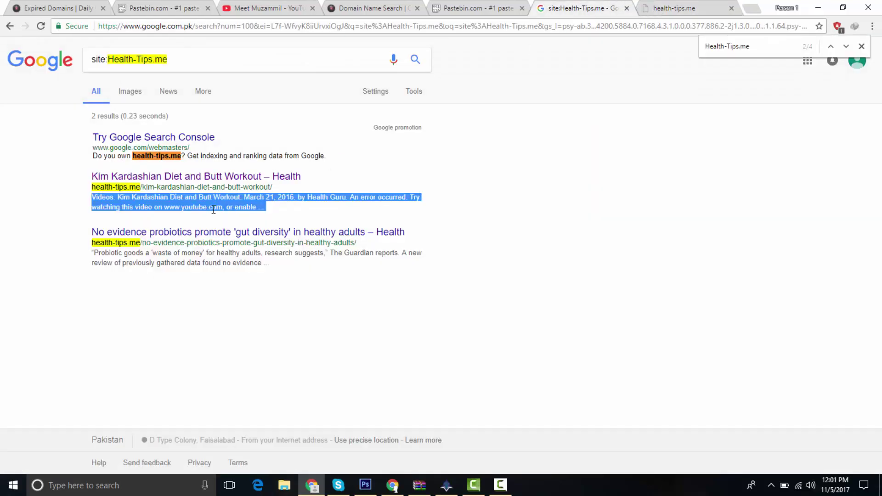
{"action": "triple_click", "coordinate": [223, 251]}
{"action": "left_click", "coordinate": [249, 263]}
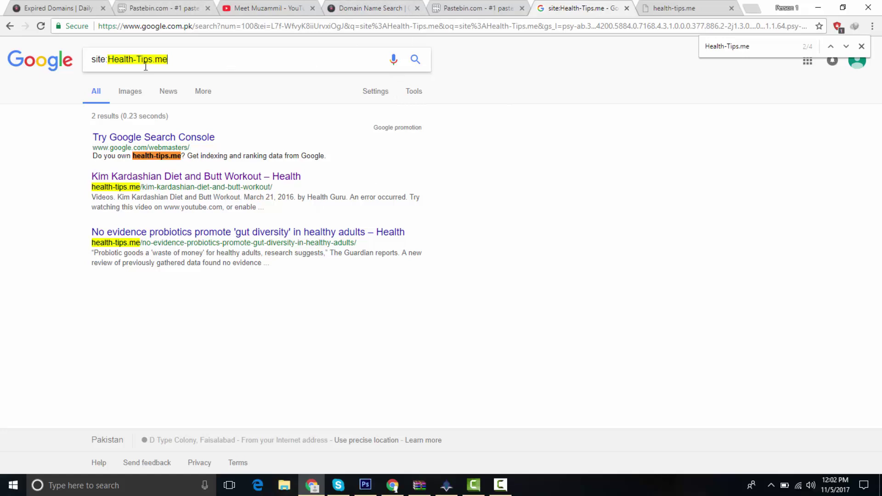
Step: Copy the domain name Health-Tips.me again from the site: query, leaving out the prefix
{"action": "left_click_drag", "start_coordinate": [108, 60], "coordinate": [197, 59]}
{"action": "key", "text": "ctrl+c"}
{"action": "left_click", "coordinate": [192, 58]}
Step: Check the opened health-tips.me page, then review the two indexed health-tips.me entries on the Google results page
{"action": "left_click", "coordinate": [403, 6]}
{"action": "left_click", "coordinate": [594, 6]}
{"action": "left_click", "coordinate": [676, 6]}
{"action": "left_click", "coordinate": [675, 25]}
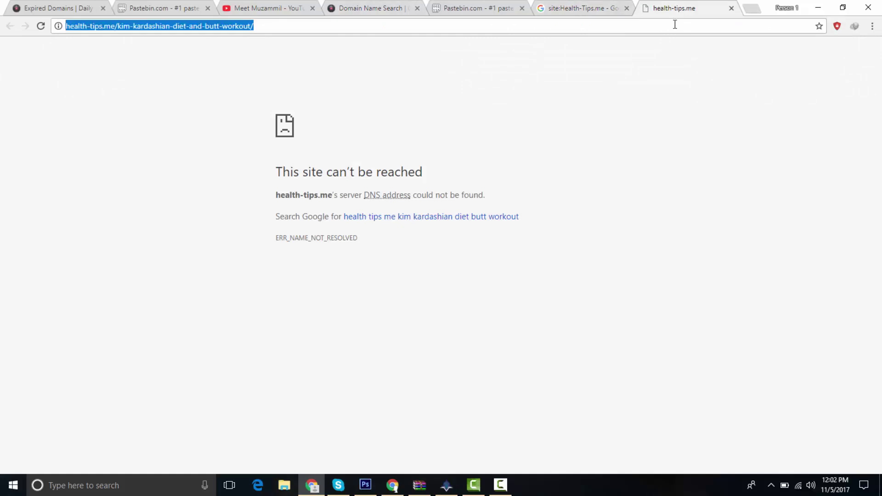
{"action": "left_click", "coordinate": [591, 7]}
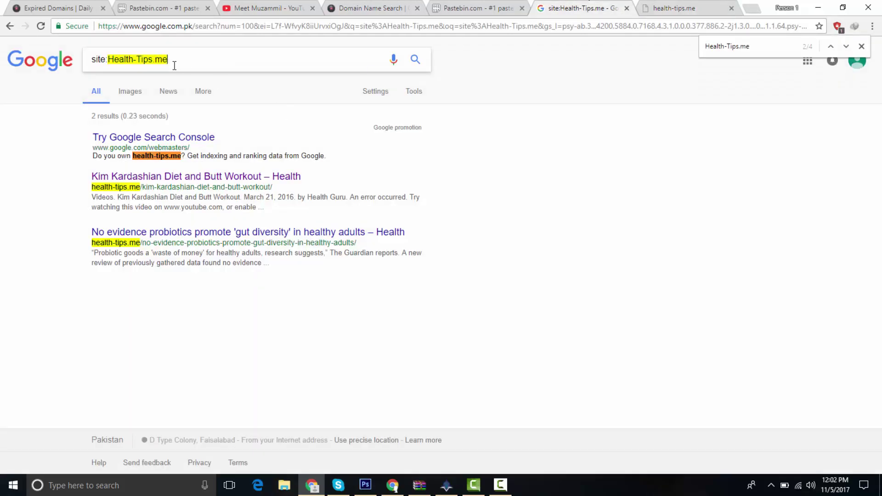
{"action": "left_click_drag", "start_coordinate": [92, 186], "coordinate": [283, 270]}
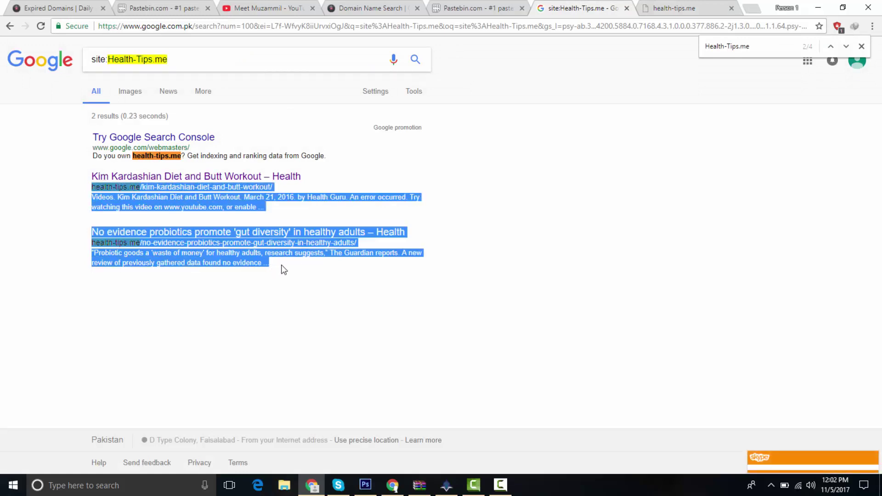
{"action": "left_click", "coordinate": [284, 269]}
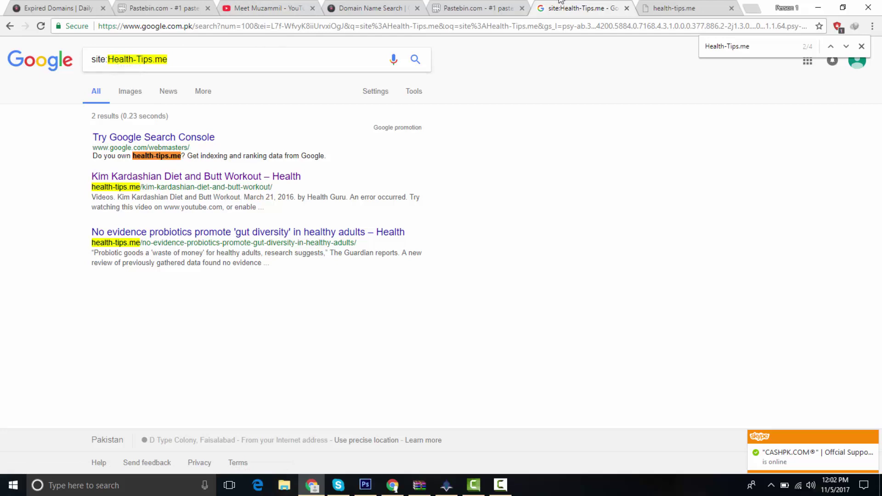
Step: Load archive.org in the tab that holds the health-tips.me page
{"action": "left_click", "coordinate": [701, 8]}
{"action": "left_click", "coordinate": [678, 25]}
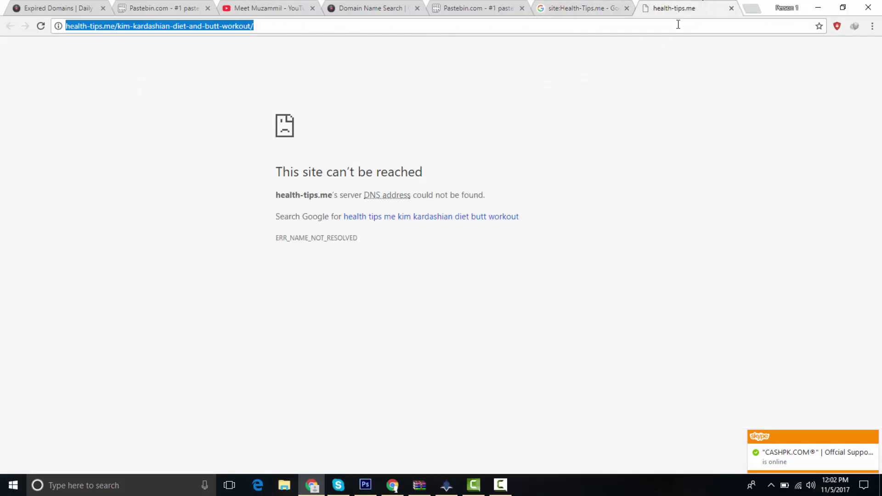
{"action": "type", "text": "ar"}
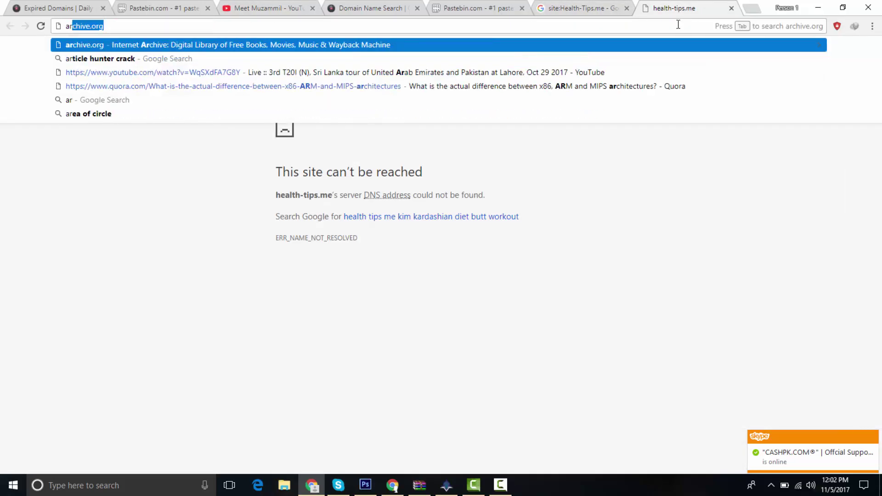
{"action": "type", "text": "chive.g"}
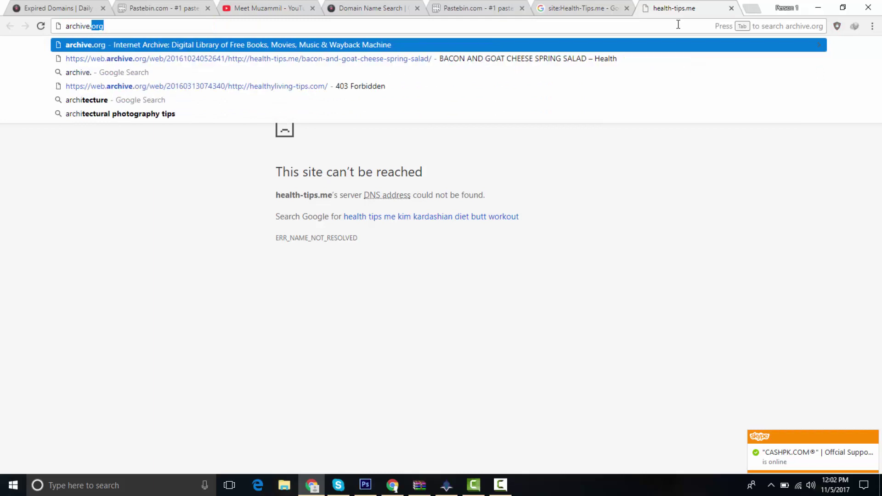
{"action": "key", "text": "BackSpace"}
{"action": "type", "text": "ro"}
{"action": "key", "text": "BackSpace"}
{"action": "key", "text": "BackSpace"}
{"action": "type", "text": "org"}
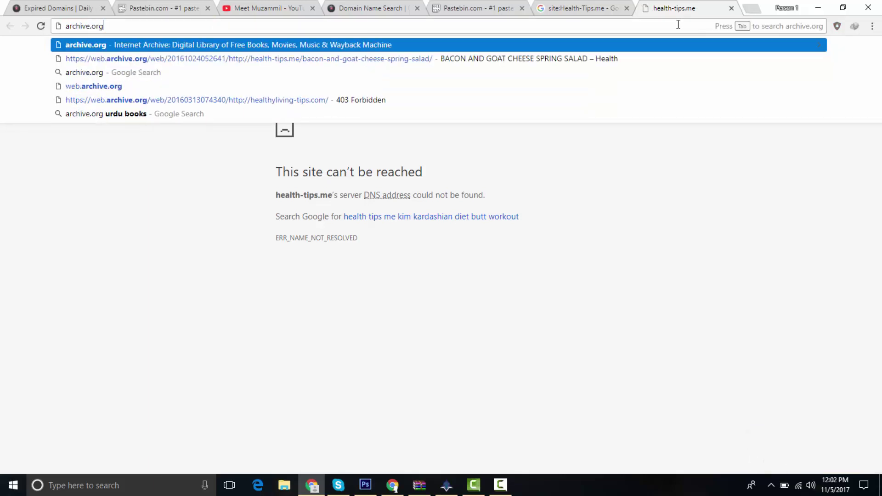
{"action": "key", "text": "Return"}
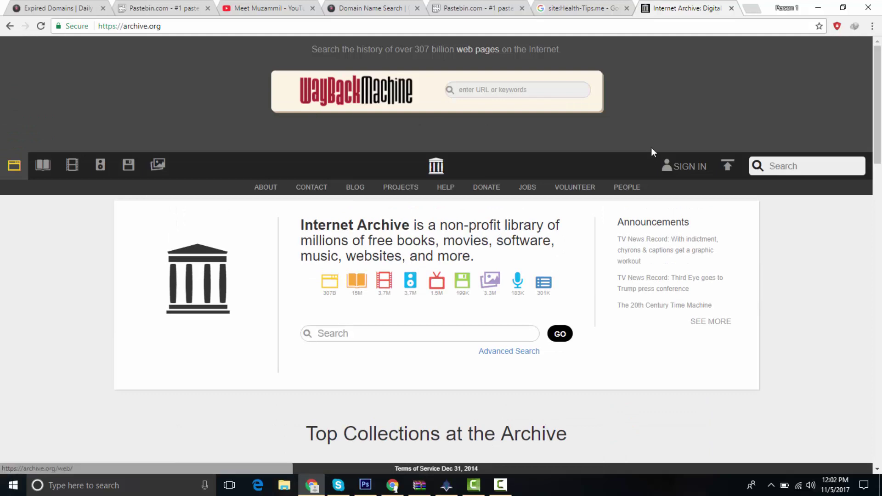
{"action": "left_click", "coordinate": [561, 6]}
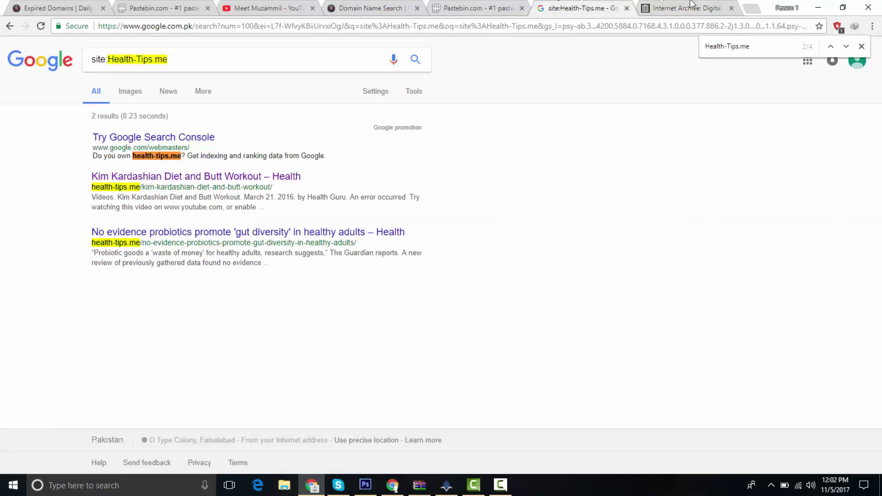
{"action": "left_click", "coordinate": [690, 4]}
{"action": "left_click", "coordinate": [553, 9]}
{"action": "left_click", "coordinate": [636, 9]}
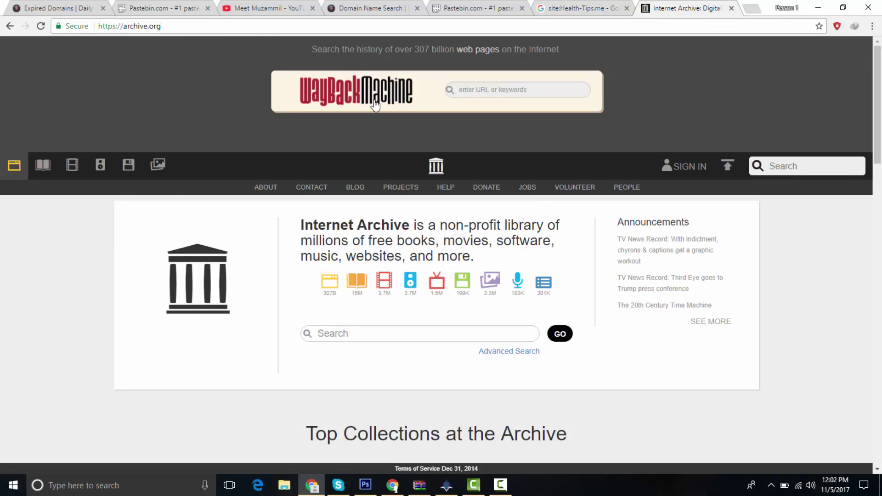
Step: Look up the copied domain Health-Tips.me in the Wayback Machine
{"action": "left_click", "coordinate": [496, 96]}
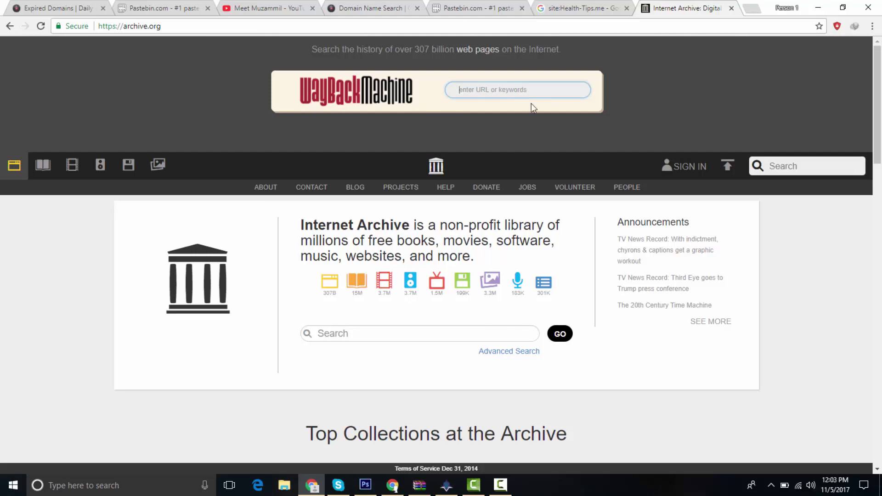
{"action": "key", "text": "ctrl+v"}
{"action": "key", "text": "Return"}
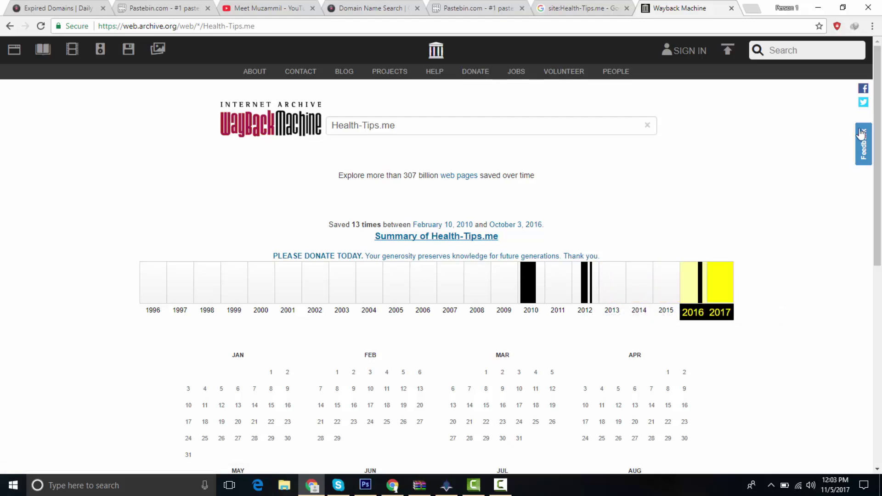
Step: Show the 2016 capture calendar for Health-Tips.me and open the October 3, 2016 snapshot
{"action": "scroll", "coordinate": [880, 189], "scroll_direction": "down", "scroll_amount": 2}
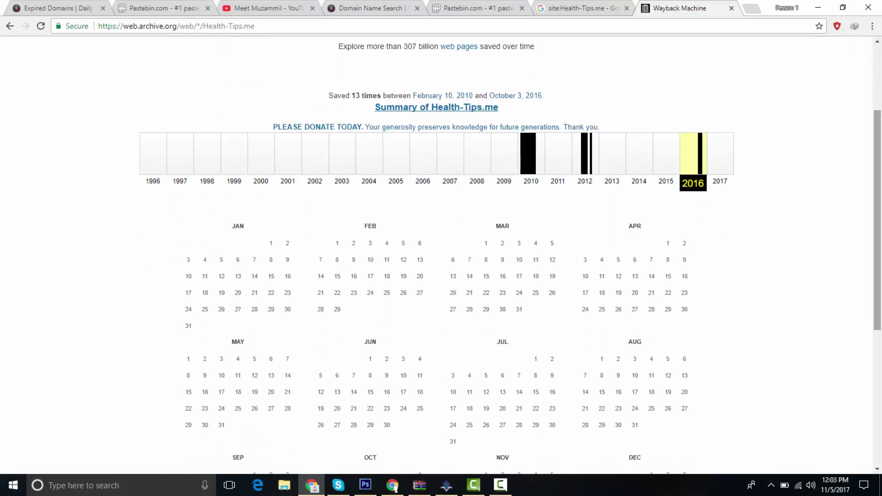
{"action": "left_click_drag", "start_coordinate": [878, 197], "coordinate": [846, 169]}
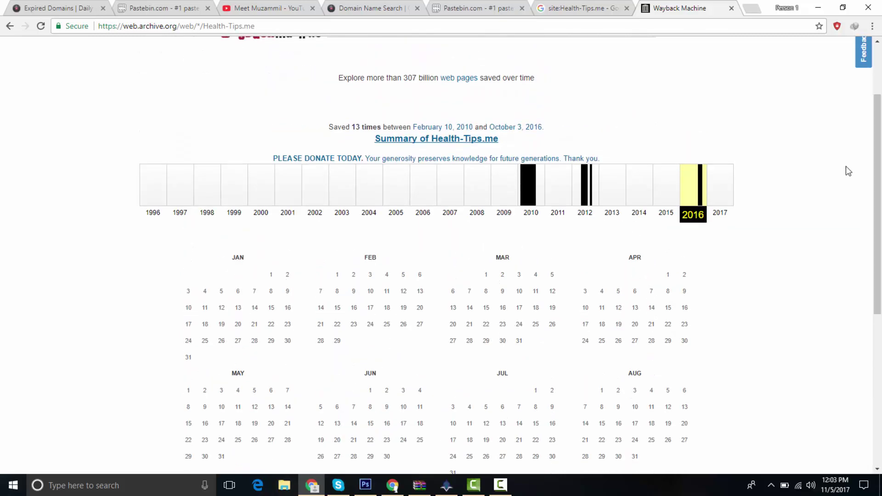
{"action": "left_click", "coordinate": [702, 209]}
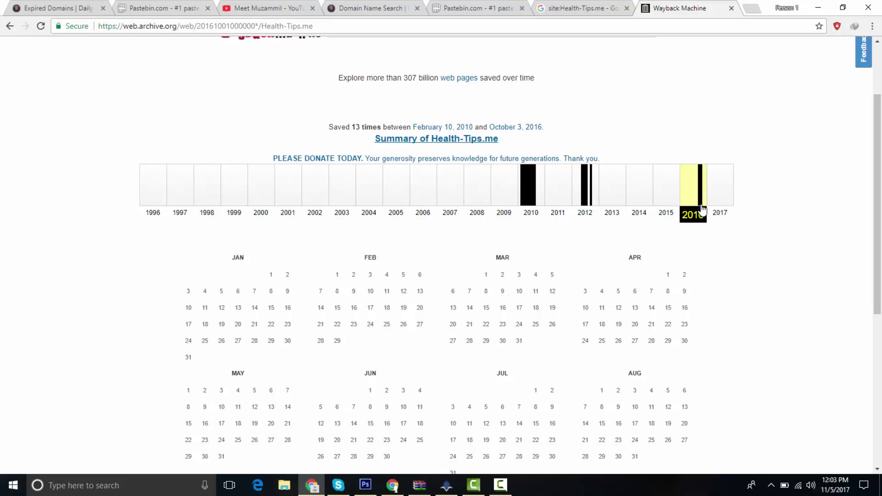
{"action": "scroll", "coordinate": [594, 289], "scroll_direction": "down", "scroll_amount": 5}
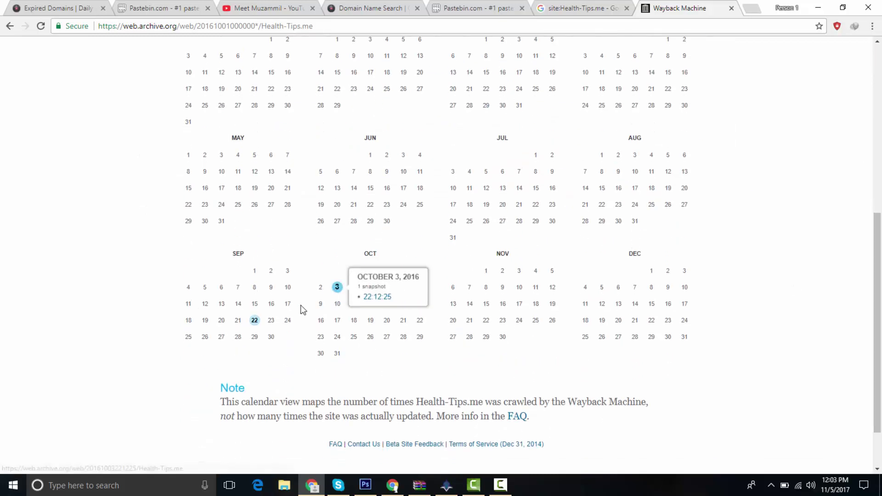
{"action": "left_click", "coordinate": [337, 288]}
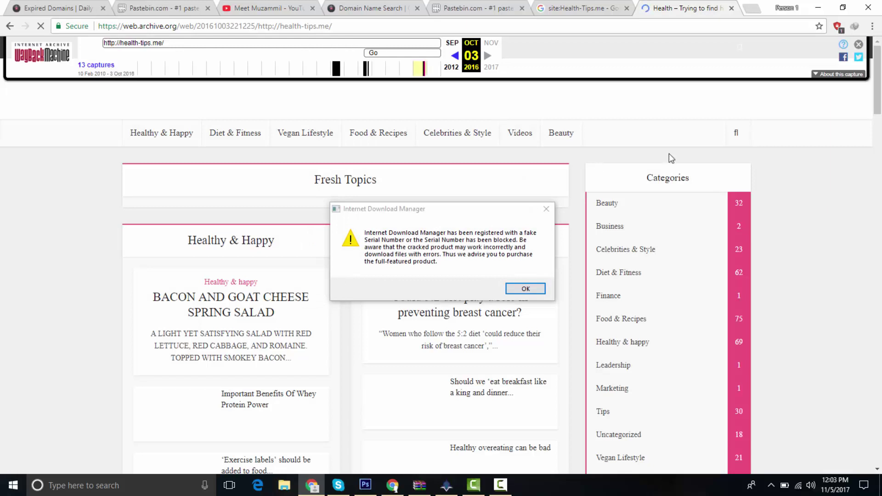
Step: Dismiss the Internet Download Manager warning and close its registration dialog without registering
{"action": "left_click", "coordinate": [546, 209]}
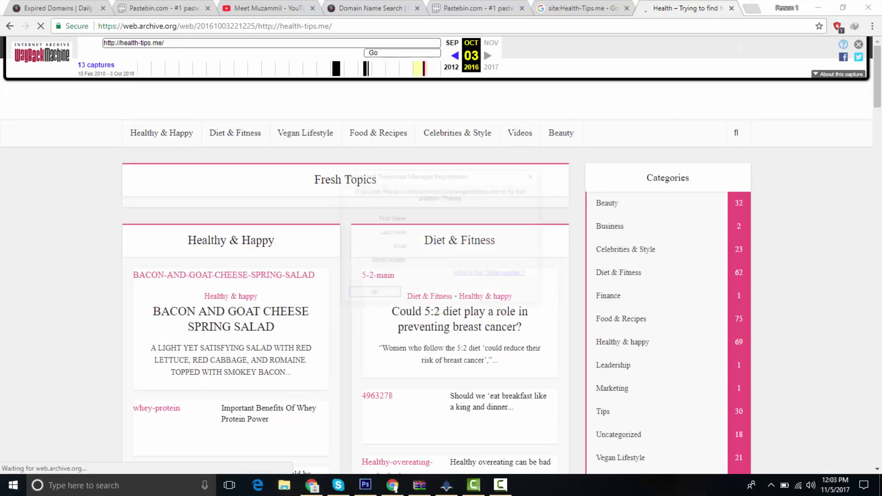
{"action": "left_click", "coordinate": [372, 295]}
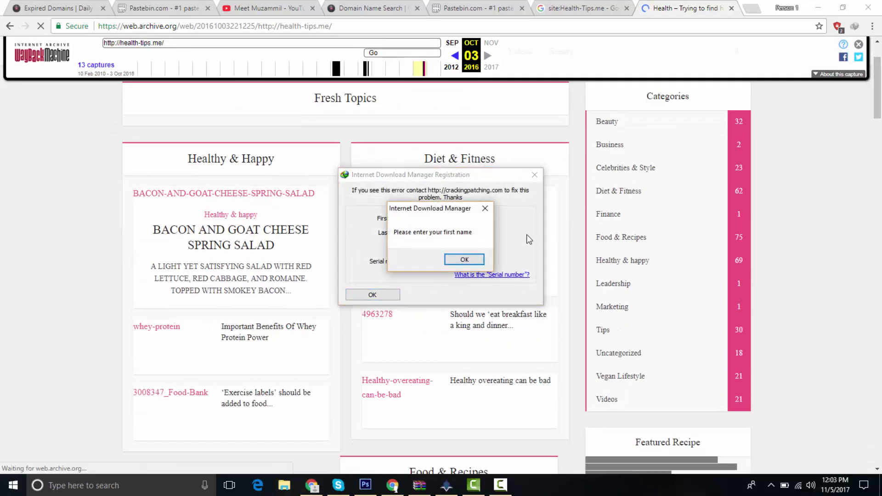
{"action": "left_click", "coordinate": [484, 209]}
{"action": "left_click", "coordinate": [534, 175]}
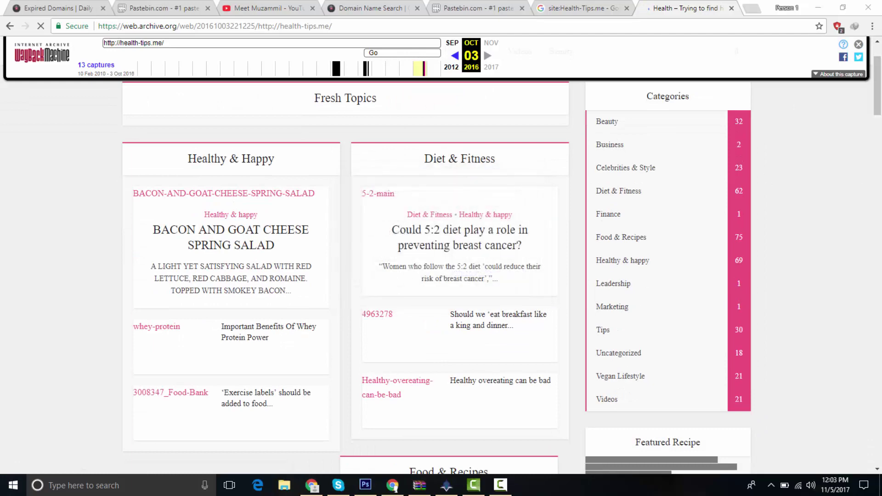
Step: Look through the articles on the archived health-tips.me home page
{"action": "left_click", "coordinate": [879, 159]}
{"action": "left_click_drag", "start_coordinate": [879, 158], "coordinate": [880, 283]}
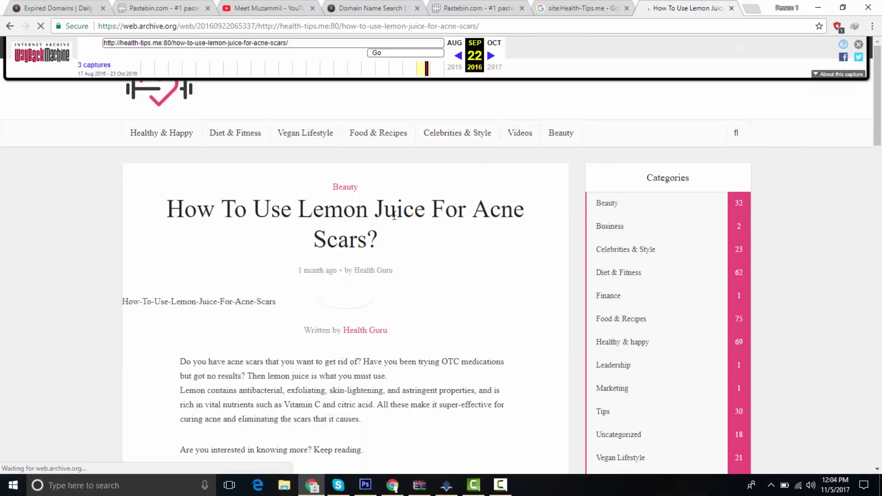
Step: Copy the full body text of the archived article "How To Use Lemon Juice For Acne Scars?"
{"action": "left_click_drag", "start_coordinate": [298, 270], "coordinate": [341, 272]}
{"action": "left_click", "coordinate": [340, 271]}
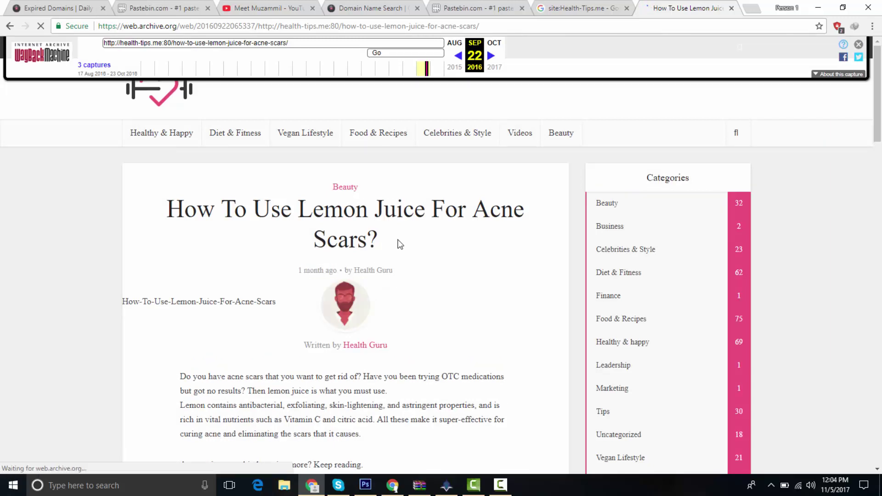
{"action": "scroll", "coordinate": [879, 280], "scroll_direction": "down", "scroll_amount": 18}
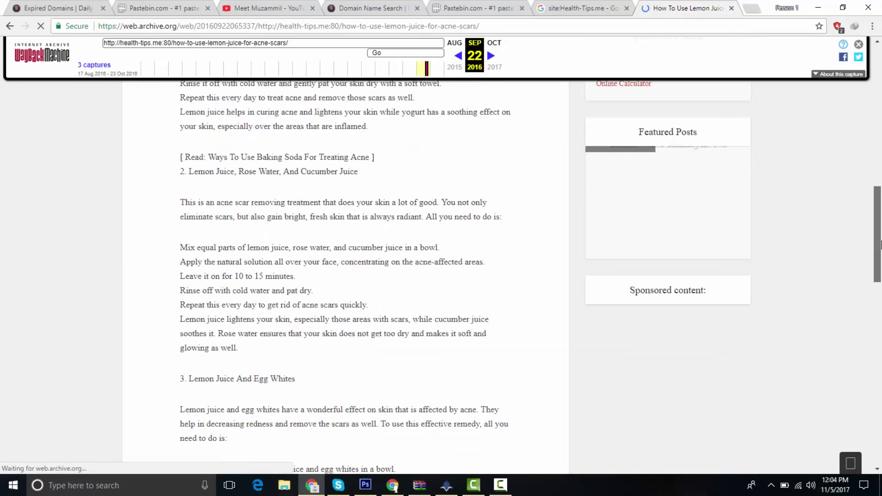
{"action": "scroll", "coordinate": [880, 280], "scroll_direction": "down", "scroll_amount": 5}
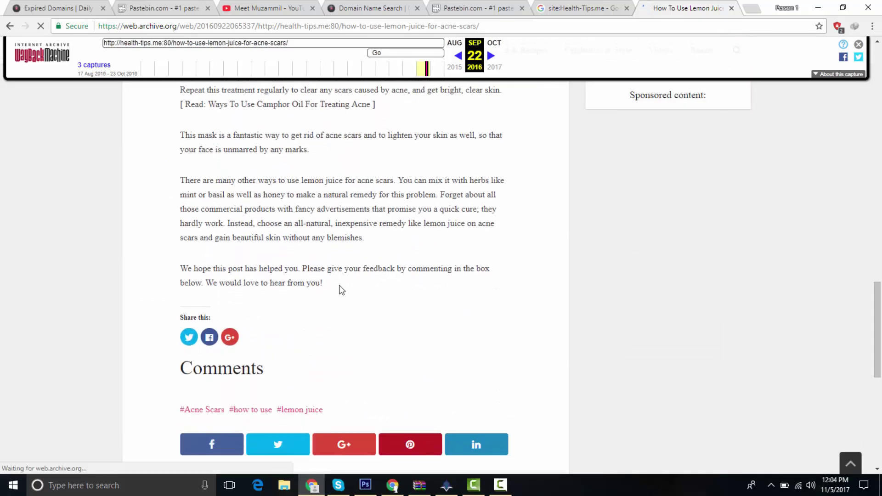
{"action": "left_click_drag", "start_coordinate": [324, 281], "coordinate": [182, 377]}
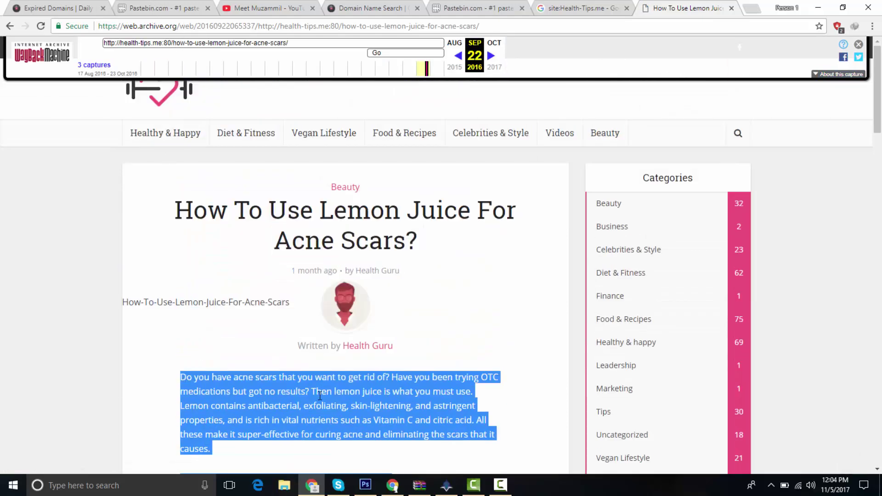
Step: Open smallseotools.com in a new tab and go to its Plagiarism Checker
{"action": "key", "text": "ctrl+t"}
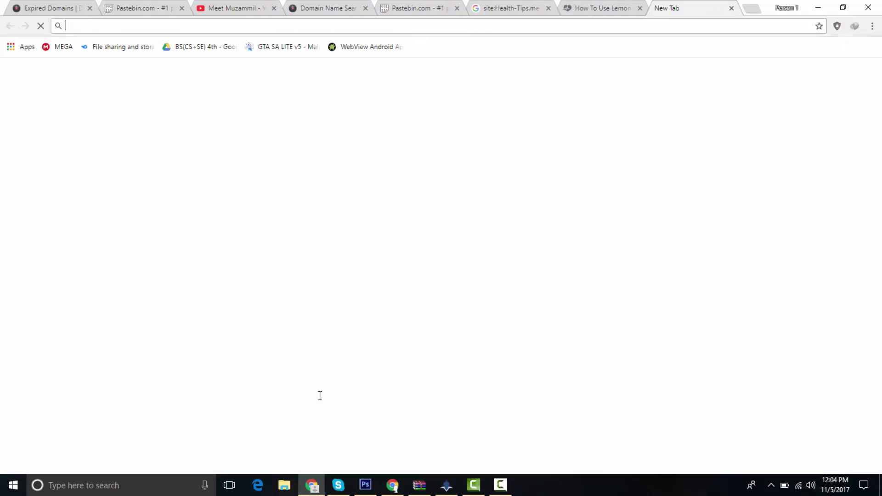
{"action": "type", "text": "smal"}
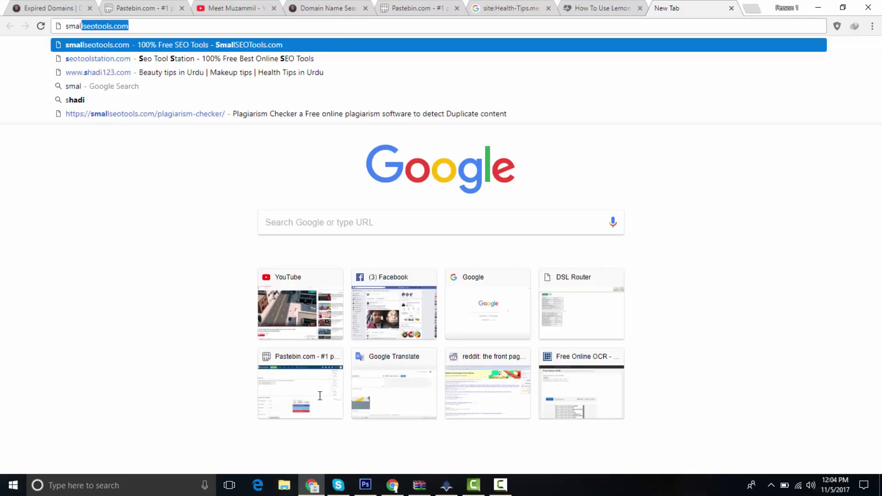
{"action": "type", "text": "lseotools.co"}
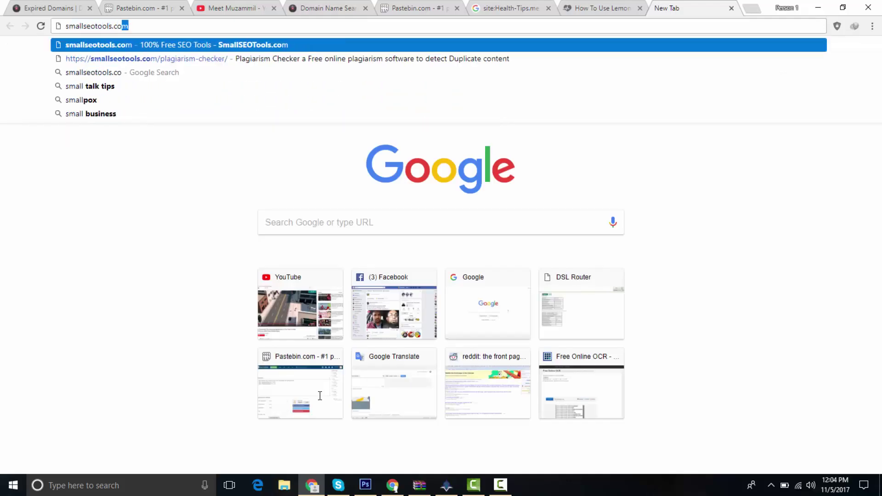
{"action": "key", "text": "Return"}
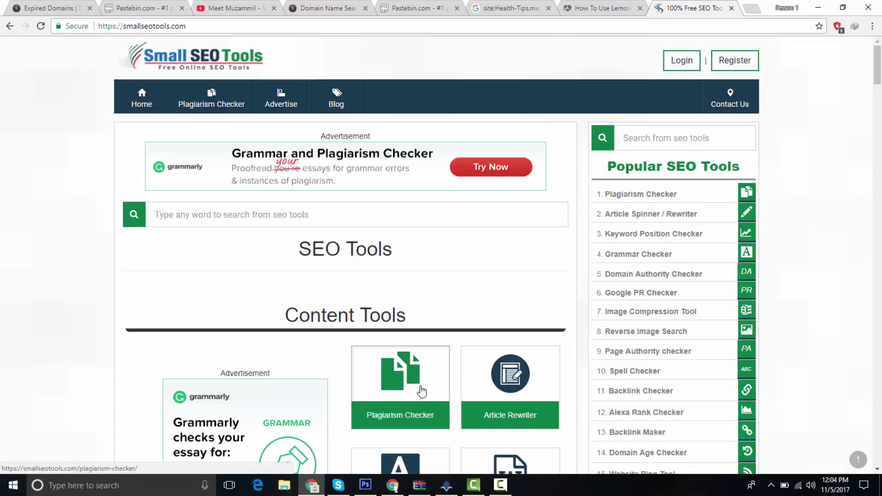
{"action": "left_click", "coordinate": [422, 391]}
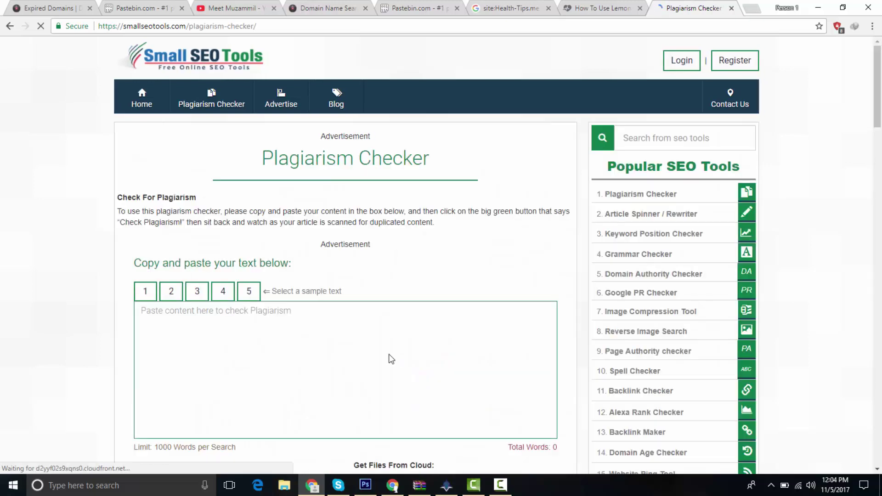
Step: Paste the copied article into the Plagiarism Checker, run the plagiarism check and look over the results
{"action": "left_click", "coordinate": [410, 434]}
{"action": "key", "text": "ctrl+v"}
{"action": "scroll", "coordinate": [409, 431], "scroll_direction": "down", "scroll_amount": 6}
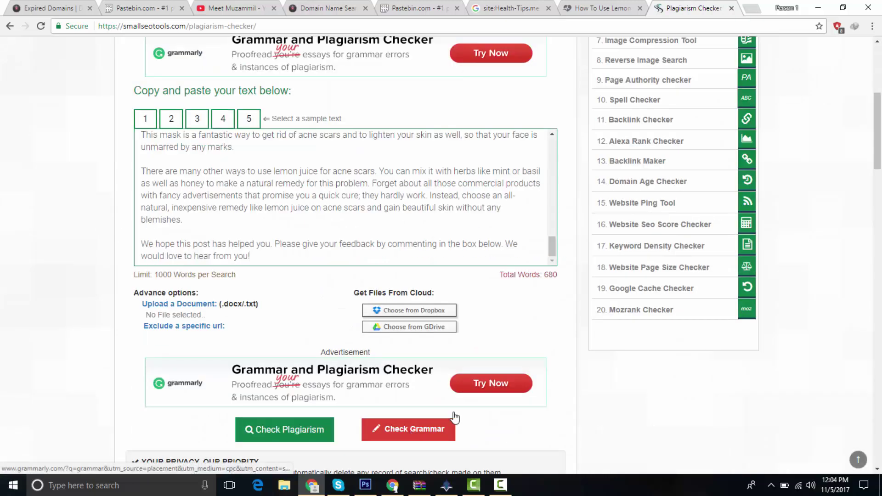
{"action": "double_click", "coordinate": [547, 274]}
{"action": "left_click_drag", "start_coordinate": [551, 239], "coordinate": [525, 329]}
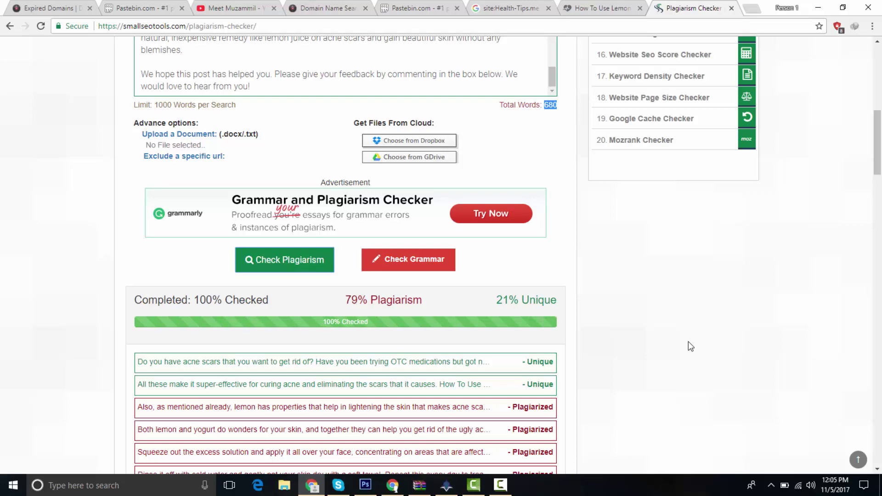
{"action": "left_click", "coordinate": [379, 299]}
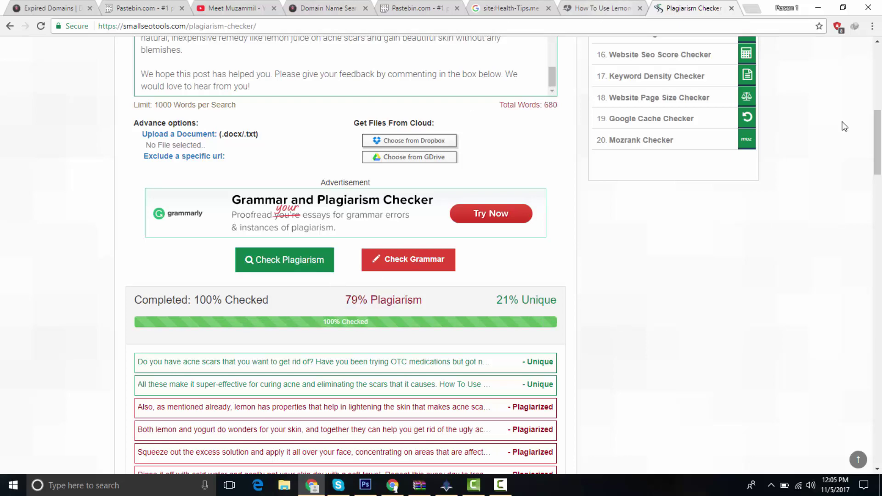
{"action": "left_click_drag", "start_coordinate": [880, 152], "coordinate": [880, 171]}
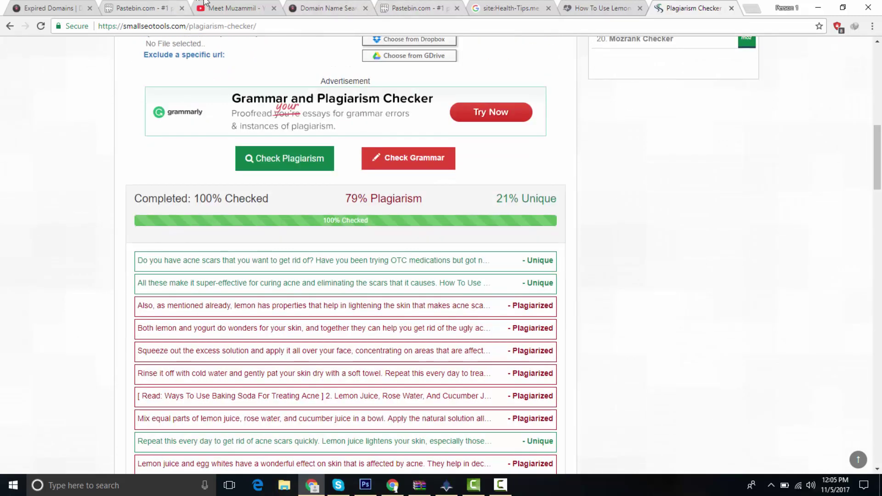
Step: Clear the "how to make money online" text from the new paste in the second Pastebin tab
{"action": "left_click", "coordinate": [321, 6]}
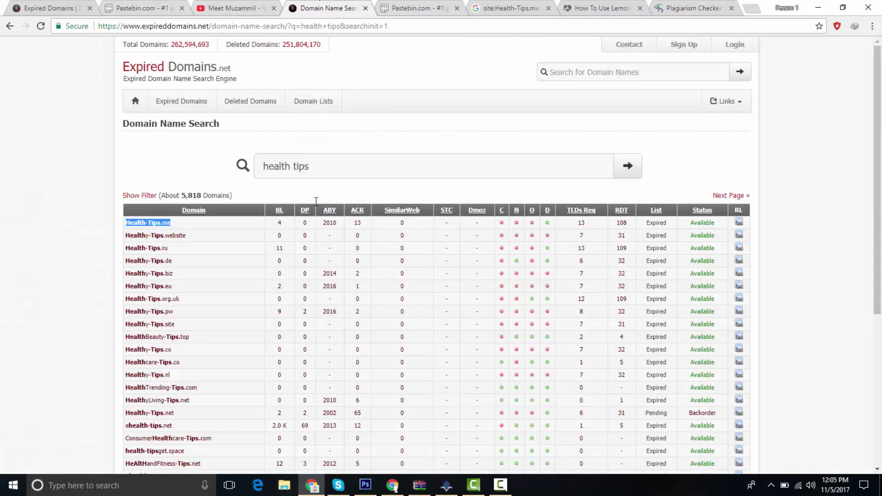
{"action": "left_click", "coordinate": [413, 5]}
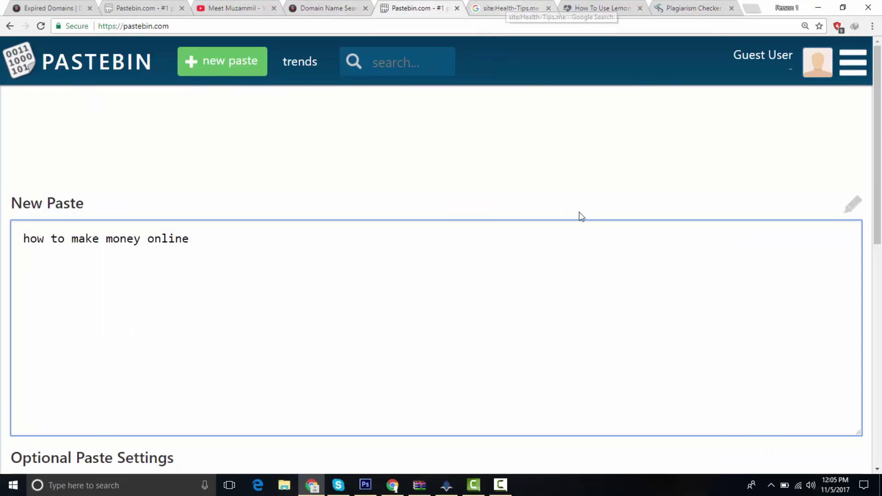
{"action": "left_click", "coordinate": [496, 294]}
{"action": "key", "text": "BackSpace"}
{"action": "key", "text": "BackSpace"}
{"action": "key", "text": "BackSpace"}
{"action": "key", "text": "BackSpace"}
{"action": "key", "text": "BackSpace"}
{"action": "key", "text": "BackSpace"}
{"action": "key", "text": "BackSpace"}
{"action": "key", "text": "BackSpace"}
{"action": "key", "text": "BackSpace"}
{"action": "key", "text": "BackSpace"}
{"action": "key", "text": "BackSpace"}
{"action": "key", "text": "BackSpace"}
{"action": "key", "text": "BackSpace"}
{"action": "key", "text": "BackSpace"}
{"action": "key", "text": "BackSpace"}
{"action": "key", "text": "BackSpace"}
{"action": "key", "text": "BackSpace"}
{"action": "key", "text": "BackSpace"}
{"action": "key", "text": "BackSpace"}
{"action": "key", "text": "BackSpace"}
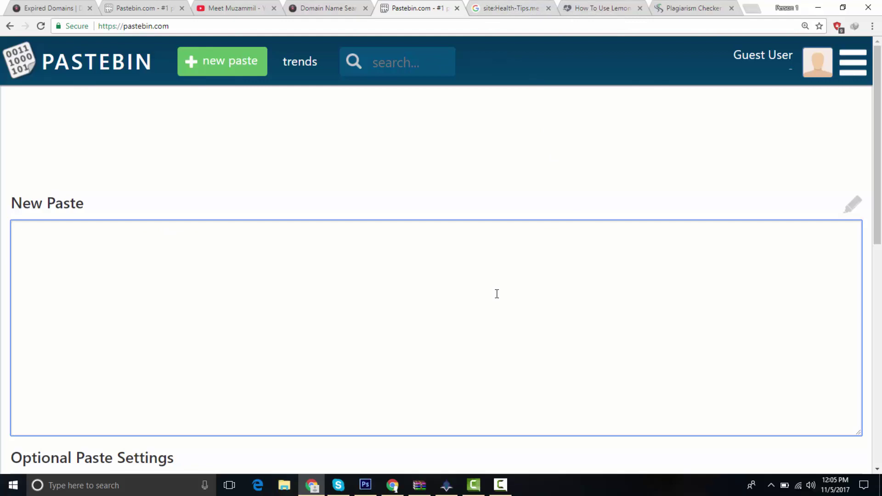
{"action": "left_click", "coordinate": [51, 5]}
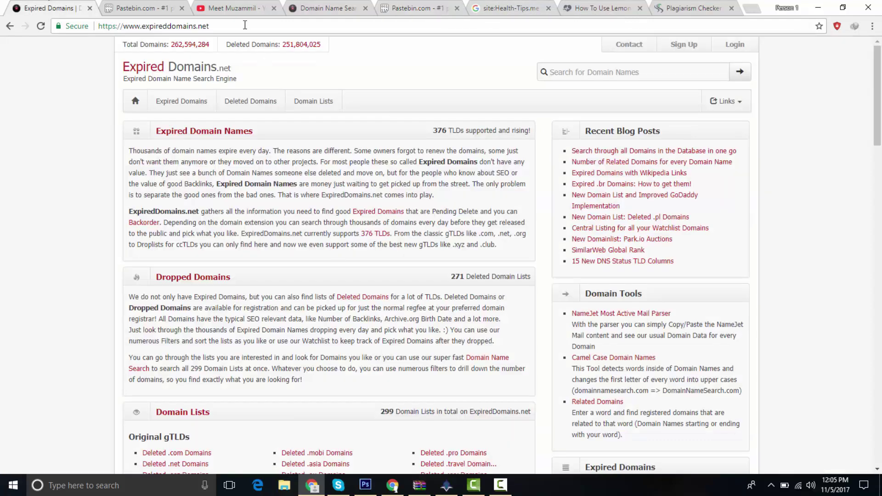
{"action": "left_click", "coordinate": [118, 6]}
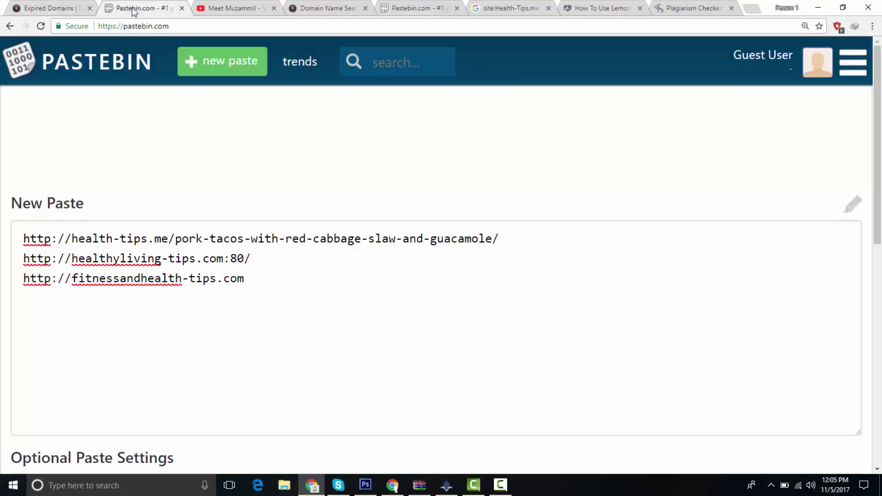
{"action": "left_click", "coordinate": [343, 5]}
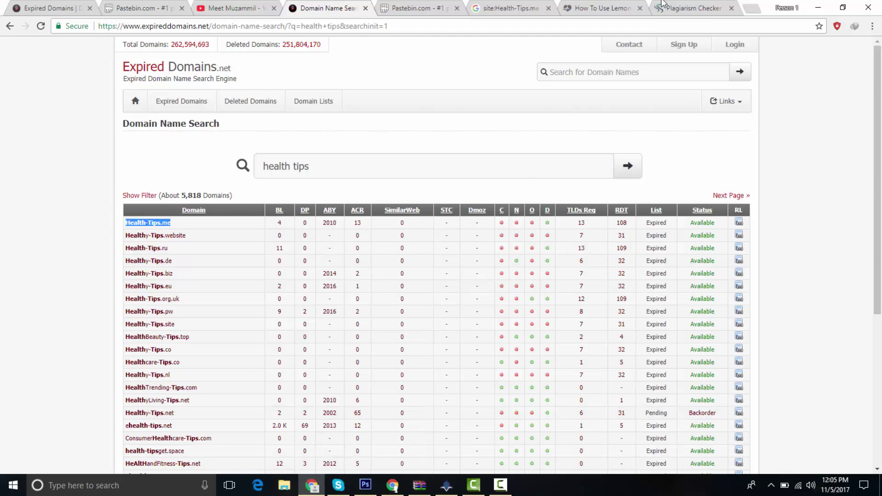
{"action": "left_click", "coordinate": [660, 5]}
{"action": "left_click", "coordinate": [616, 7]}
{"action": "left_click", "coordinate": [491, 6]}
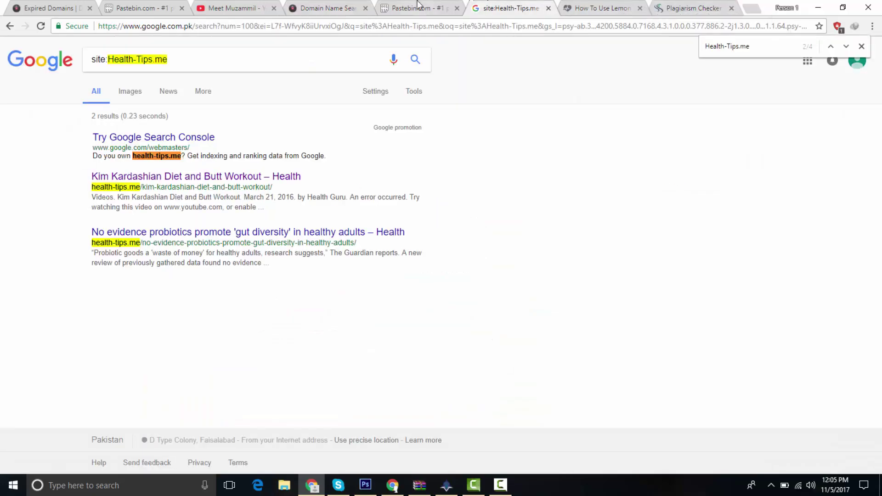
{"action": "left_click", "coordinate": [415, 6]}
{"action": "left_click", "coordinate": [358, 6]}
{"action": "left_click", "coordinate": [232, 4]}
{"action": "left_click", "coordinate": [142, 4]}
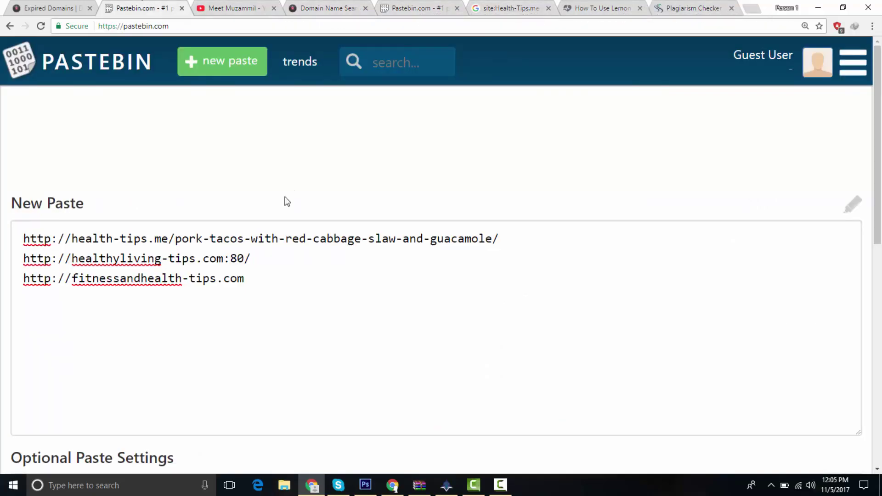
{"action": "left_click_drag", "start_coordinate": [263, 276], "coordinate": [76, 258]}
{"action": "left_click", "coordinate": [196, 278]}
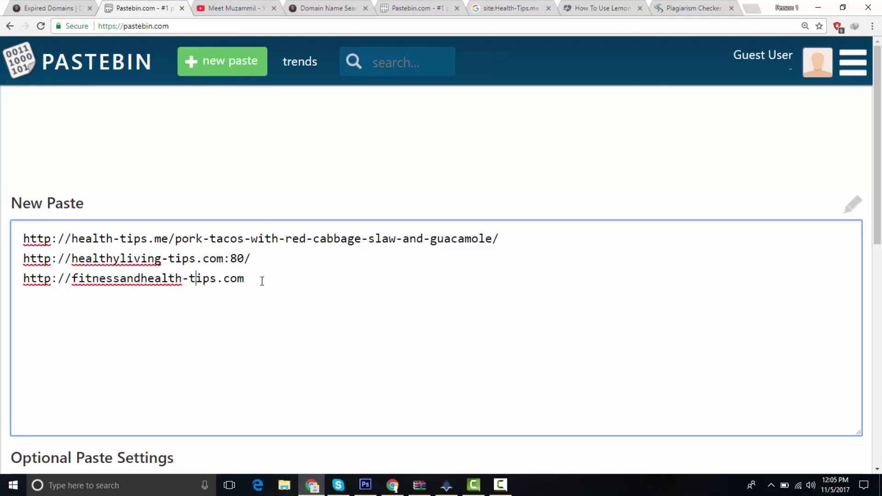
{"action": "left_click_drag", "start_coordinate": [262, 281], "coordinate": [17, 276]}
{"action": "key", "text": "ctrl+c"}
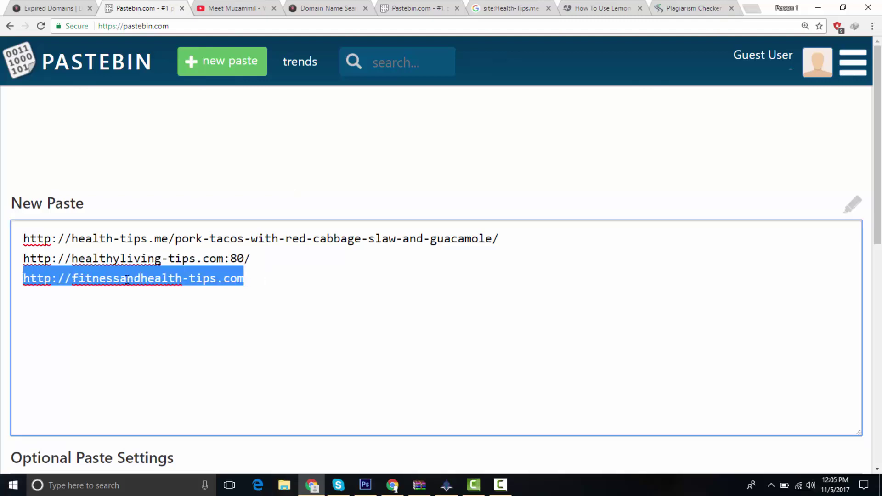
{"action": "left_click", "coordinate": [52, 7]}
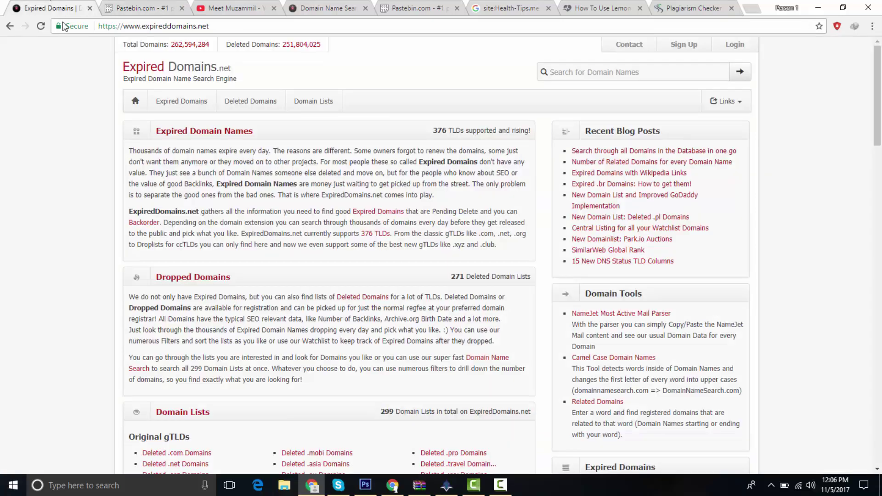
{"action": "left_click", "coordinate": [336, 7]}
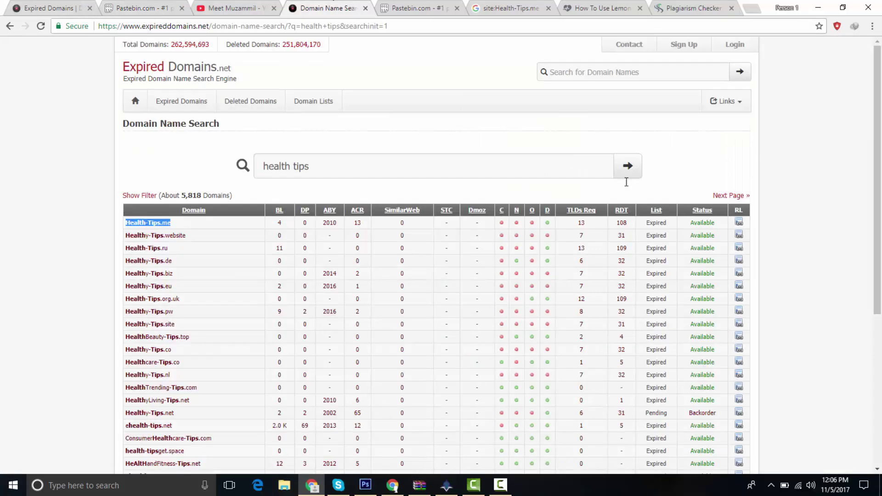
{"action": "scroll", "coordinate": [879, 192], "scroll_direction": "down", "scroll_amount": 1}
{"action": "scroll", "coordinate": [879, 193], "scroll_direction": "down", "scroll_amount": 3}
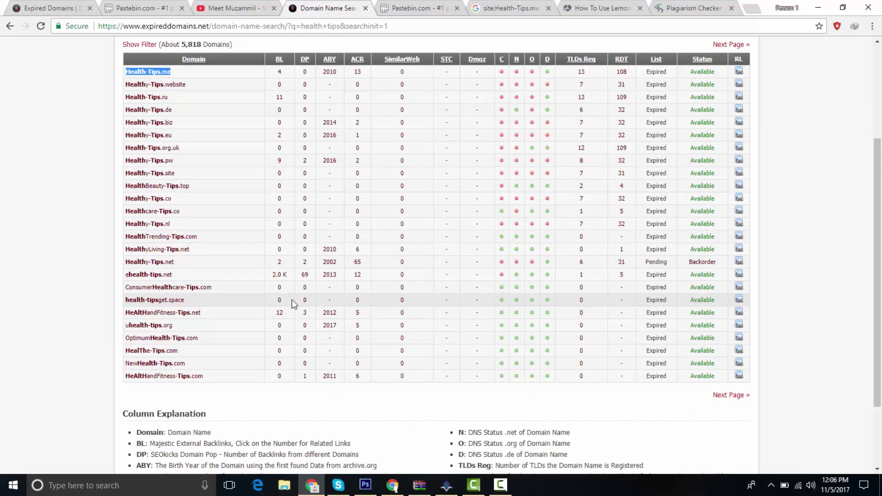
{"action": "key", "text": "ctrl+f"}
{"action": "key", "text": "ctrl+v"}
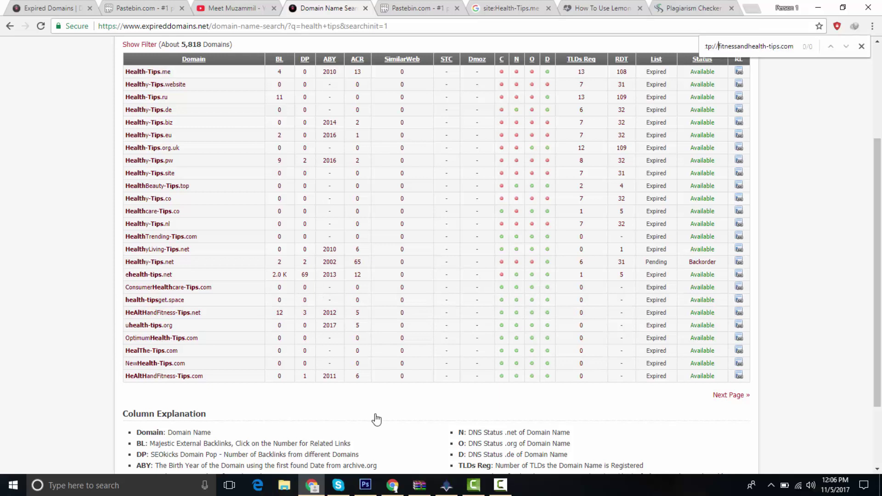
{"action": "key", "text": "BackSpace"}
{"action": "key", "text": "ctrl+a"}
{"action": "key", "text": "ctrl+c"}
{"action": "key", "text": "BackSpace"}
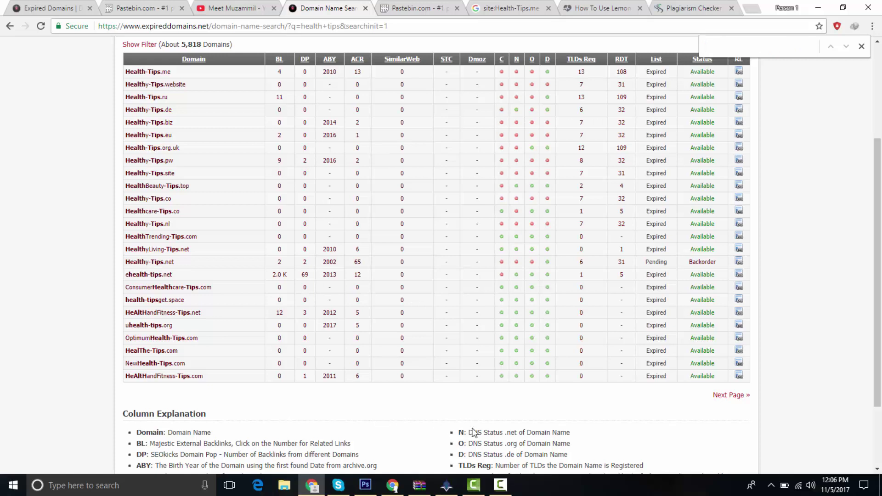
Step: Go to the next page of domain results and find fitnessandhealth-tips.com on it
{"action": "left_click", "coordinate": [733, 395]}
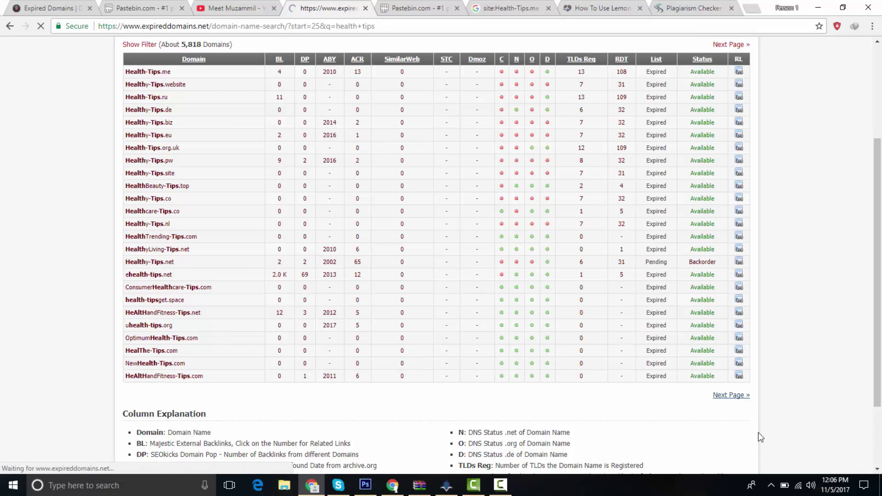
{"action": "key", "text": "ctrl+f"}
{"action": "key", "text": "ctrl+v"}
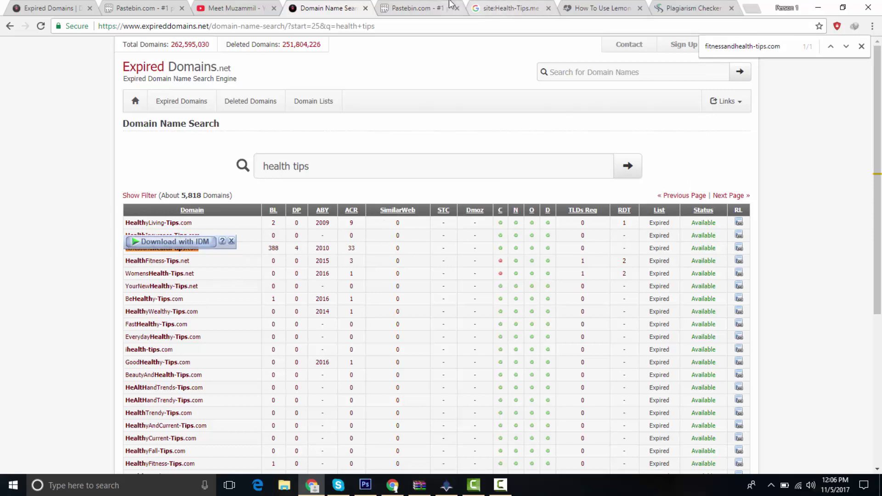
{"action": "left_click", "coordinate": [566, 3]}
{"action": "left_click", "coordinate": [731, 2]}
{"action": "left_click", "coordinate": [386, 3]}
{"action": "left_click", "coordinate": [365, 6]}
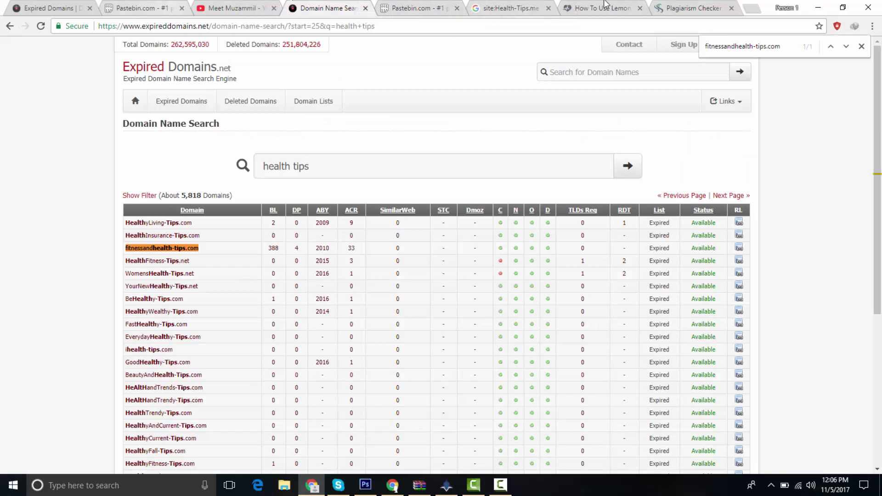
Step: Look through the archived lemon juice article down to its footer and return to the archived health-tips.me home page
{"action": "left_click", "coordinate": [604, 4]}
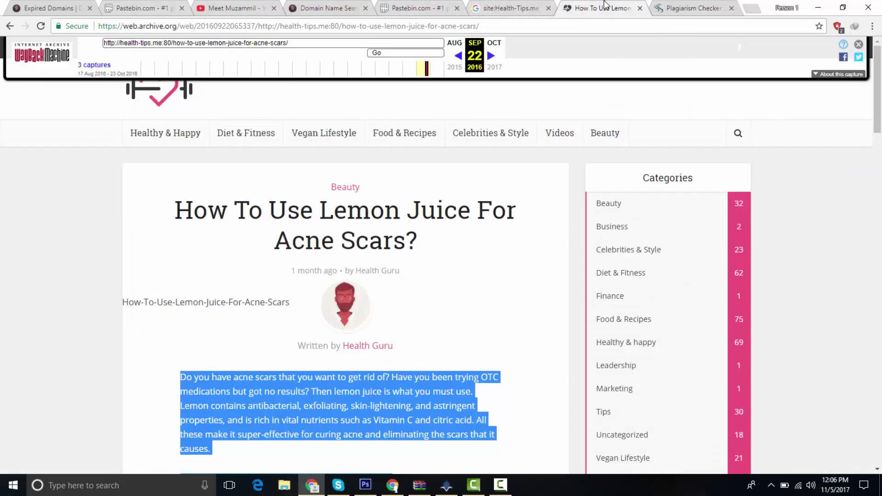
{"action": "left_click", "coordinate": [289, 42]}
{"action": "scroll", "coordinate": [877, 114], "scroll_direction": "down", "scroll_amount": 5}
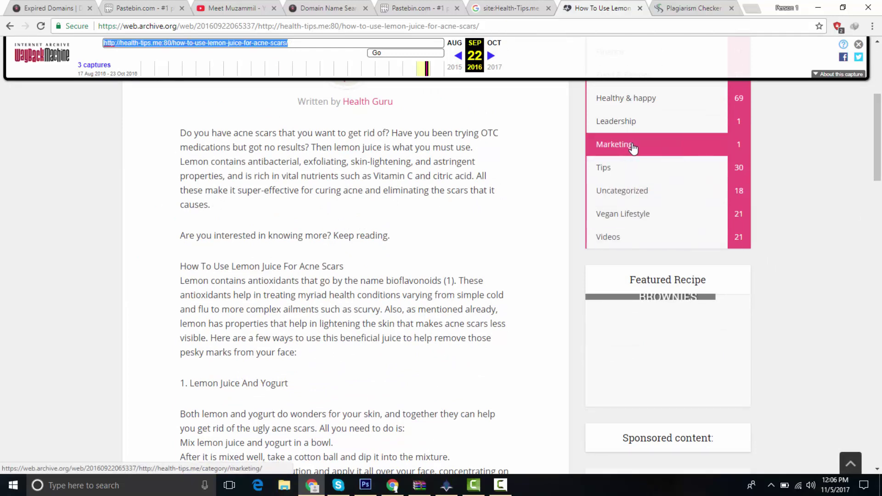
{"action": "left_click_drag", "start_coordinate": [876, 115], "coordinate": [875, 375]}
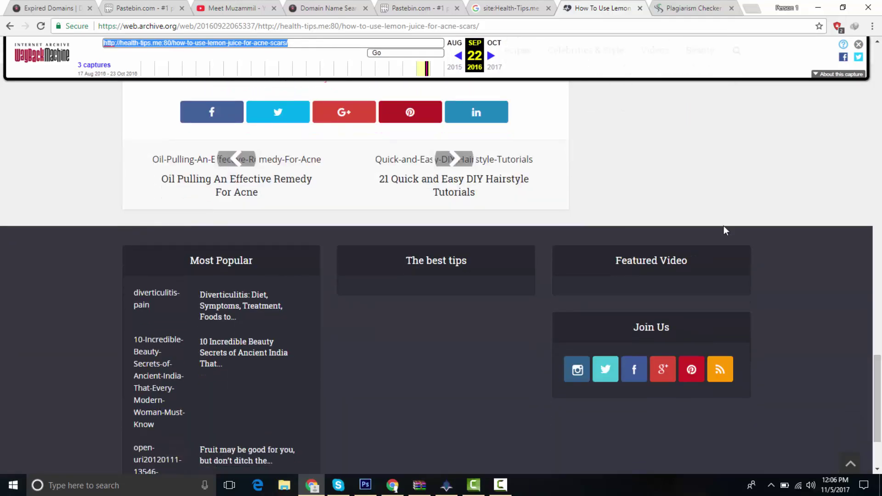
{"action": "left_click", "coordinate": [3, 27]}
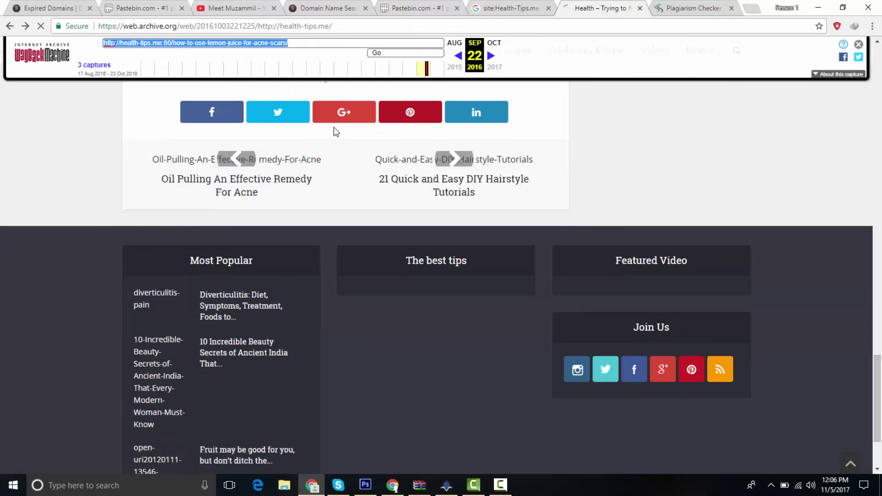
Step: Look through the archived health-tips.me home page, try its Food & Recipes category, and return to the home page
{"action": "left_click_drag", "start_coordinate": [878, 266], "coordinate": [880, 394]}
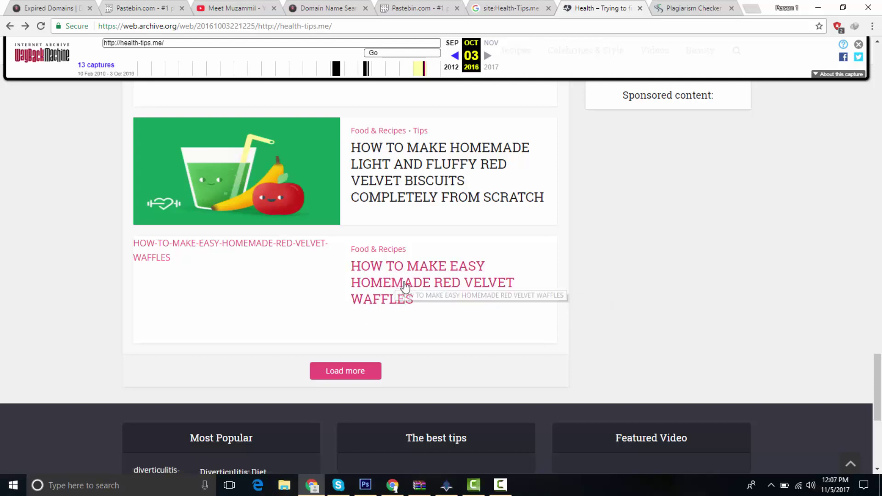
{"action": "left_click_drag", "start_coordinate": [877, 368], "coordinate": [880, 95]}
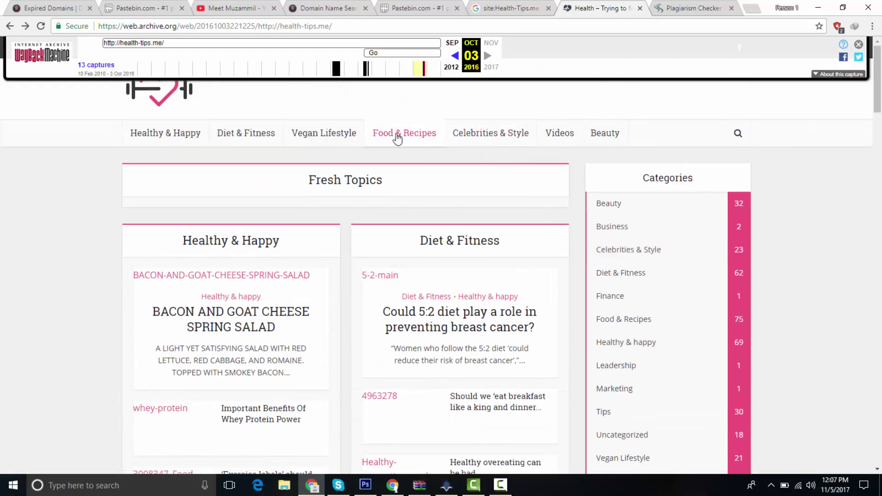
{"action": "left_click", "coordinate": [398, 133]}
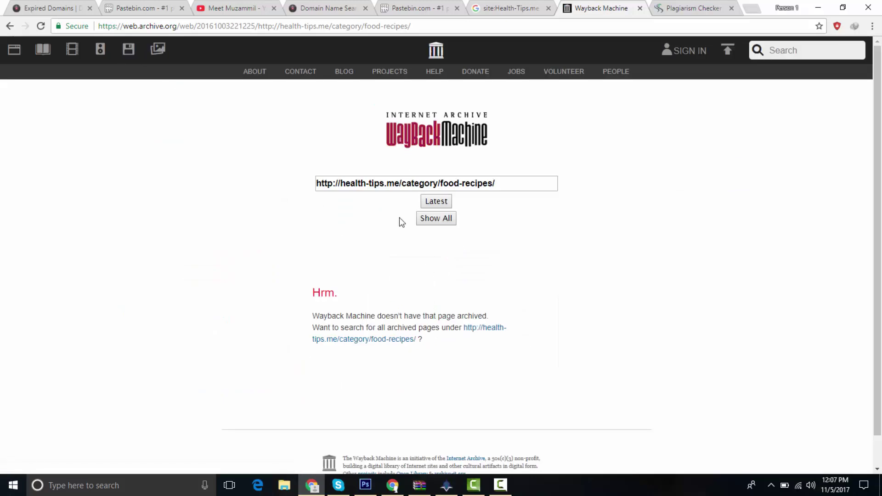
{"action": "left_click", "coordinate": [9, 26]}
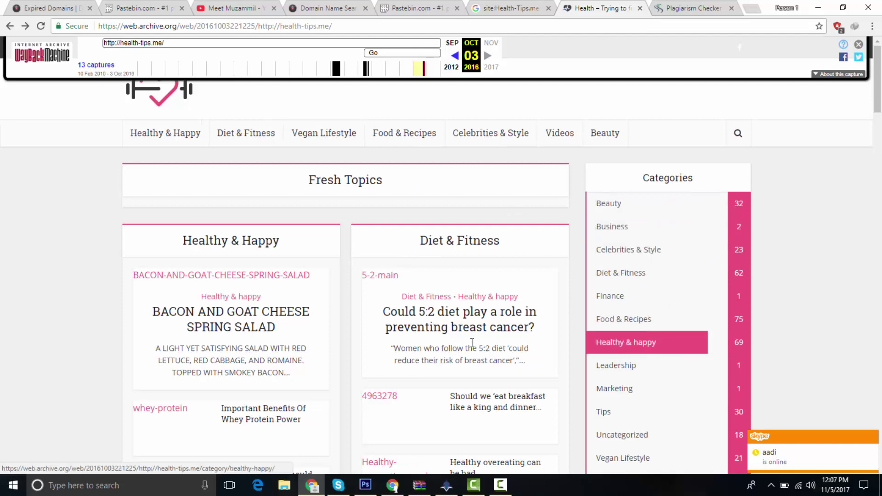
{"action": "mouse_move", "coordinate": [878, 110]}
{"action": "left_mouse_down"}
{"action": "mouse_move", "coordinate": [878, 464]}
{"action": "mouse_move", "coordinate": [856, 196]}
{"action": "mouse_move", "coordinate": [875, 44]}
{"action": "left_mouse_up"}
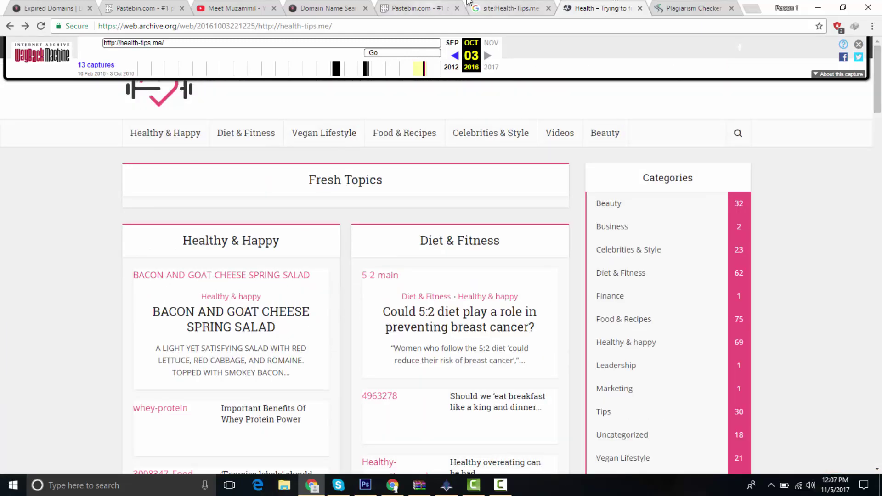
Step: Look up the copied domain fitnessandhealth-tips.com in the Wayback Machine
{"action": "left_click", "coordinate": [514, 4]}
{"action": "left_click", "coordinate": [581, 7]}
{"action": "triple_click", "coordinate": [170, 42]}
{"action": "key", "text": "ctrl+v"}
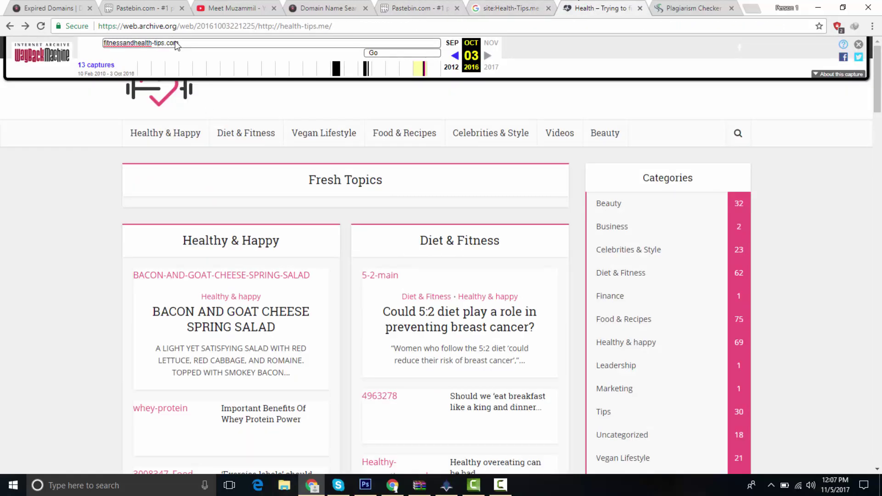
{"action": "key", "text": "Return"}
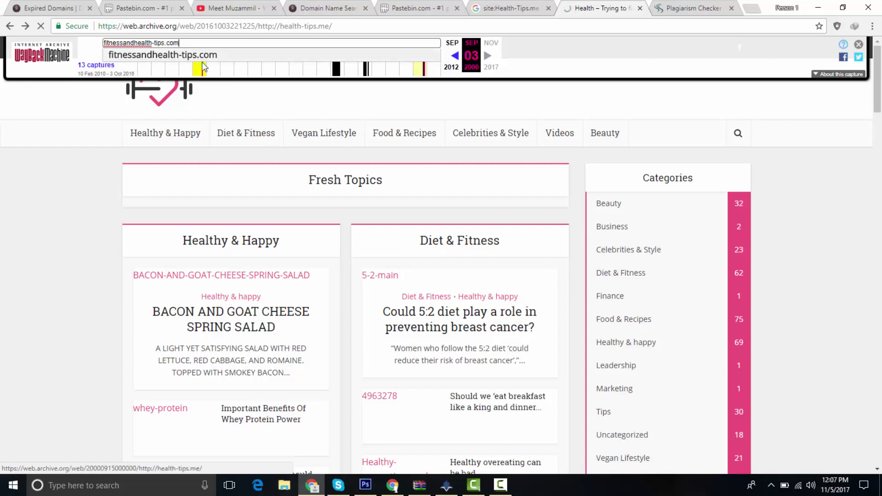
{"action": "left_click", "coordinate": [201, 56]}
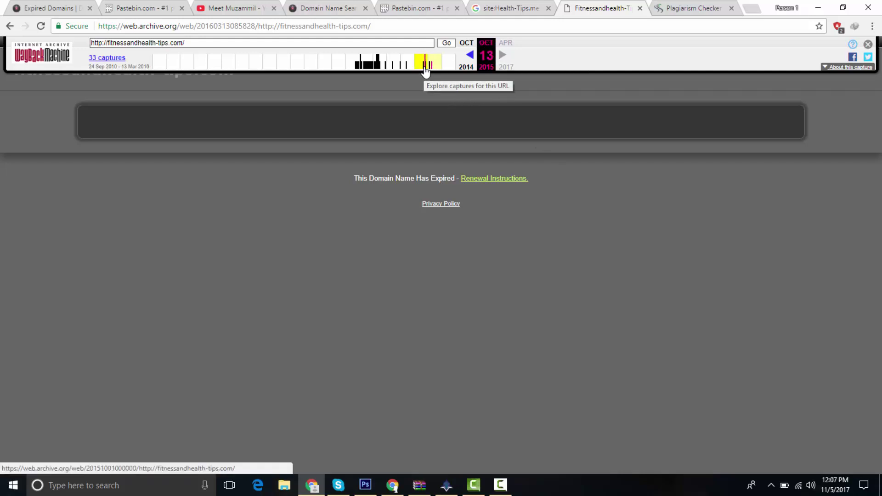
Step: Open the 20 June 2012 capture of fitnessandhealth-tips.com and look through the articles on its home page
{"action": "left_click", "coordinate": [380, 68]}
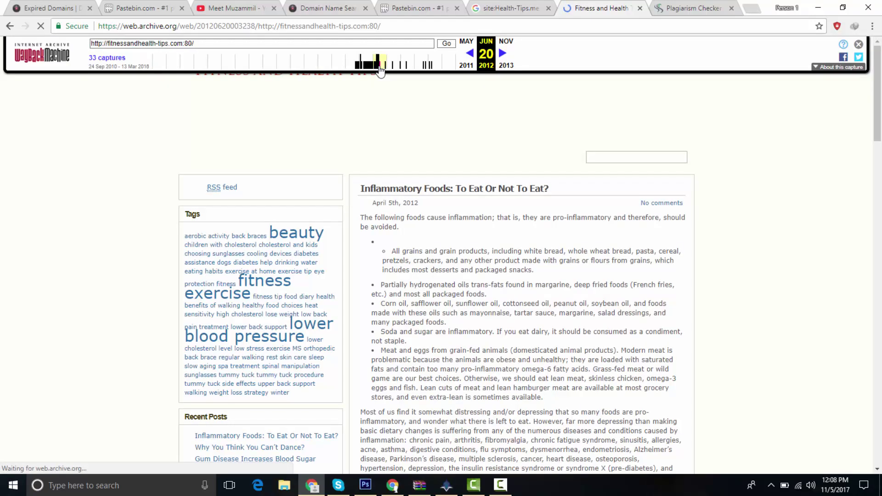
{"action": "left_click_drag", "start_coordinate": [877, 81], "coordinate": [852, 73]}
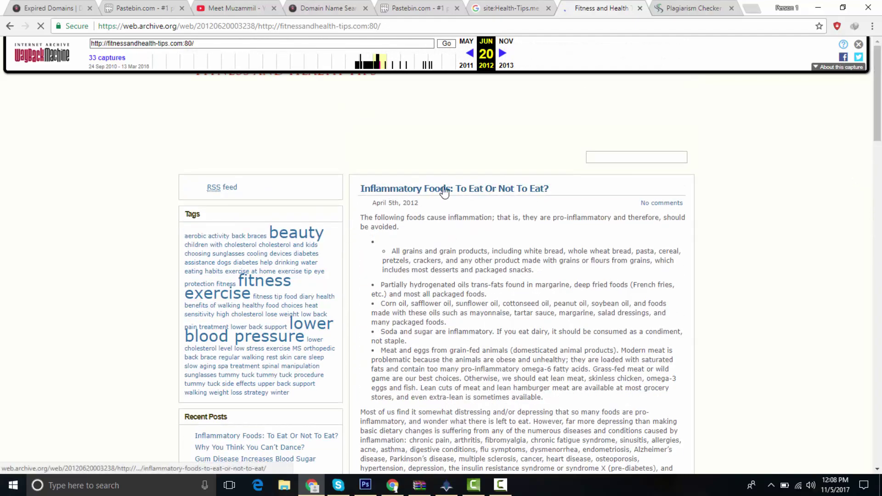
{"action": "scroll", "coordinate": [349, 190], "scroll_direction": "down", "scroll_amount": 10}
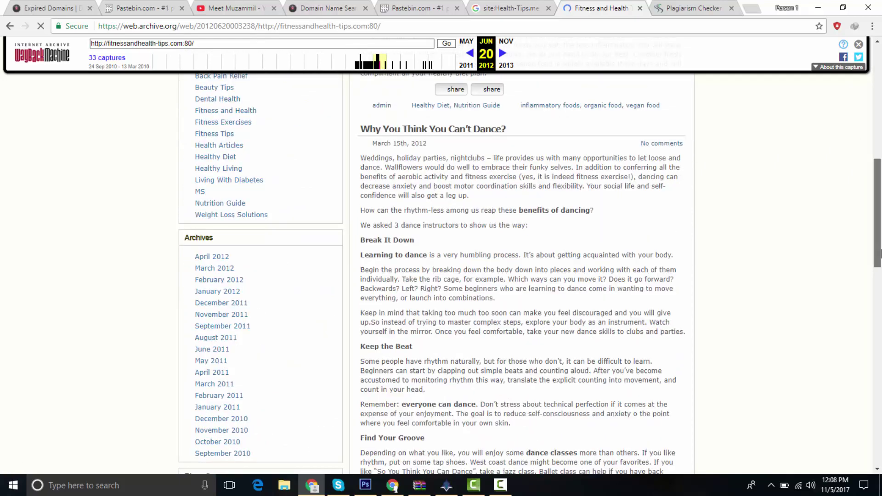
{"action": "scroll", "coordinate": [349, 189], "scroll_direction": "up", "scroll_amount": 2}
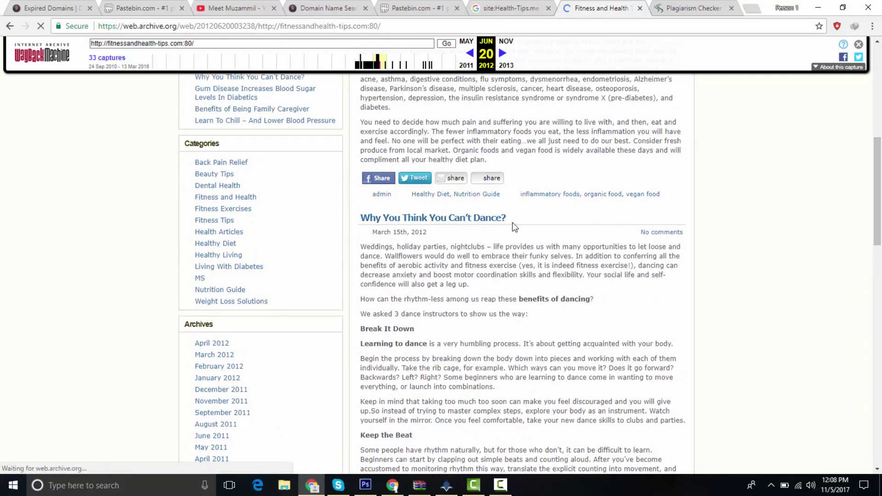
{"action": "left_click_drag", "start_coordinate": [878, 187], "coordinate": [880, 137]}
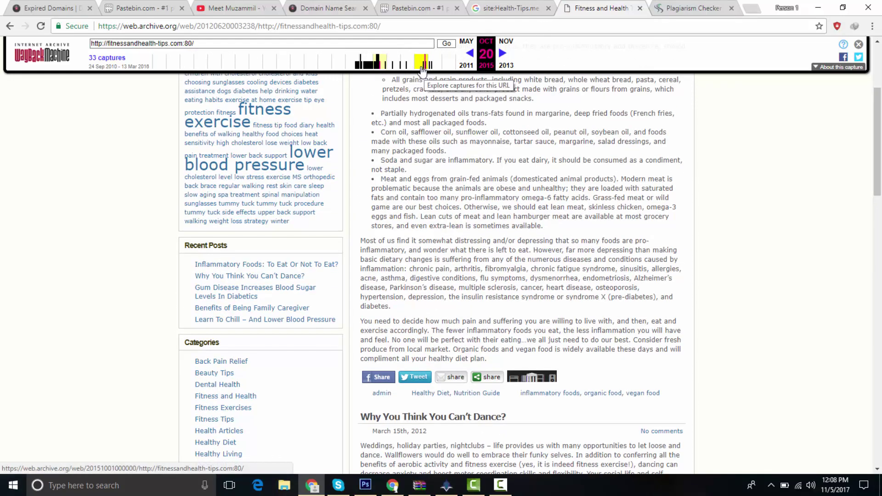
Step: Switch to the 16 October 2011 capture and open the article "Orthopedic Back Braces Help Ease Back Pain"
{"action": "left_click", "coordinate": [369, 69]}
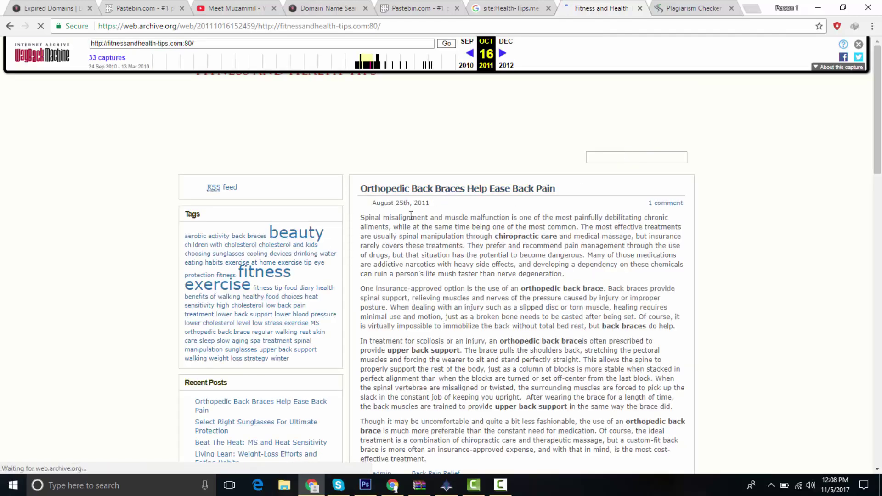
{"action": "scroll", "coordinate": [522, 190], "scroll_direction": "down", "scroll_amount": 2}
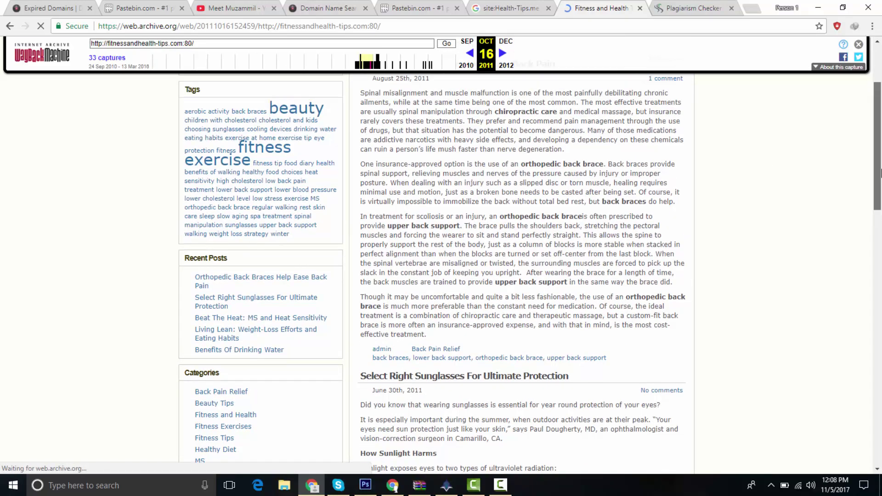
{"action": "mouse_move", "coordinate": [880, 207]}
{"action": "left_mouse_down"}
{"action": "mouse_move", "coordinate": [881, 288]}
{"action": "mouse_move", "coordinate": [879, 208]}
{"action": "left_mouse_up"}
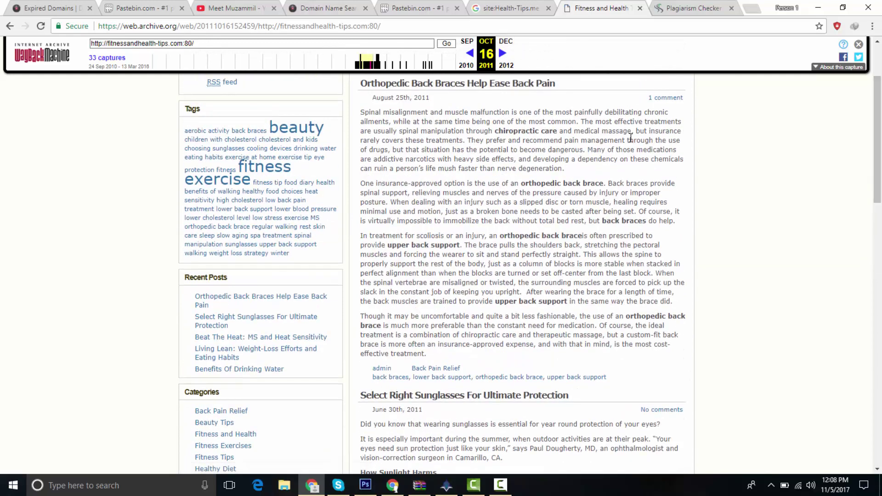
{"action": "scroll", "coordinate": [803, 185], "scroll_direction": "up", "scroll_amount": 1}
{"action": "left_click", "coordinate": [475, 133]}
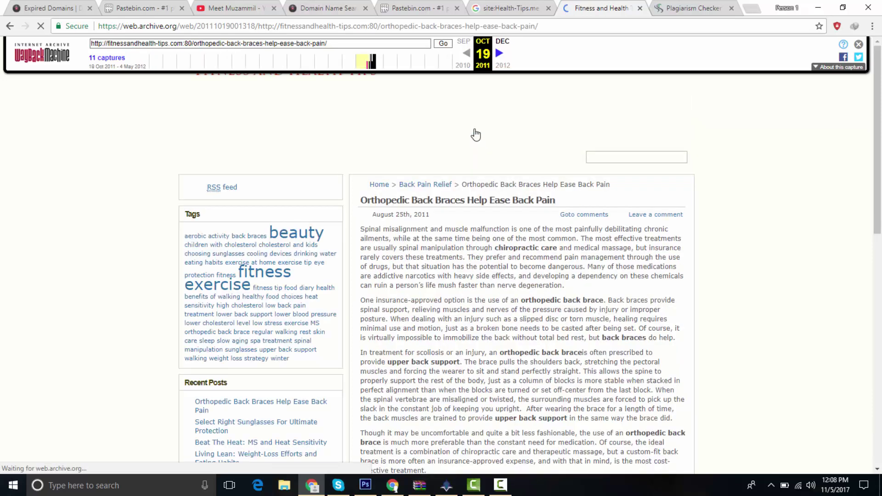
Step: Copy the full body text of the orthopedic back braces article, from "Spinal misalignment" to "cost-effective treatment"
{"action": "triple_click", "coordinate": [545, 202]}
{"action": "left_click", "coordinate": [547, 283]}
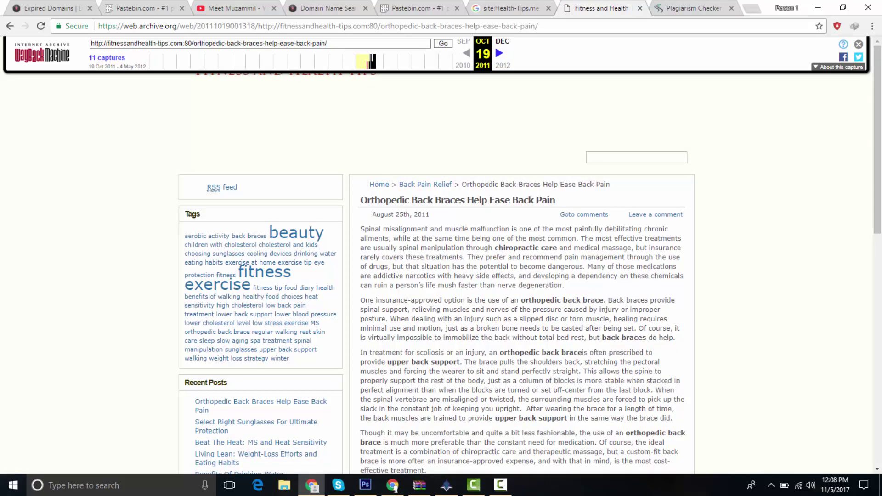
{"action": "left_click_drag", "start_coordinate": [878, 146], "coordinate": [880, 227]}
{"action": "scroll", "coordinate": [432, 133], "scroll_direction": "up", "scroll_amount": 2}
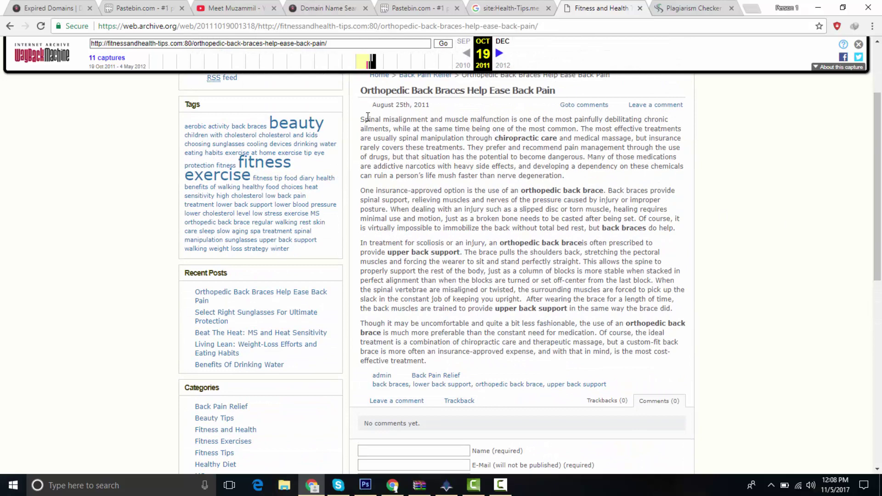
{"action": "left_click_drag", "start_coordinate": [360, 119], "coordinate": [581, 367]}
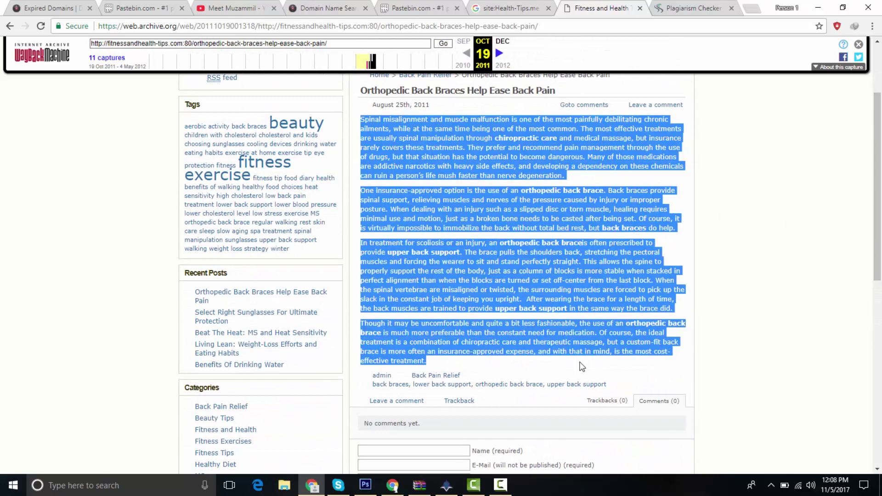
Step: Start a new search in the Plagiarism Checker, check the copied back braces article, and review the result for each sentence
{"action": "key", "text": "ctrl+Tab"}
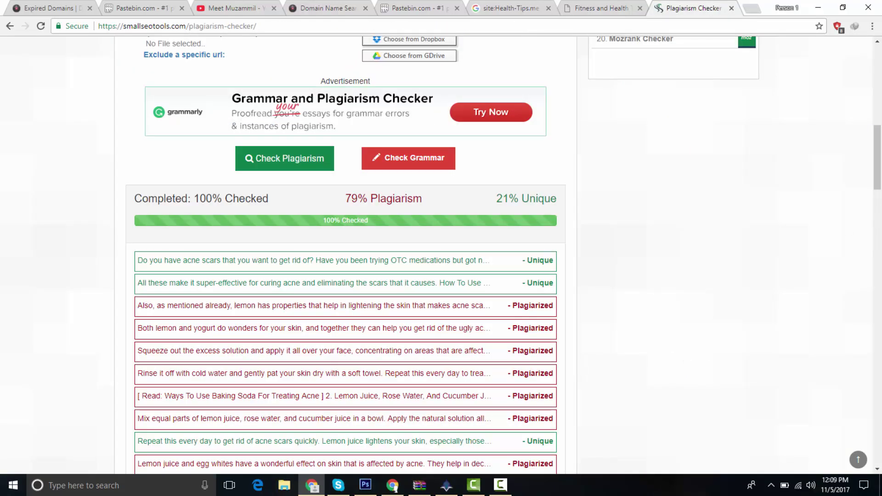
{"action": "scroll", "coordinate": [404, 234], "scroll_direction": "up", "scroll_amount": 6}
{"action": "left_click", "coordinate": [404, 233]}
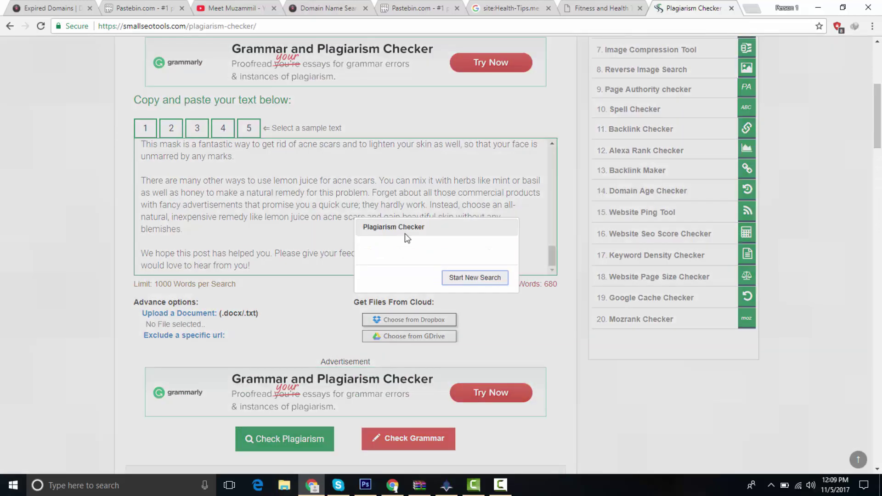
{"action": "left_click", "coordinate": [496, 286]}
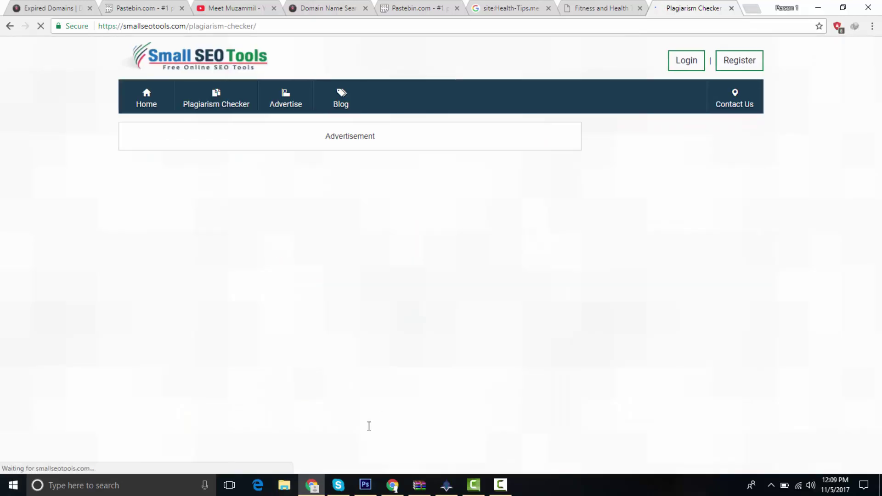
{"action": "left_click", "coordinate": [394, 412]}
{"action": "key", "text": "ctrl+v"}
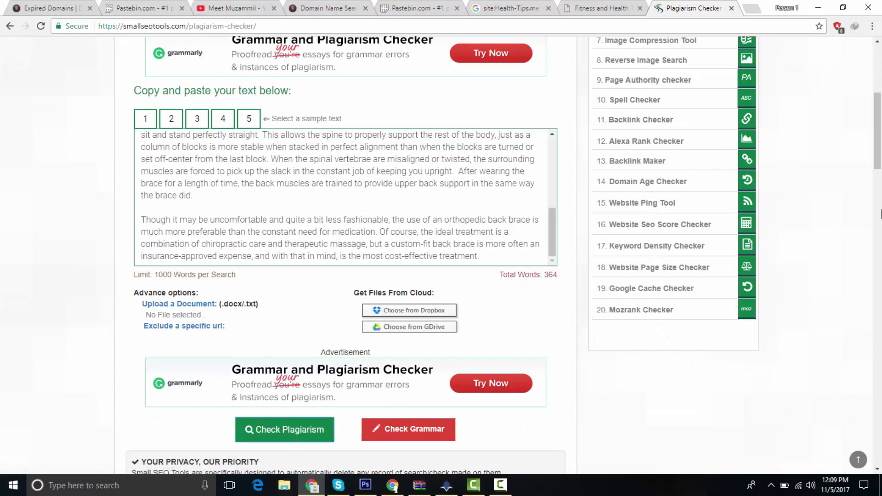
{"action": "left_click_drag", "start_coordinate": [879, 118], "coordinate": [878, 152]}
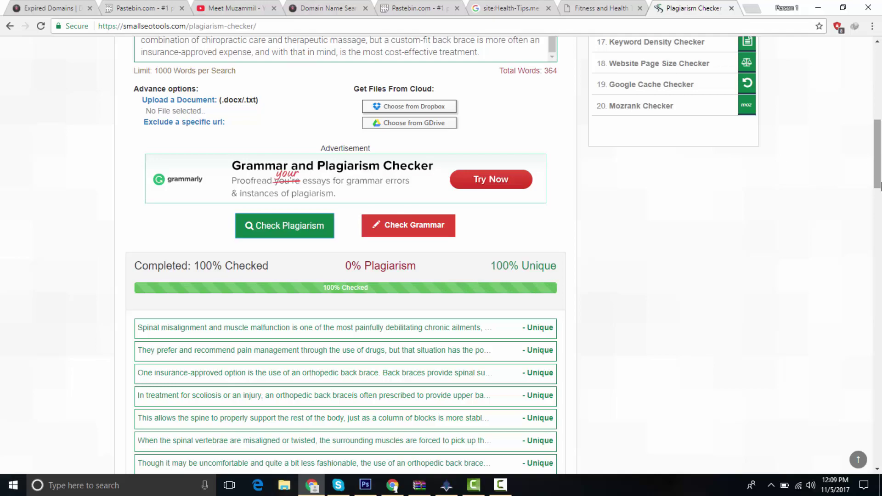
{"action": "scroll", "coordinate": [880, 185], "scroll_direction": "down", "scroll_amount": 3}
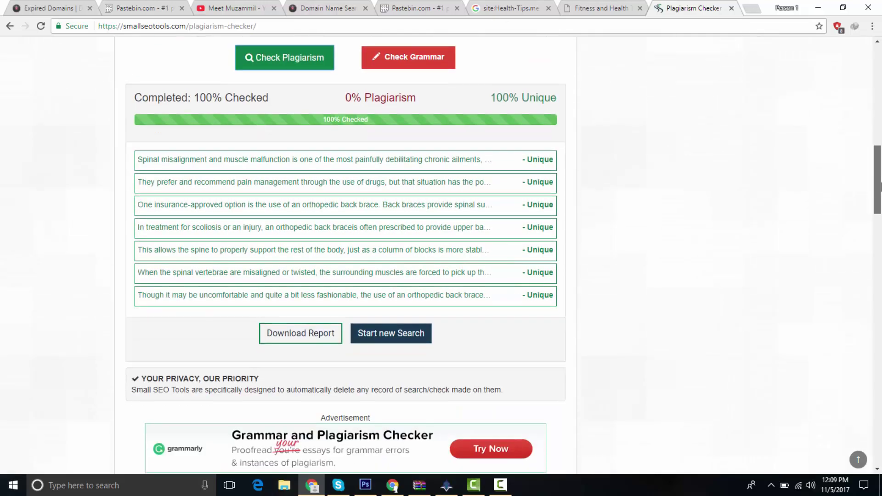
{"action": "left_click_drag", "start_coordinate": [881, 185], "coordinate": [871, 143]}
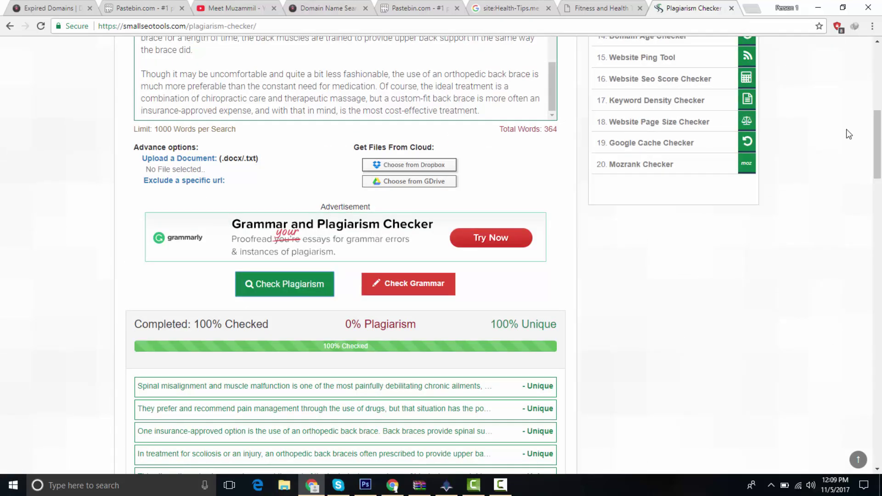
{"action": "scroll", "coordinate": [848, 114], "scroll_direction": "up", "scroll_amount": 4}
Step: Return to the archived site, open "Select Right Sunglasses For Ultimate Protection" from the recent posts, and copy its full text
{"action": "left_click", "coordinate": [510, 8]}
{"action": "left_click", "coordinate": [583, 8]}
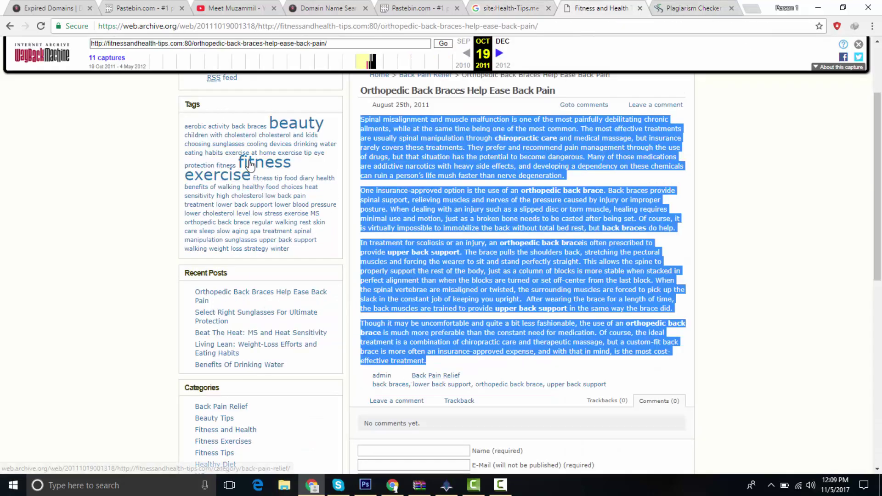
{"action": "left_click", "coordinate": [248, 313]}
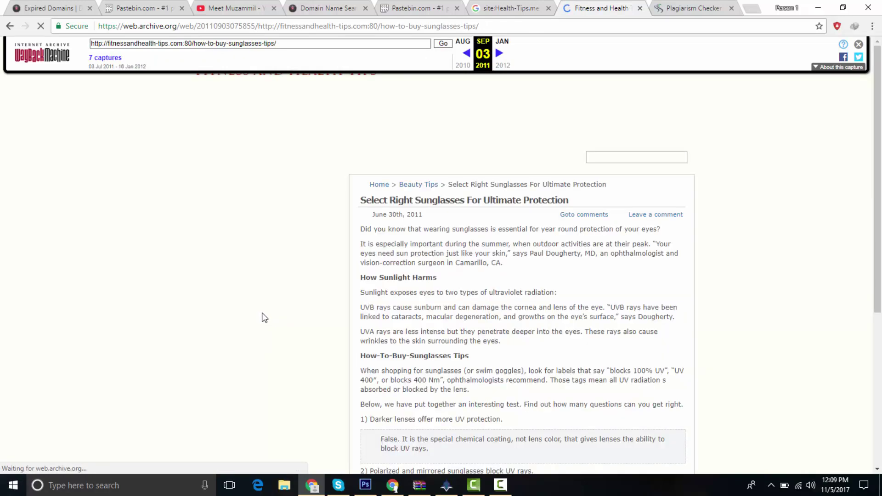
{"action": "left_click_drag", "start_coordinate": [880, 118], "coordinate": [717, 133]}
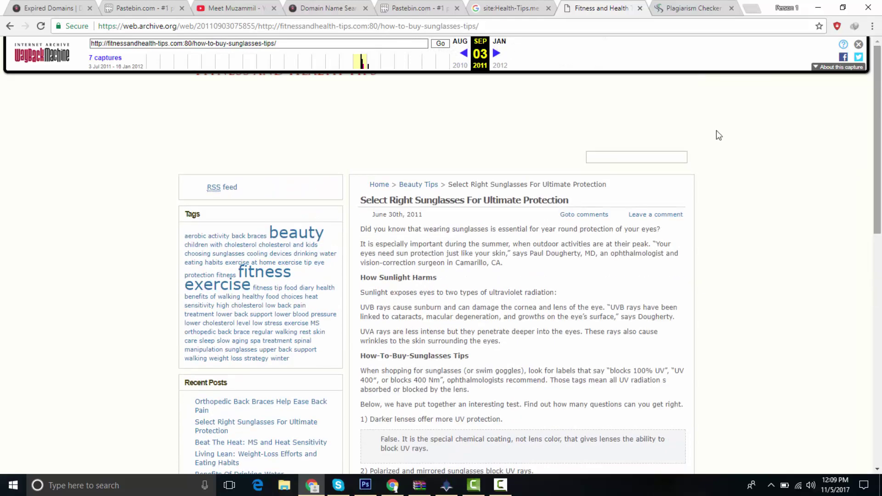
{"action": "left_click_drag", "start_coordinate": [361, 227], "coordinate": [633, 399]}
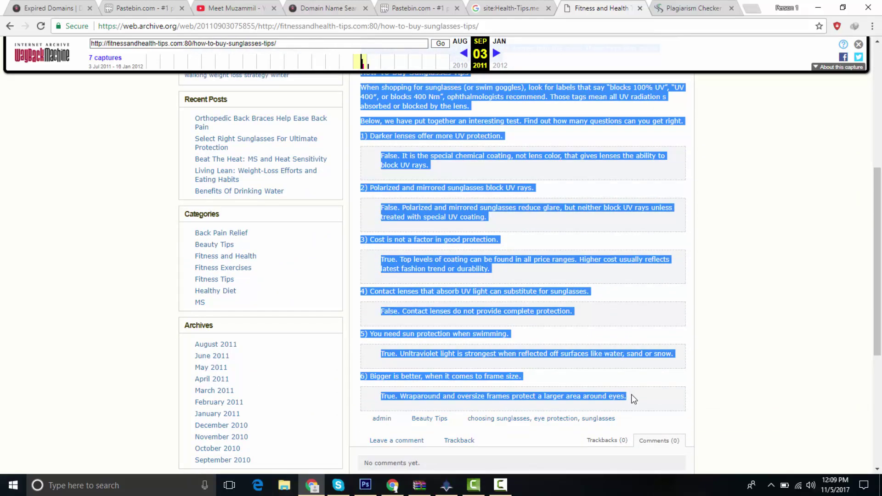
Step: Start another new search in the Plagiarism Checker and check the copied sunglasses article for plagiarism
{"action": "left_click", "coordinate": [696, 7]}
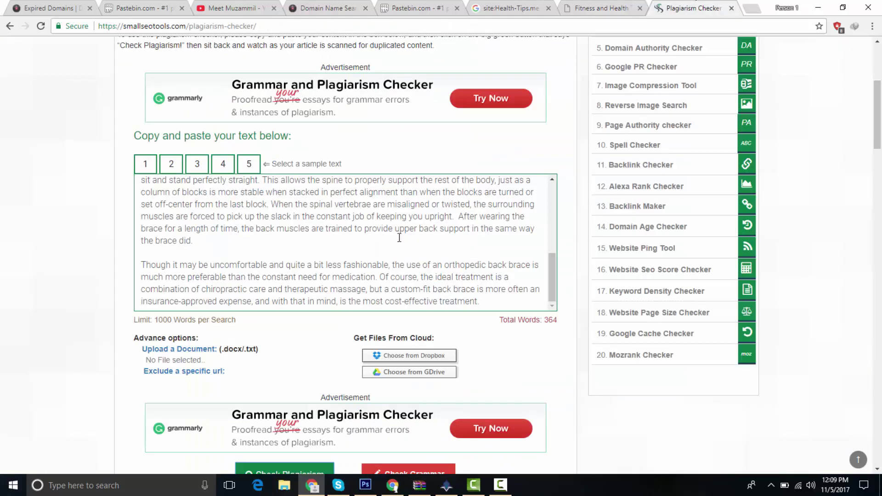
{"action": "left_click", "coordinate": [399, 237]}
{"action": "left_click", "coordinate": [468, 277]}
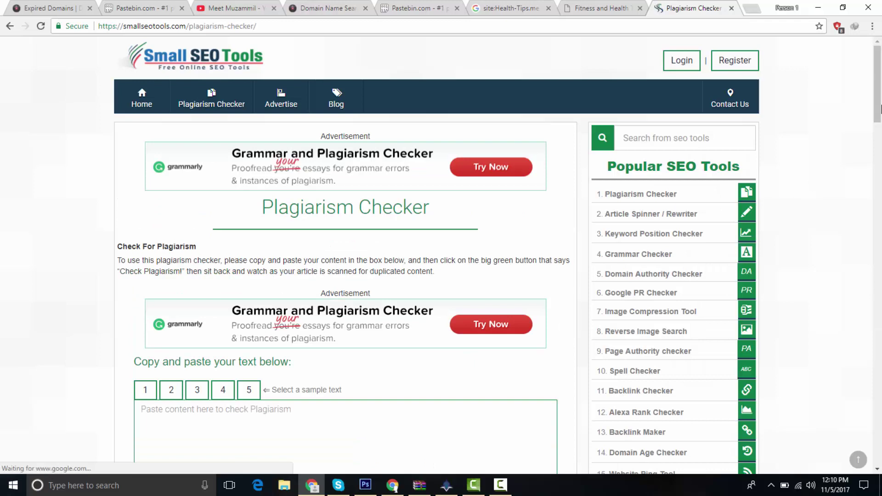
{"action": "scroll", "coordinate": [416, 197], "scroll_direction": "down", "scroll_amount": 6}
{"action": "key", "text": "ctrl+v"}
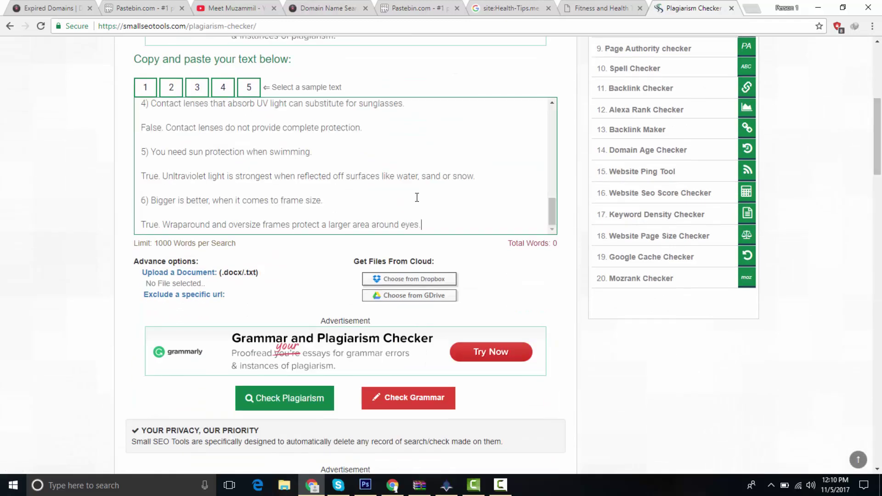
{"action": "left_click", "coordinate": [301, 401]}
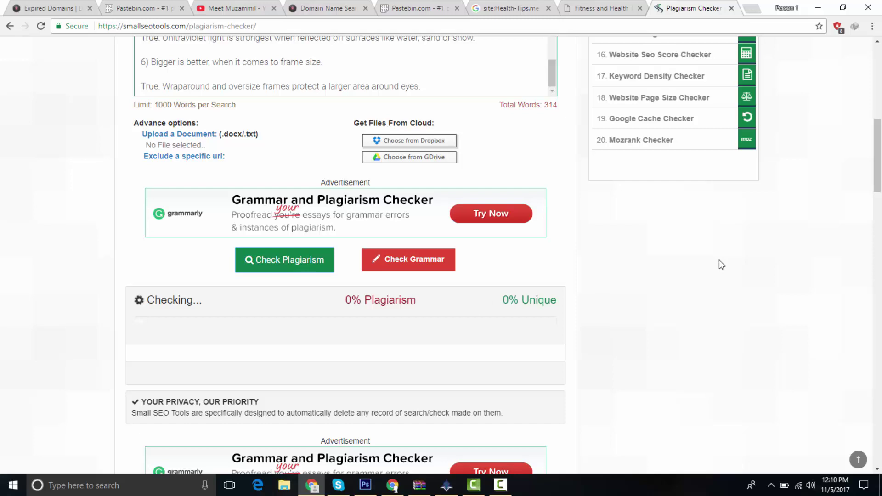
Step: Return to the archived Fitness and Health Tips site and open the Beauty Advice link from its blogroll
{"action": "left_click", "coordinate": [606, 8]}
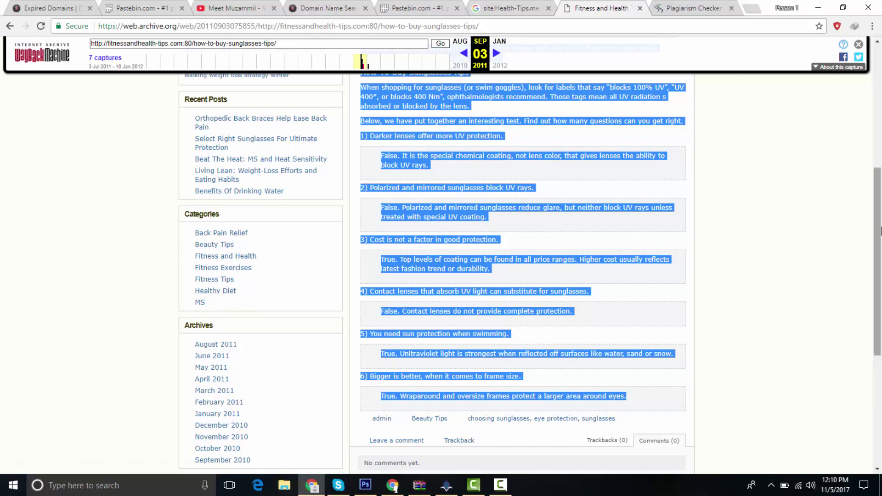
{"action": "left_click_drag", "start_coordinate": [880, 230], "coordinate": [858, 305]}
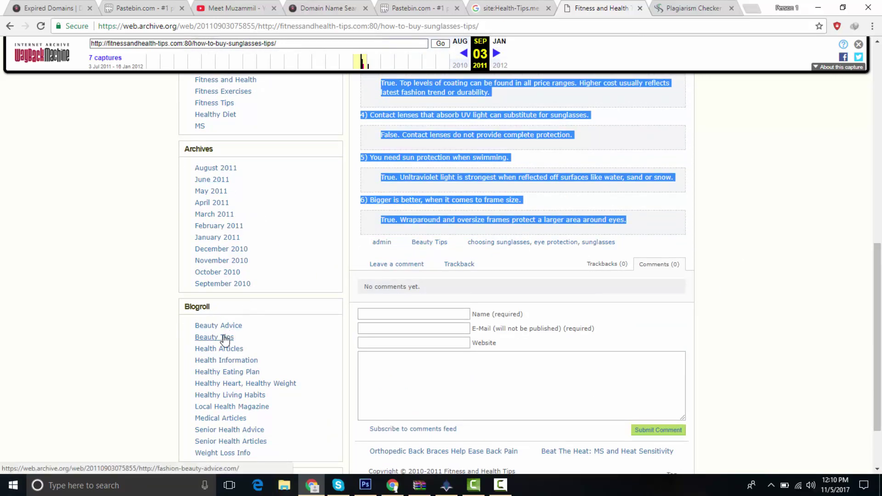
{"action": "left_click", "coordinate": [223, 326]}
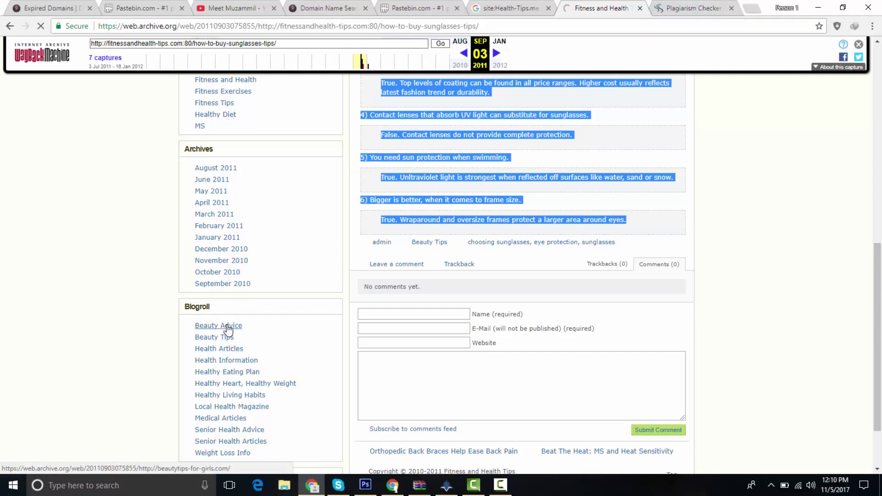
Step: Review the sentence-by-sentence uniqueness results for the sunglasses article in the Plagiarism Checker
{"action": "left_click", "coordinate": [735, 4]}
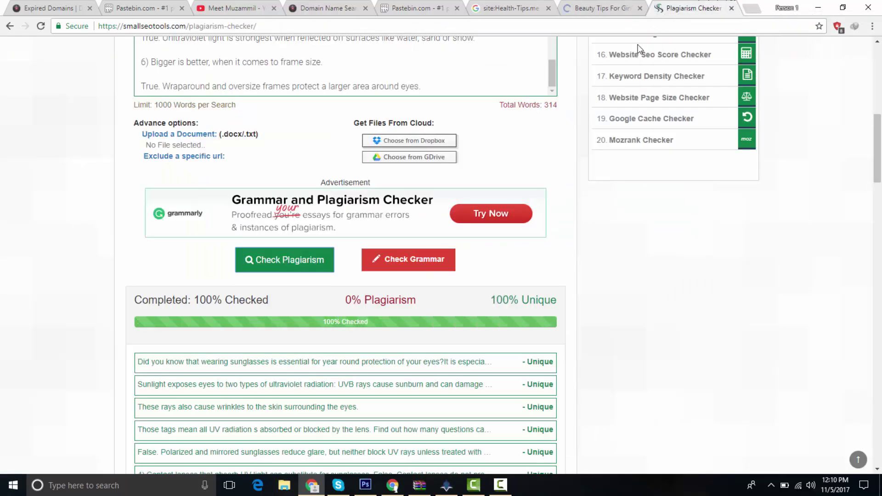
{"action": "scroll", "coordinate": [879, 195], "scroll_direction": "down", "scroll_amount": 9}
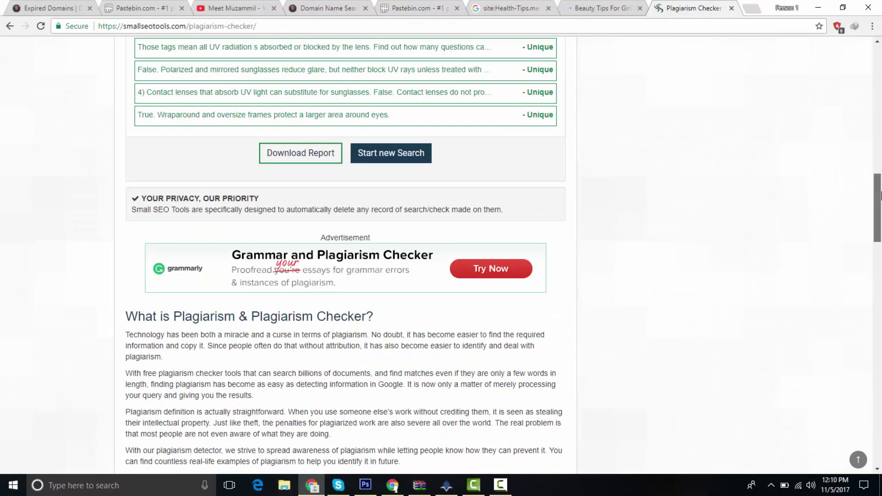
{"action": "scroll", "coordinate": [878, 85], "scroll_direction": "up", "scroll_amount": 16}
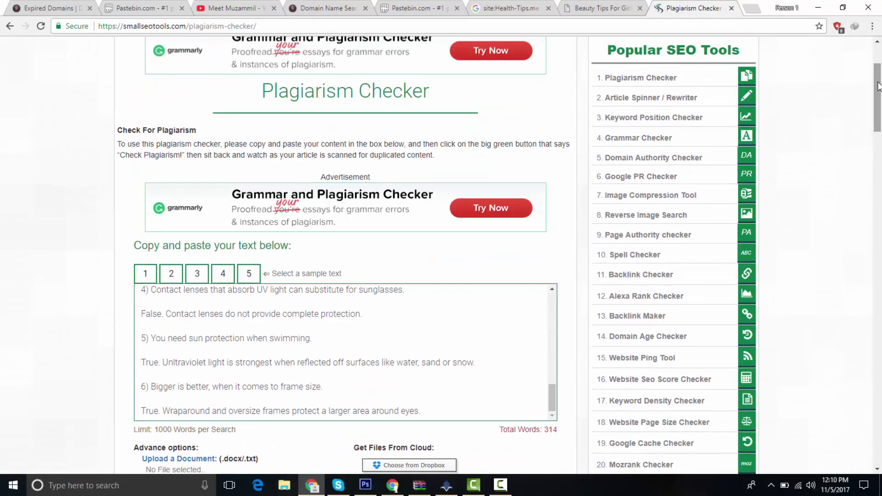
{"action": "scroll", "coordinate": [880, 94], "scroll_direction": "up", "scroll_amount": 3}
{"action": "scroll", "coordinate": [879, 138], "scroll_direction": "down", "scroll_amount": 10}
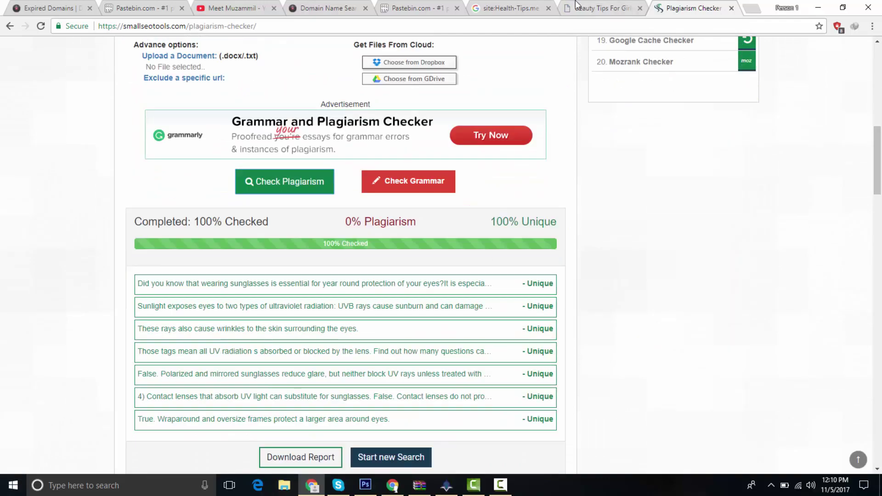
Step: Look through the articles on the archived beautytips-for-girls.com home page
{"action": "left_click", "coordinate": [576, 7]}
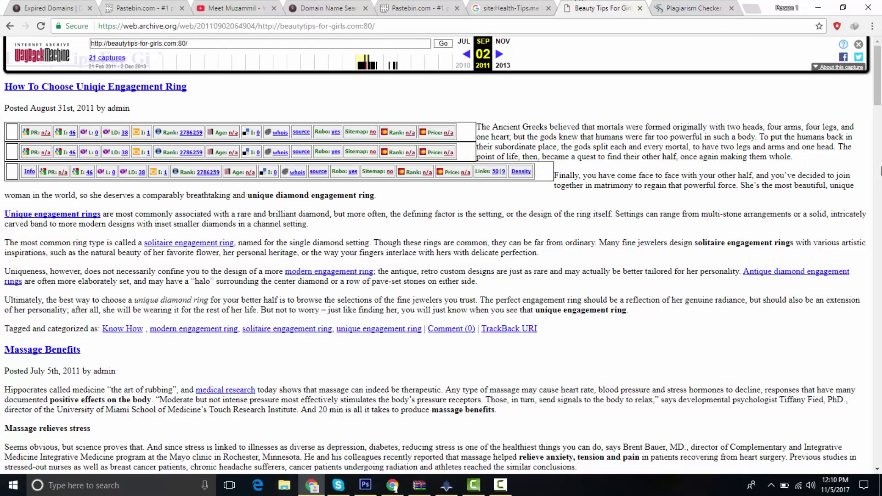
{"action": "scroll", "coordinate": [880, 171], "scroll_direction": "down", "scroll_amount": 20}
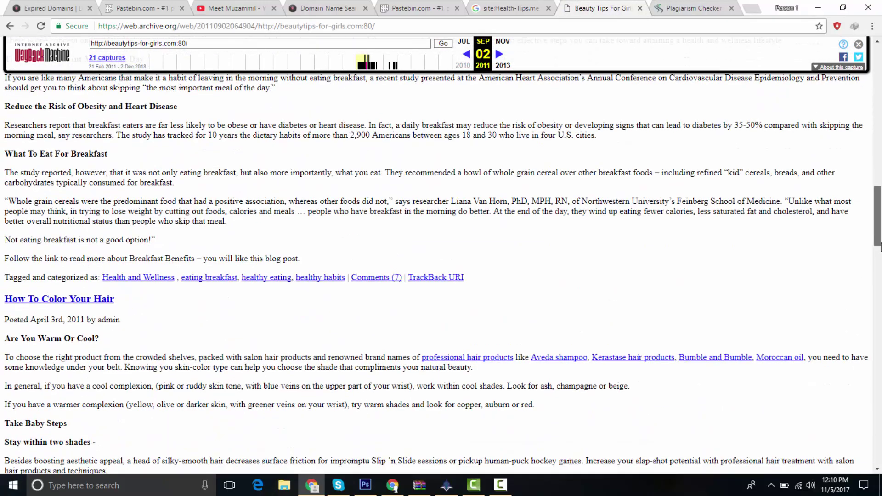
{"action": "left_click_drag", "start_coordinate": [880, 248], "coordinate": [865, 171]}
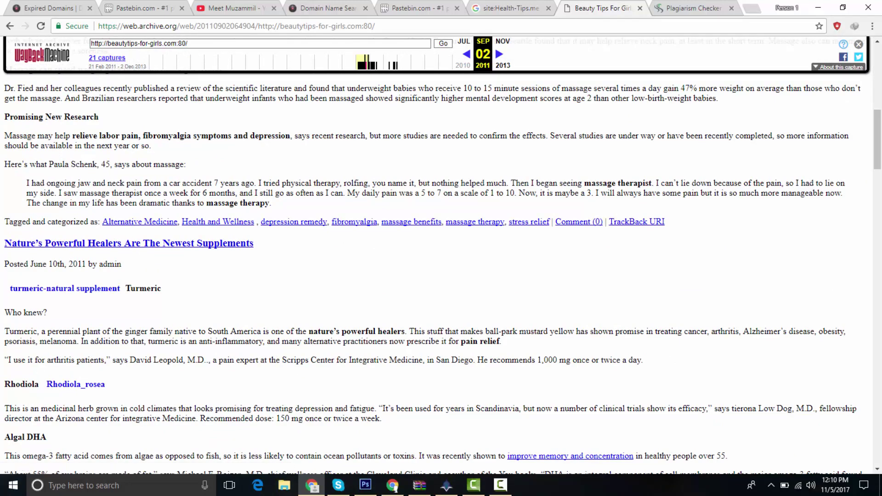
{"action": "left_click_drag", "start_coordinate": [877, 137], "coordinate": [674, 1]}
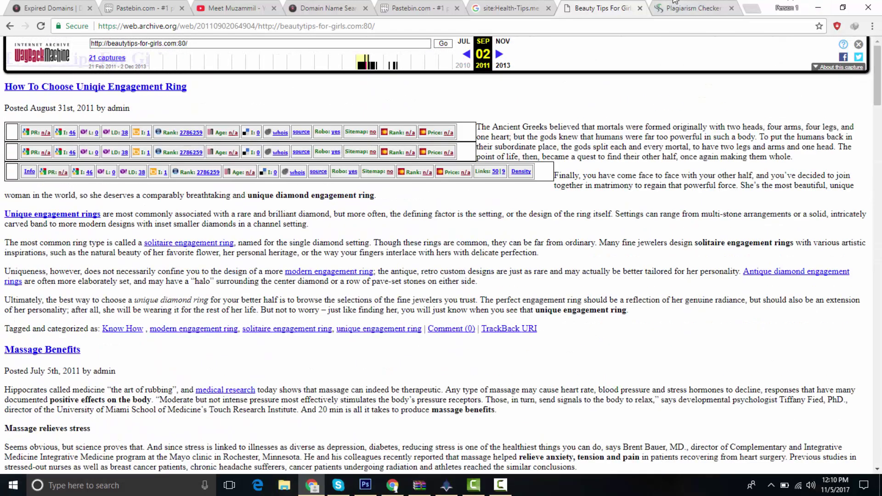
{"action": "left_click", "coordinate": [674, 4]}
{"action": "left_click", "coordinate": [617, 6]}
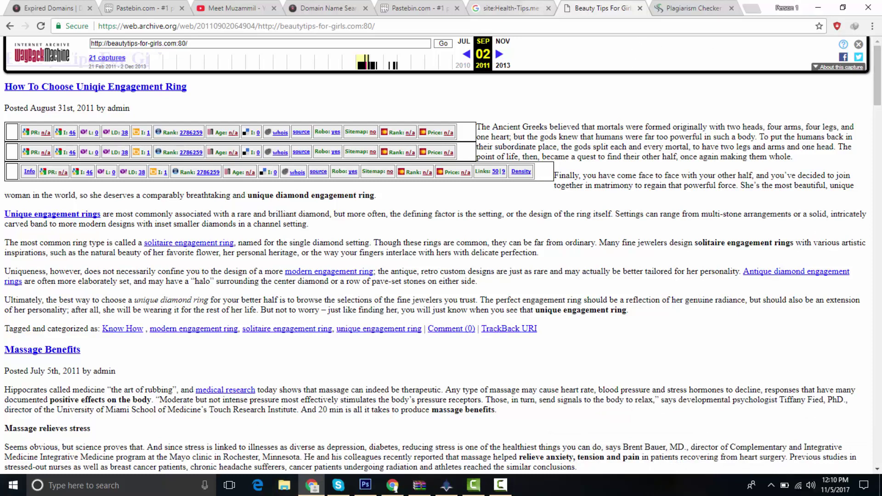
{"action": "left_click", "coordinate": [510, 7]}
{"action": "left_click", "coordinate": [593, 8]}
{"action": "left_click", "coordinate": [418, 7]}
{"action": "left_click", "coordinate": [510, 7]}
{"action": "left_click", "coordinate": [597, 8]}
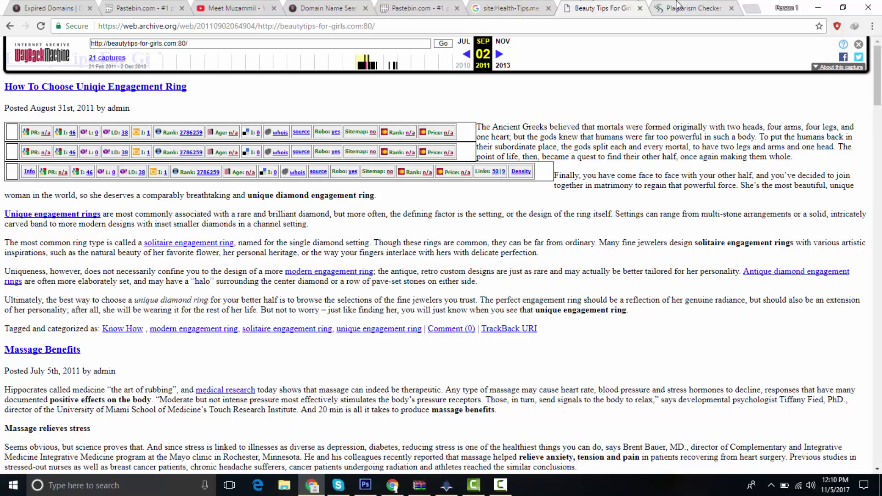
{"action": "left_click", "coordinate": [676, 8]}
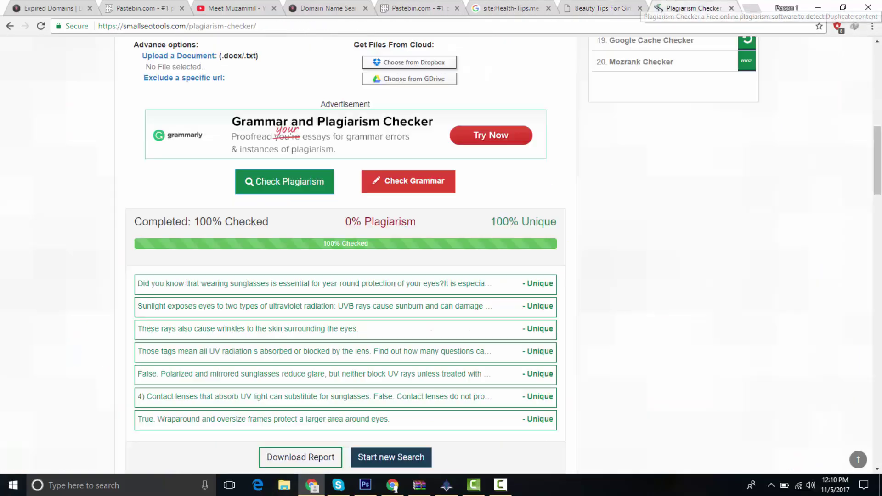
{"action": "left_click", "coordinate": [307, 7]}
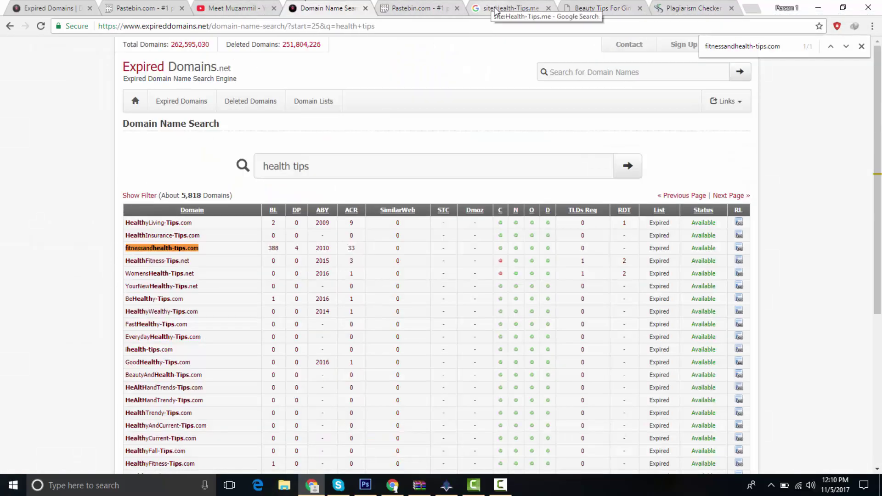
{"action": "left_click", "coordinate": [496, 8]}
{"action": "left_click", "coordinate": [495, 25]}
{"action": "key", "text": "ctrl+v"}
{"action": "key", "text": "ctrl+z"}
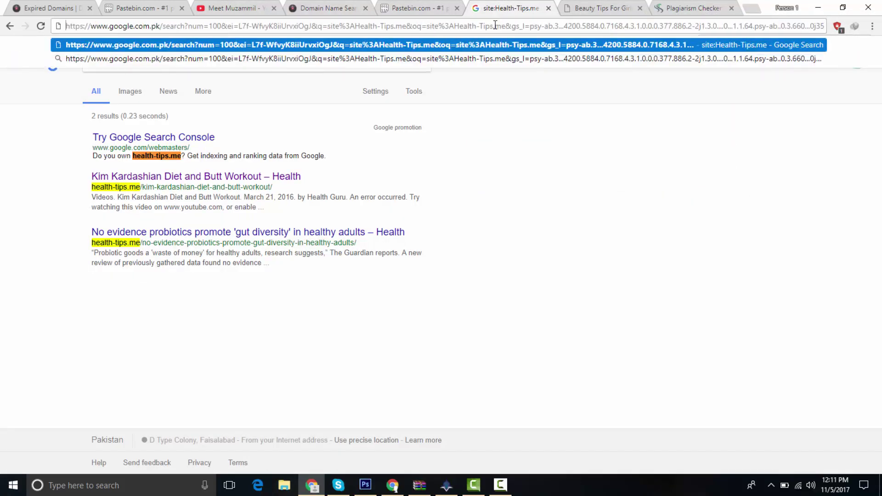
{"action": "left_click", "coordinate": [455, 5]}
{"action": "left_click", "coordinate": [333, 4]}
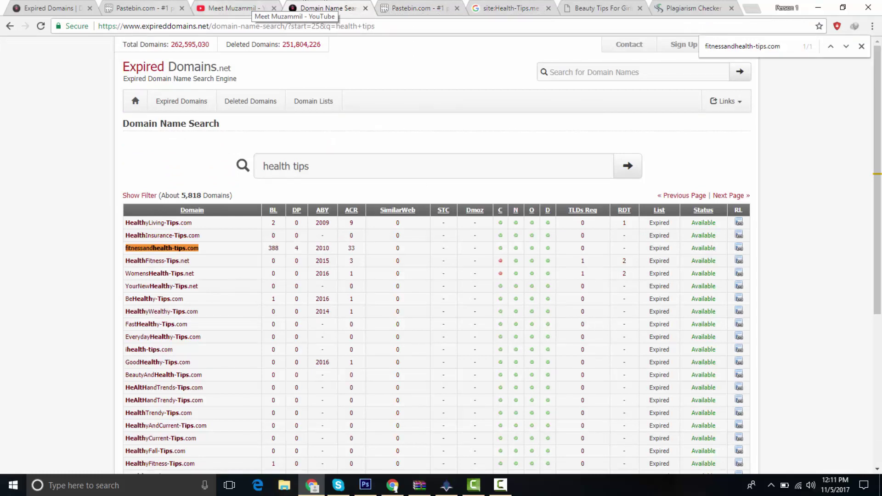
Step: Go back to the archived beautytips-for-girls.com page and open the Wayback Machine home page from it
{"action": "left_click", "coordinate": [520, 5]}
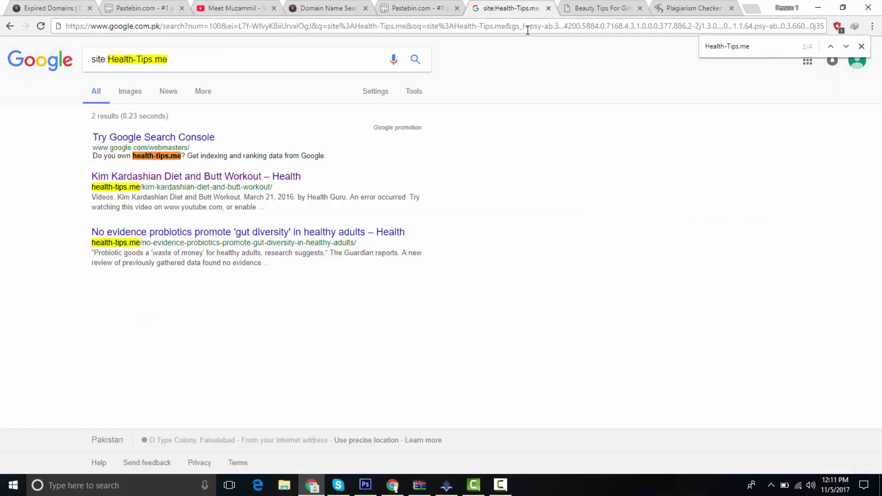
{"action": "left_click", "coordinate": [576, 10]}
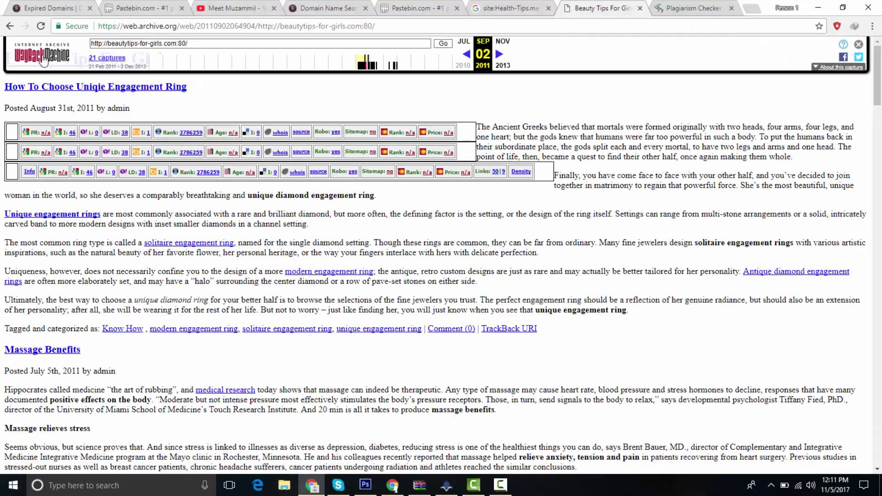
{"action": "left_click", "coordinate": [42, 56]}
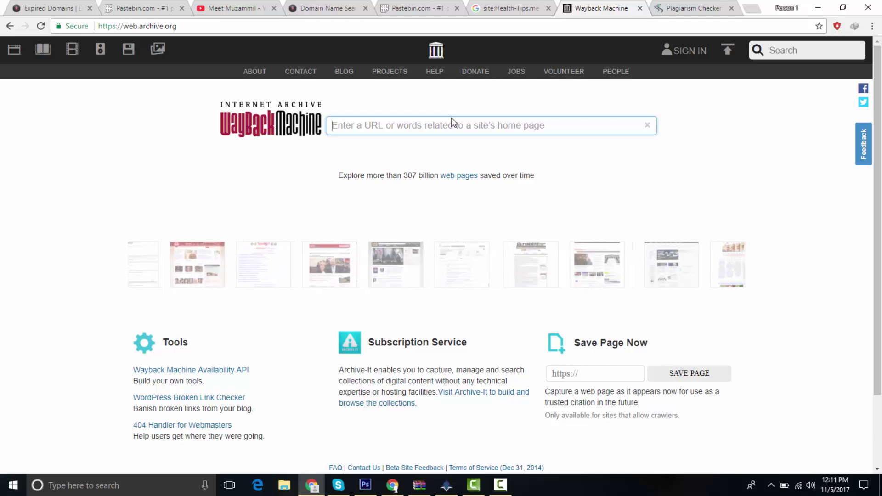
{"action": "left_click_drag", "start_coordinate": [677, 179], "coordinate": [668, 2]}
{"action": "left_click", "coordinate": [667, 2]}
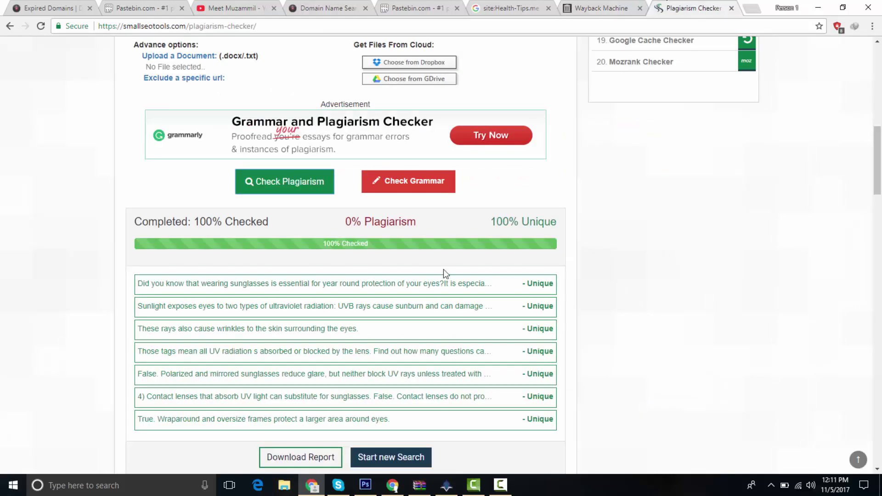
{"action": "left_click", "coordinate": [585, 4]}
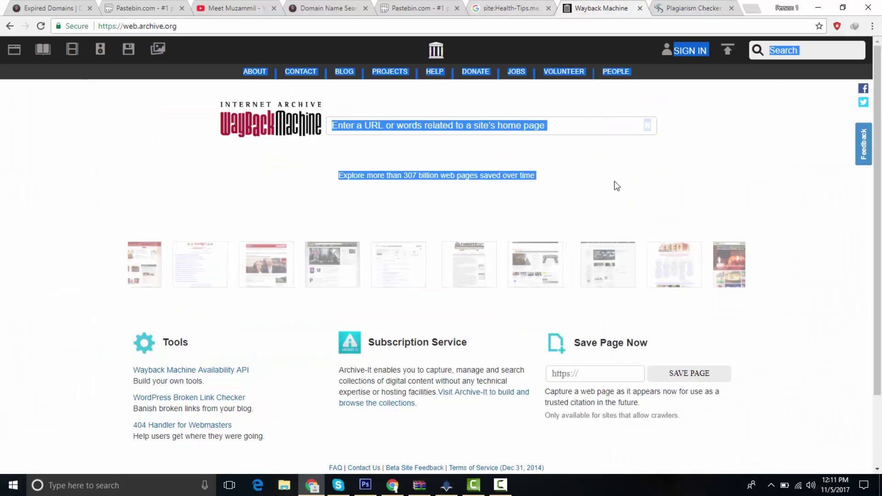
{"action": "left_click", "coordinate": [615, 184]}
{"action": "left_click", "coordinate": [316, 3]}
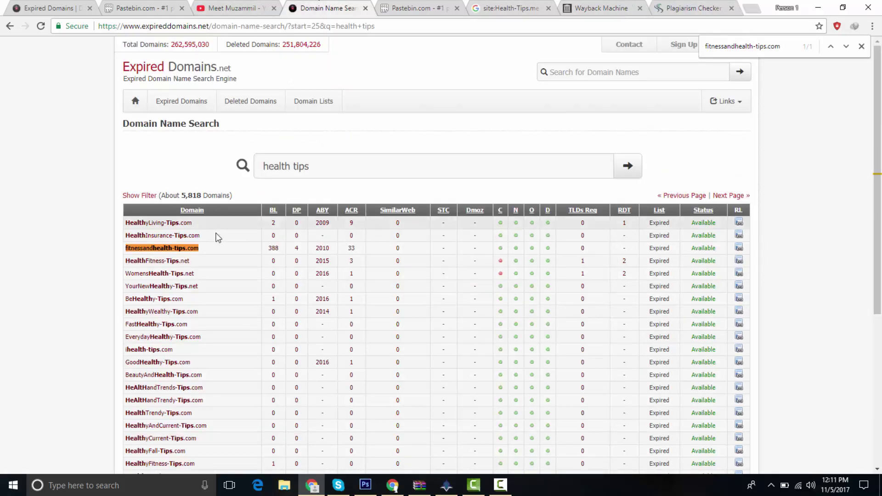
{"action": "left_click", "coordinate": [413, 8]}
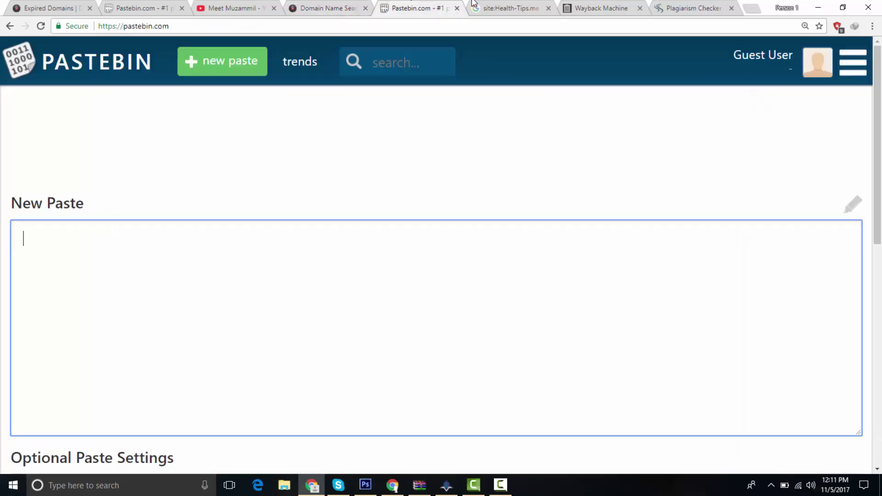
{"action": "left_click", "coordinate": [497, 8]}
{"action": "key", "text": "ctrl+v"}
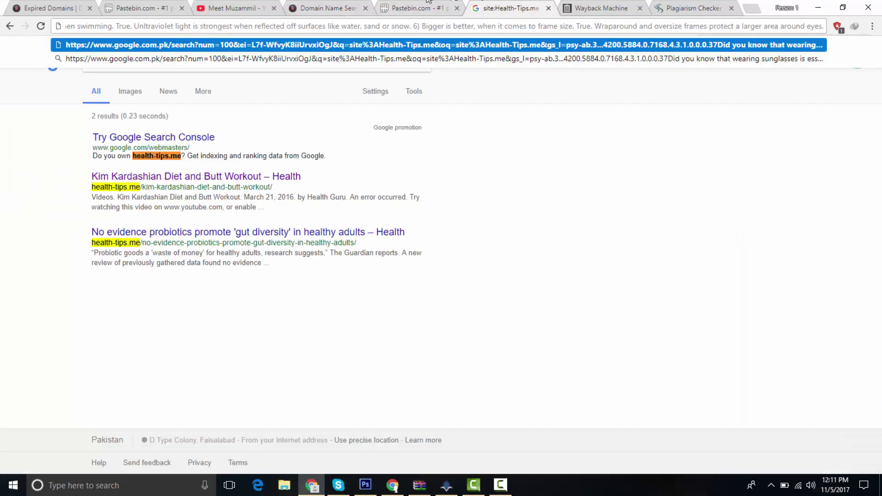
{"action": "left_click", "coordinate": [427, 2]}
Step: Copy fitnessandhealth-tips.com from the expired domain list and load that address in place of the Google site search
{"action": "left_click", "coordinate": [346, 5]}
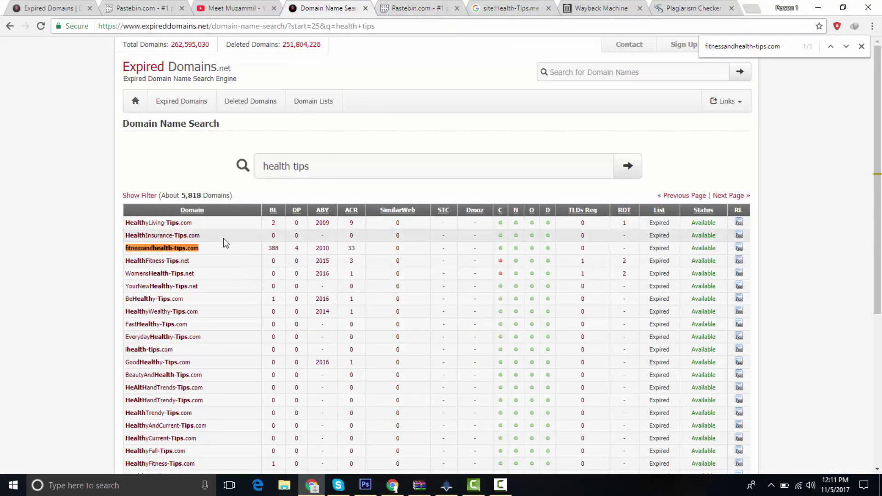
{"action": "triple_click", "coordinate": [206, 251]}
{"action": "key", "text": "ctrl+c"}
{"action": "key", "text": "ctrl+Tab"}
{"action": "key", "text": "ctrl+Tab"}
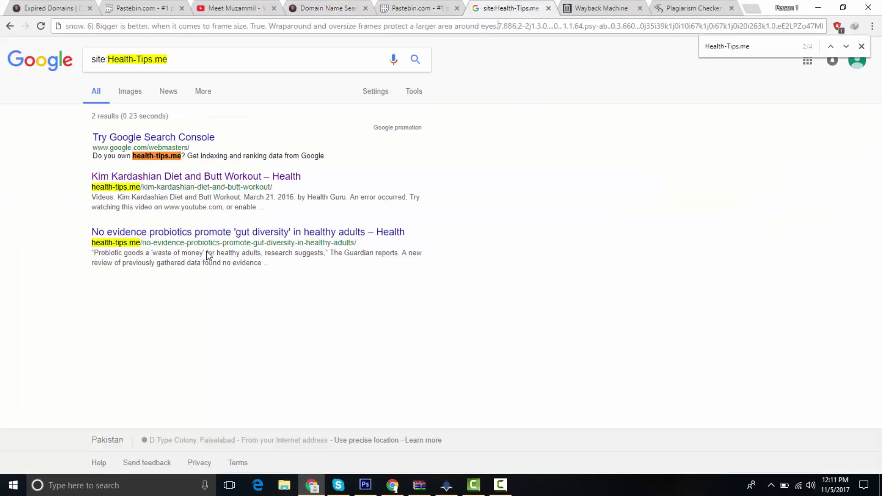
{"action": "left_click", "coordinate": [372, 24]}
{"action": "key", "text": "ctrl+v"}
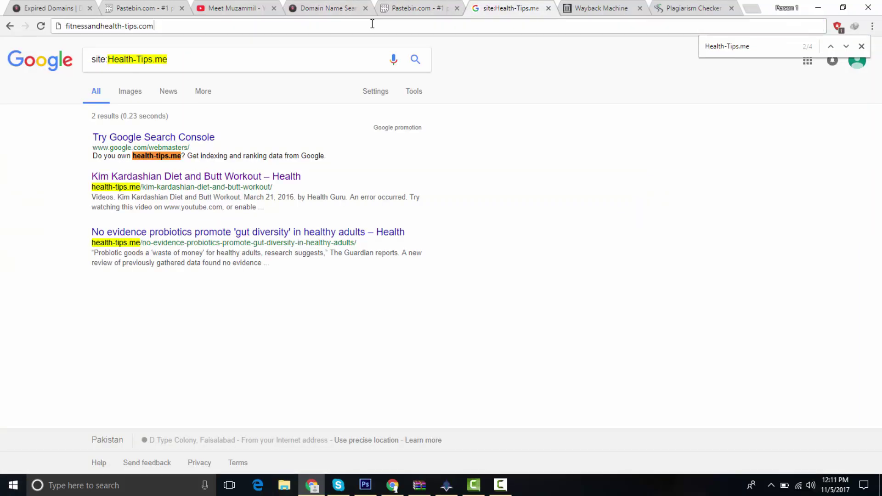
{"action": "key", "text": "Return"}
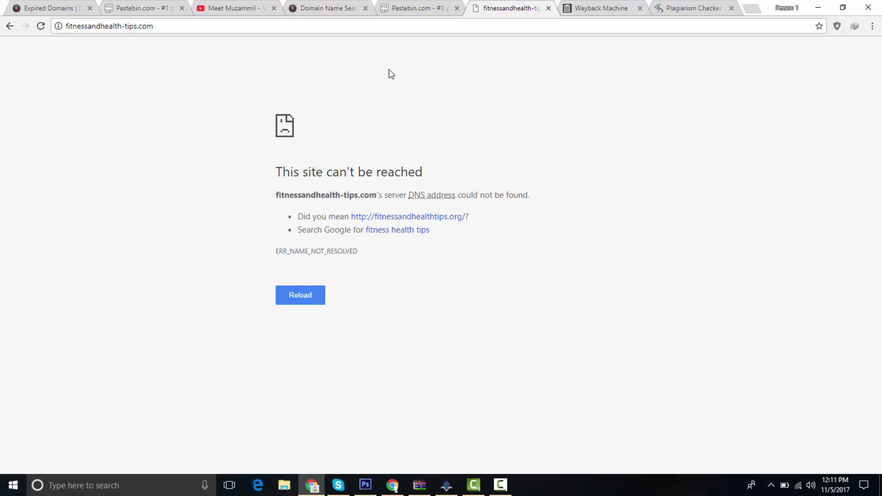
Step: Bring up Expired Article Hunter for a look, and search Google for "expired article hunter crack" in place of the second Pastebin page
{"action": "left_click", "coordinate": [446, 485]}
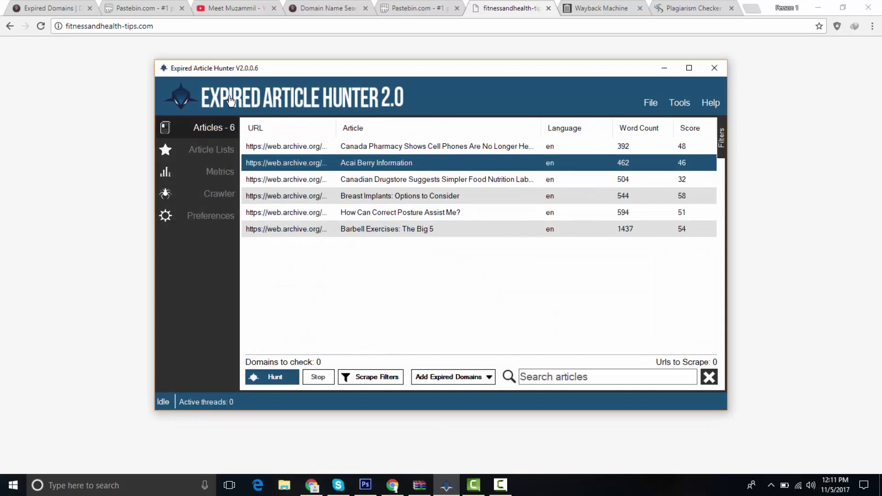
{"action": "left_click", "coordinate": [375, 5]}
{"action": "left_click", "coordinate": [413, 8]}
{"action": "left_click", "coordinate": [413, 23]}
{"action": "type", "text": "google.com.pk/?gws_rd=ssl"}
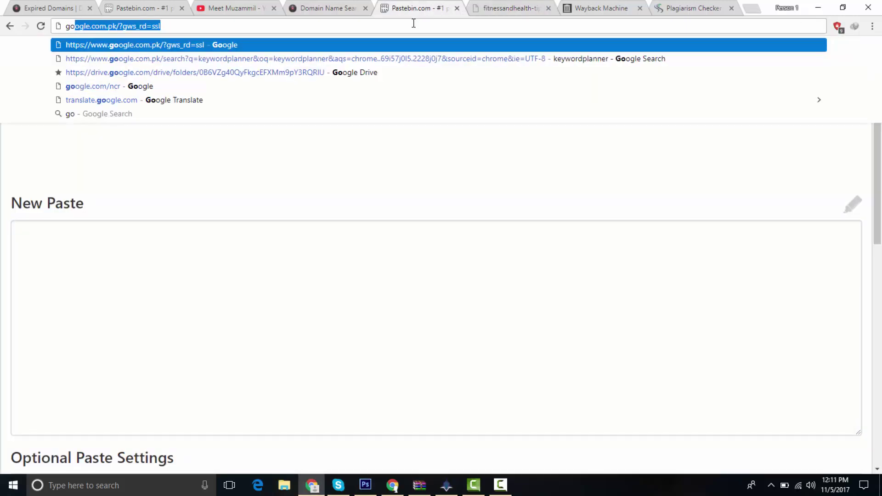
{"action": "key", "text": "Return"}
{"action": "type", "text": "exp"}
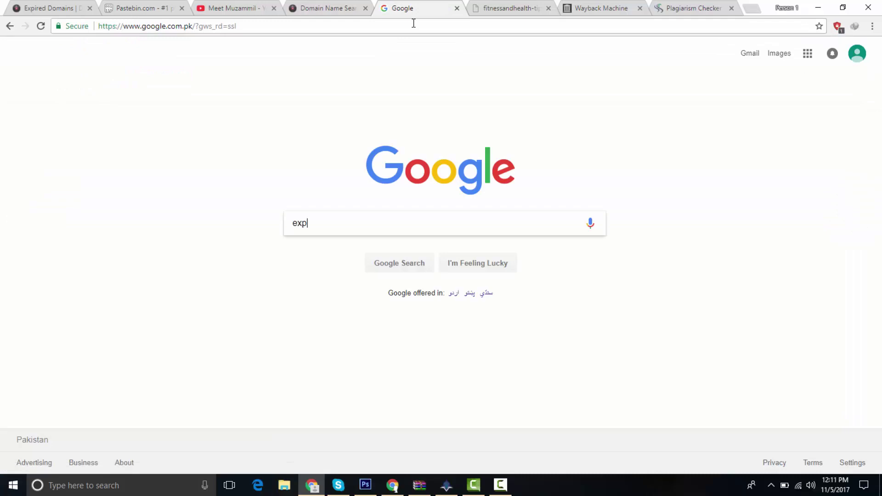
{"action": "type", "text": "ired ar"}
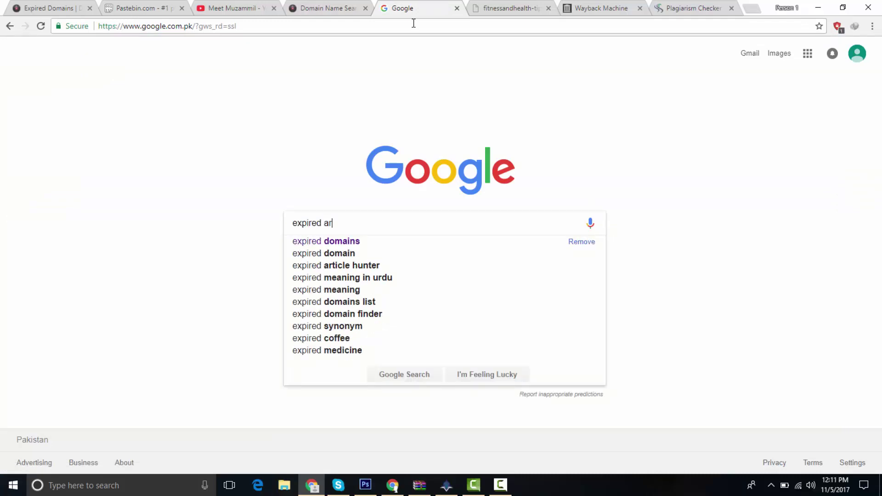
{"action": "type", "text": "ticle hunter crack"}
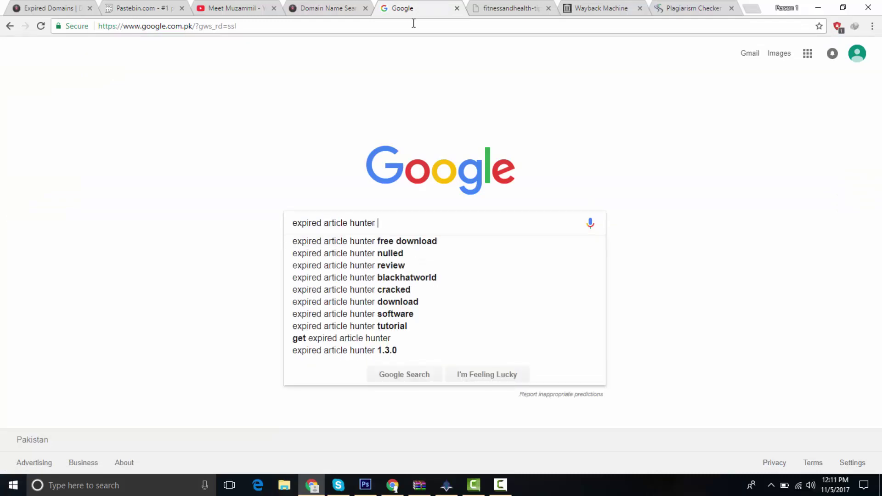
{"action": "key", "text": "Return"}
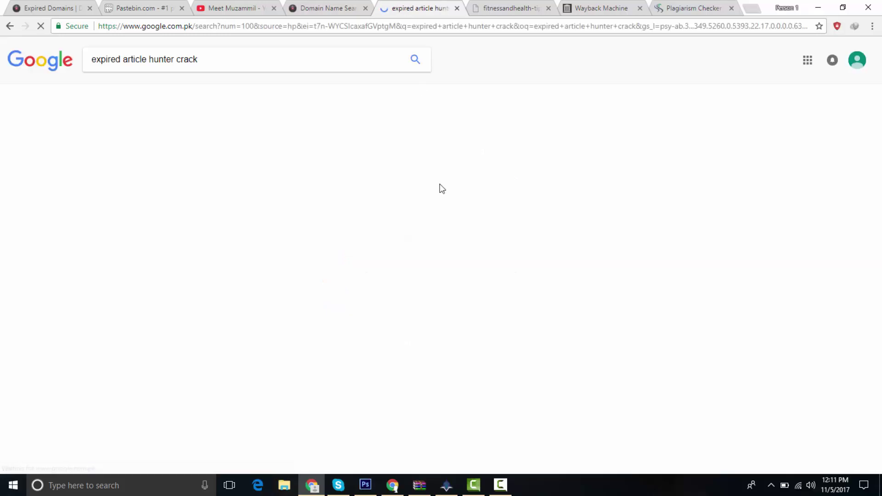
Step: Look over the Google results for the Expired Article Hunter crack and return to the fitnessandhealth-tips.com page
{"action": "left_click_drag", "start_coordinate": [104, 278], "coordinate": [142, 281]}
{"action": "left_click", "coordinate": [142, 281]}
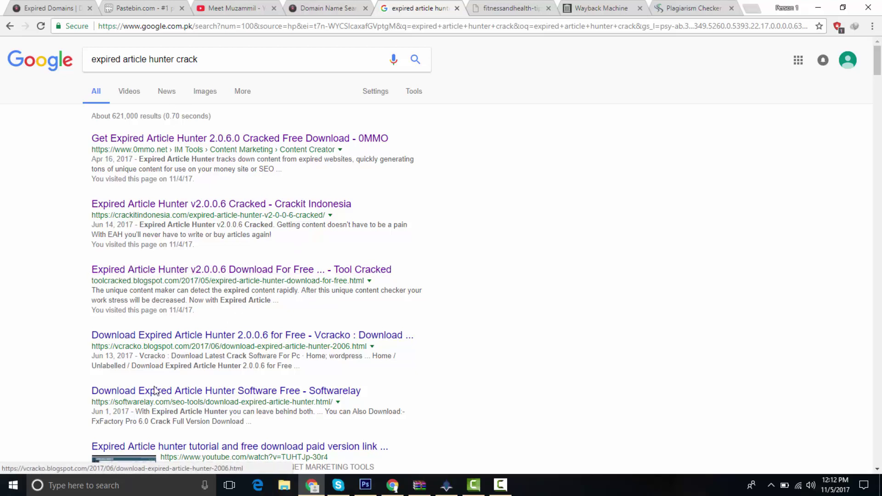
{"action": "left_click", "coordinate": [530, 6]}
{"action": "left_click", "coordinate": [412, 6]}
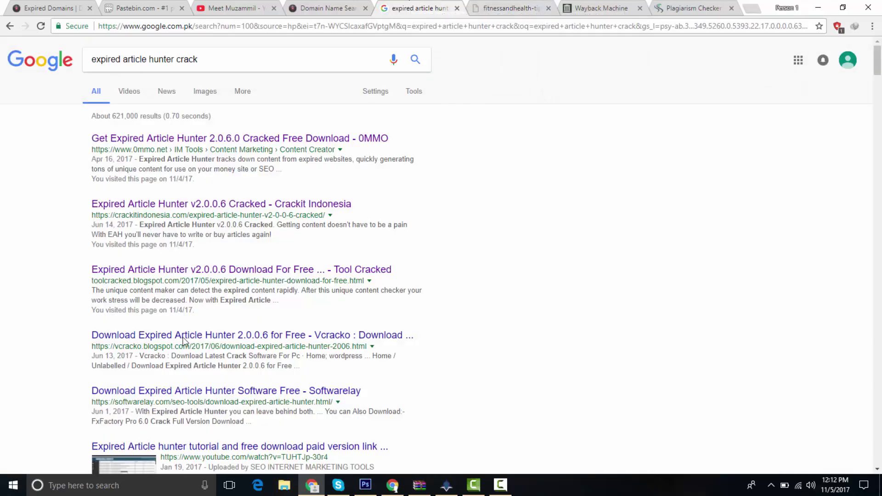
{"action": "left_click", "coordinate": [488, 5]}
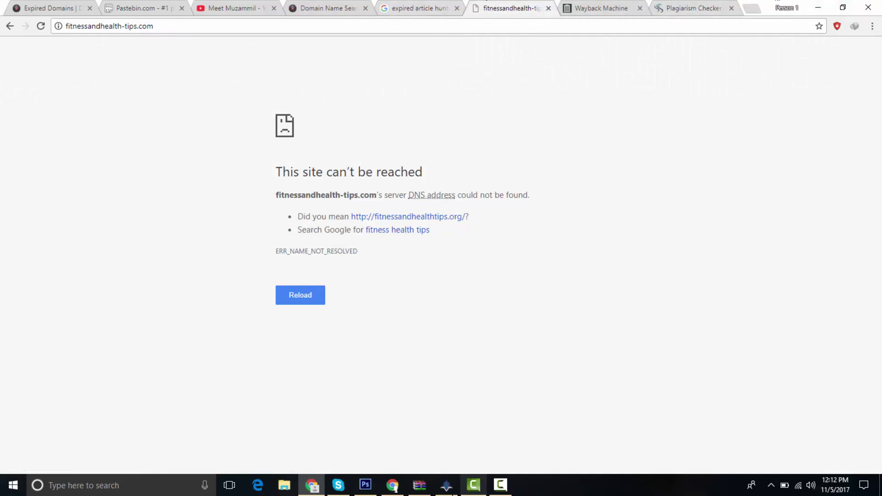
Step: Switch to Expired Article Hunter and add fitnessandhealth-tips.com as a single expired domain
{"action": "left_click", "coordinate": [447, 484]}
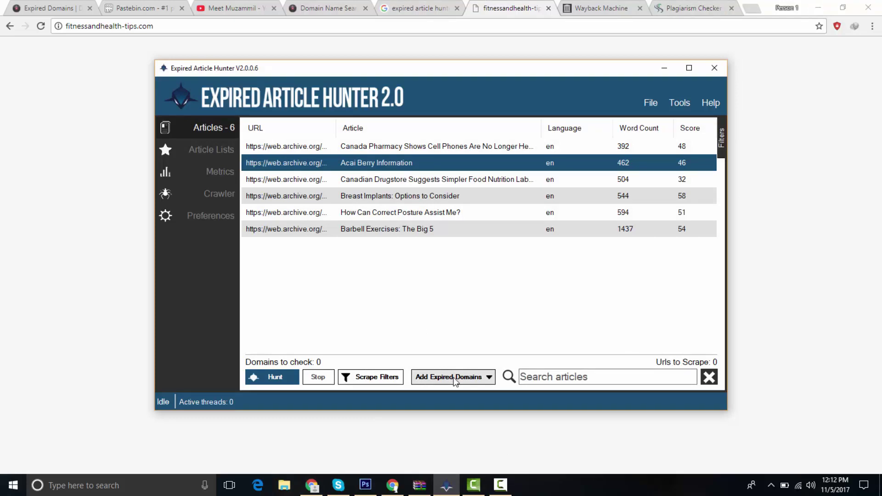
{"action": "left_click", "coordinate": [454, 378]}
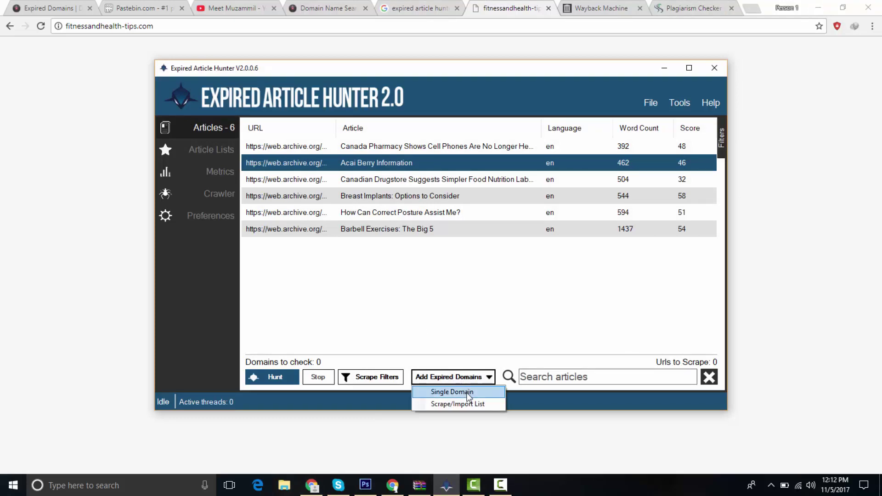
{"action": "left_click", "coordinate": [469, 393]}
{"action": "key", "text": "ctrl+v"}
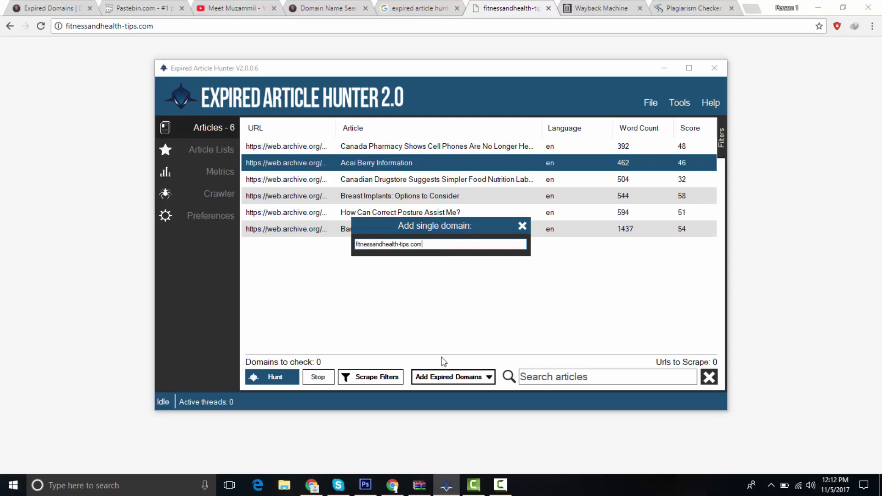
{"action": "key", "text": "Return"}
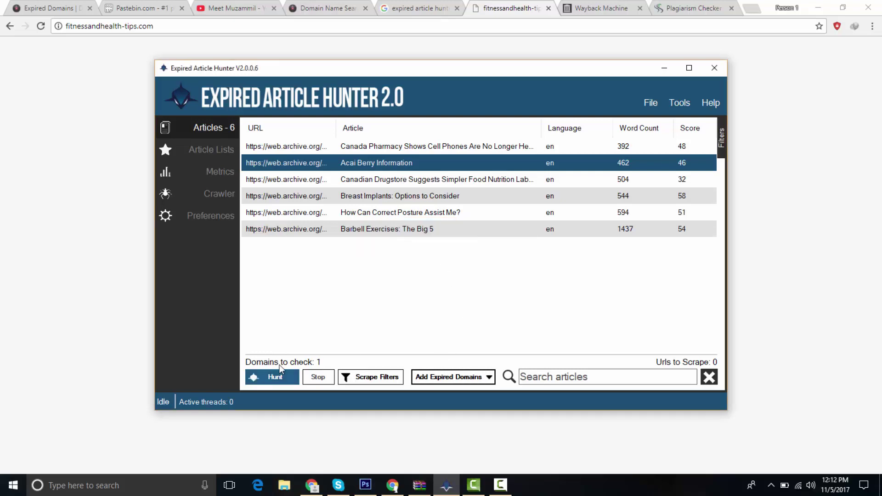
Step: Start the hunt for articles on the added domain
{"action": "left_click", "coordinate": [452, 377]}
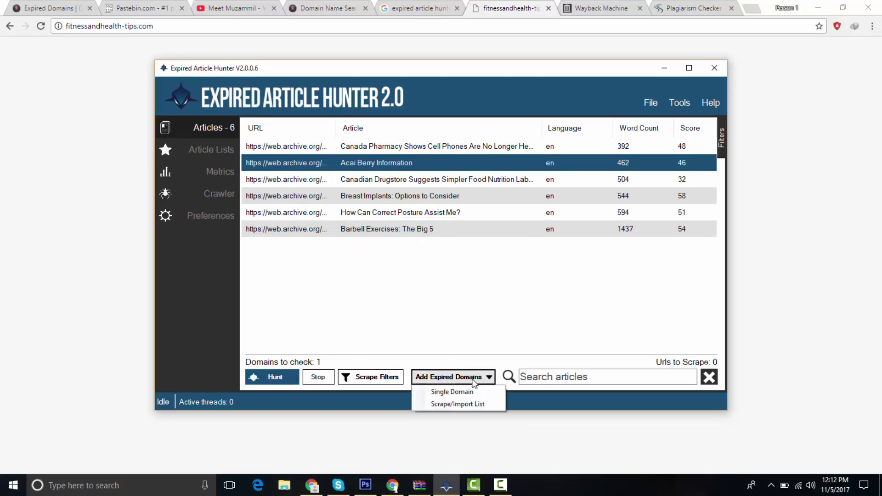
{"action": "left_click", "coordinate": [454, 282]}
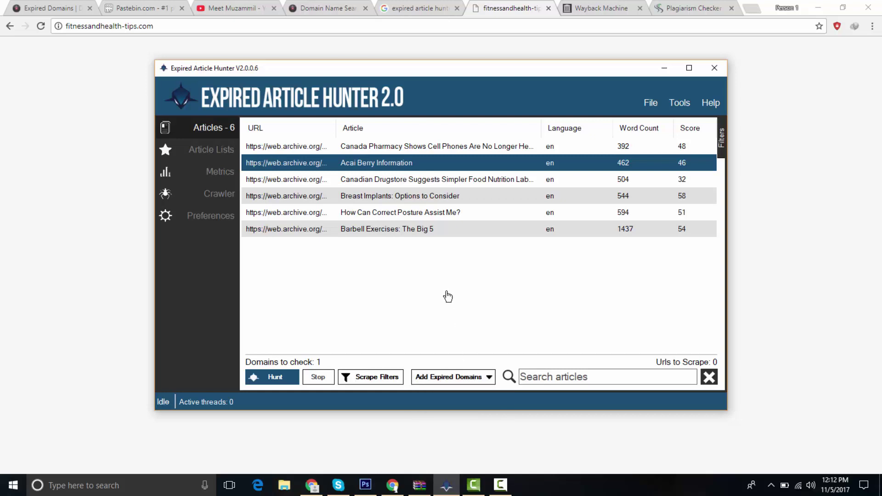
{"action": "left_click", "coordinate": [273, 380]}
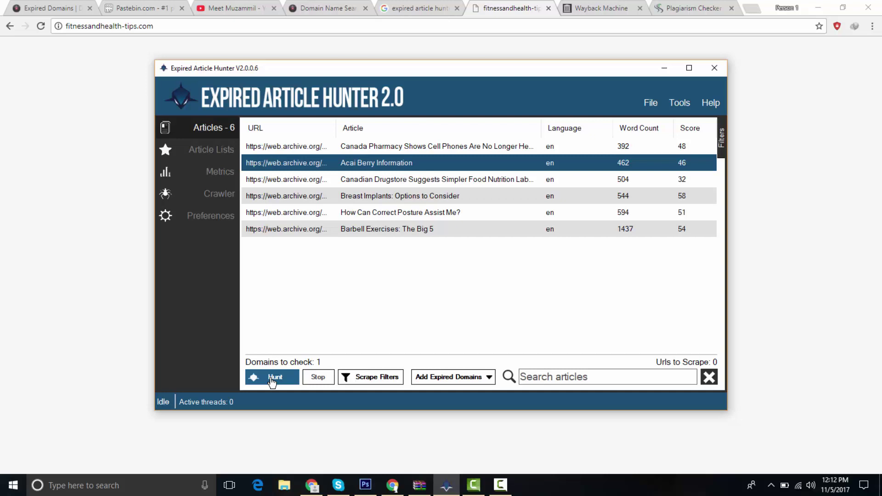
{"action": "left_click", "coordinate": [273, 380]}
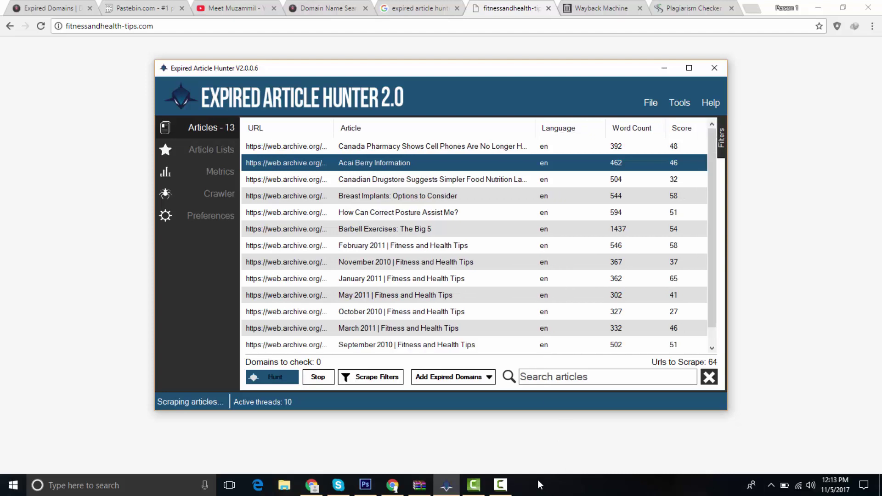
{"action": "left_click", "coordinate": [500, 484]}
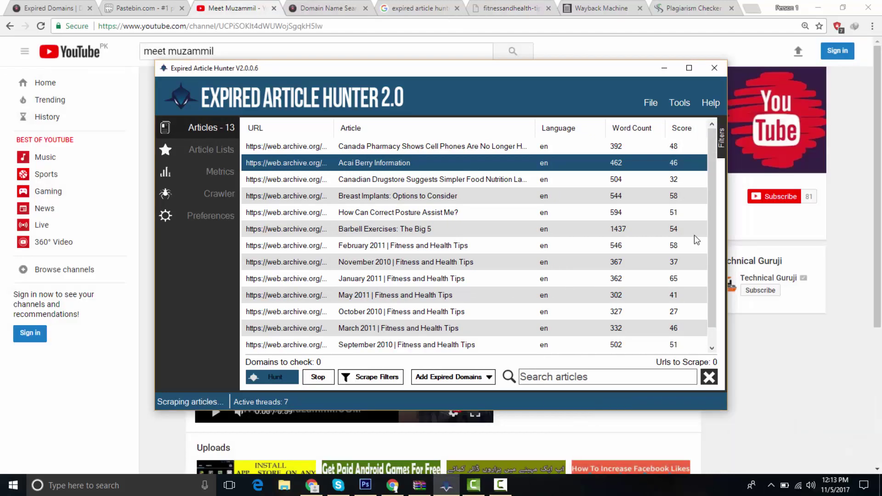
Step: Close the hunt's message and open the scraped article "Tummy Tuck Risks and Side Effects" from the end of the article list
{"action": "left_click_drag", "start_coordinate": [712, 151], "coordinate": [712, 133]}
{"action": "left_click", "coordinate": [431, 274]}
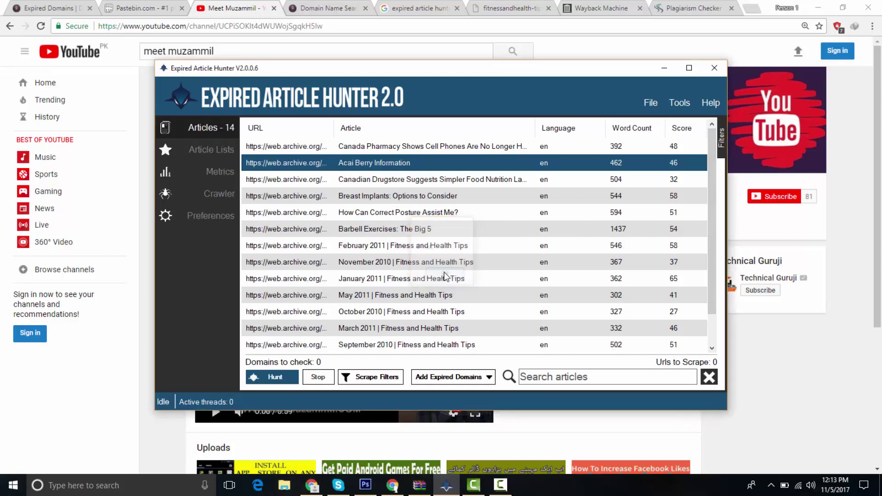
{"action": "left_click_drag", "start_coordinate": [706, 317], "coordinate": [706, 298]}
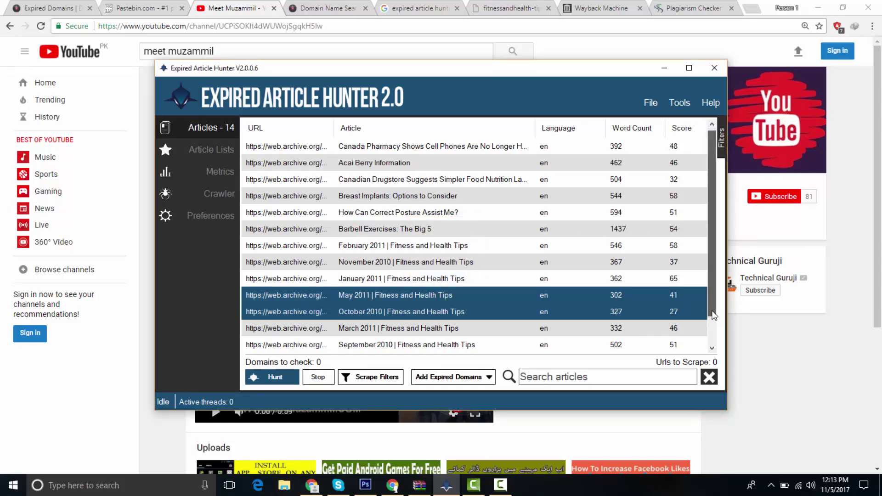
{"action": "scroll", "coordinate": [709, 300], "scroll_direction": "down", "scroll_amount": 1}
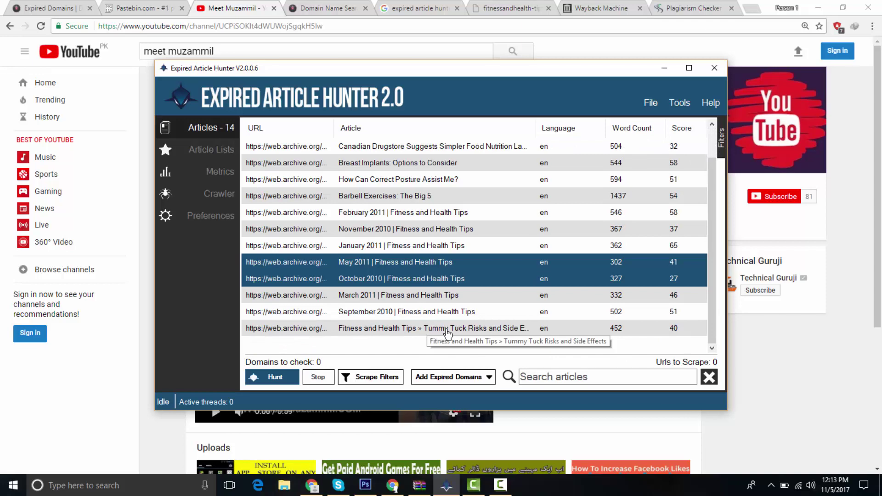
{"action": "double_click", "coordinate": [446, 329]}
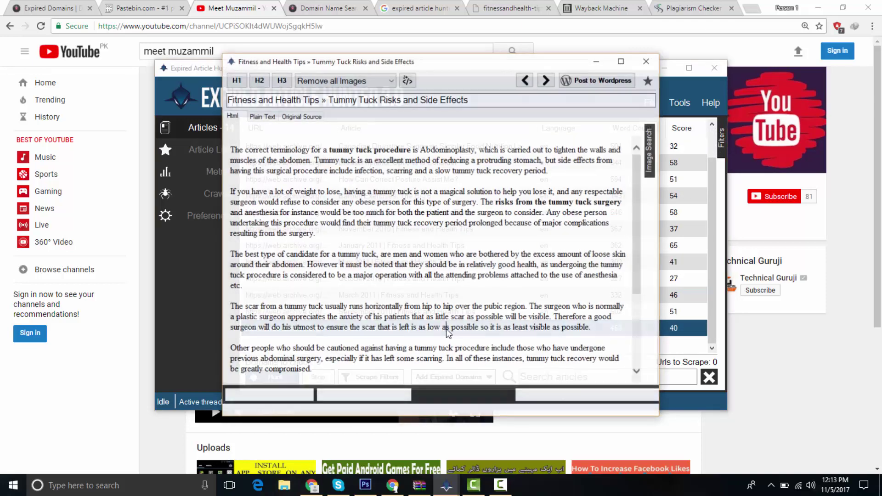
Step: Read through the full text of the tummy tuck article
{"action": "mouse_move", "coordinate": [648, 159]}
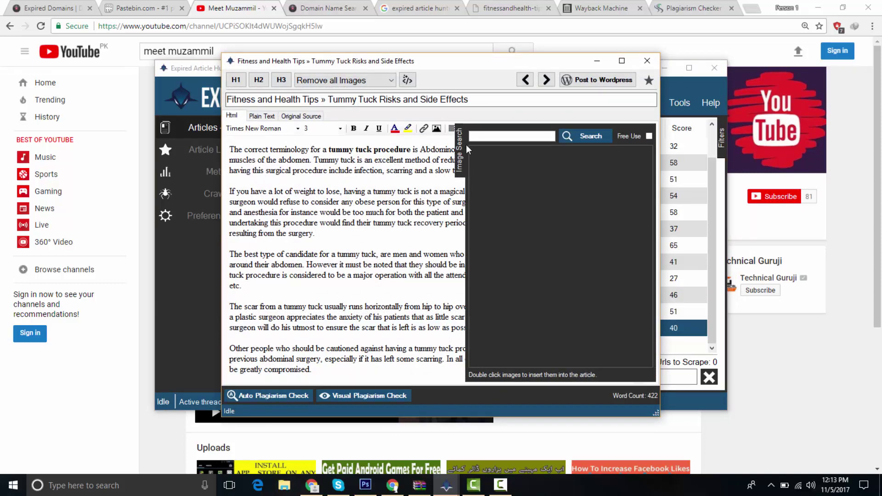
{"action": "left_click", "coordinate": [344, 287]}
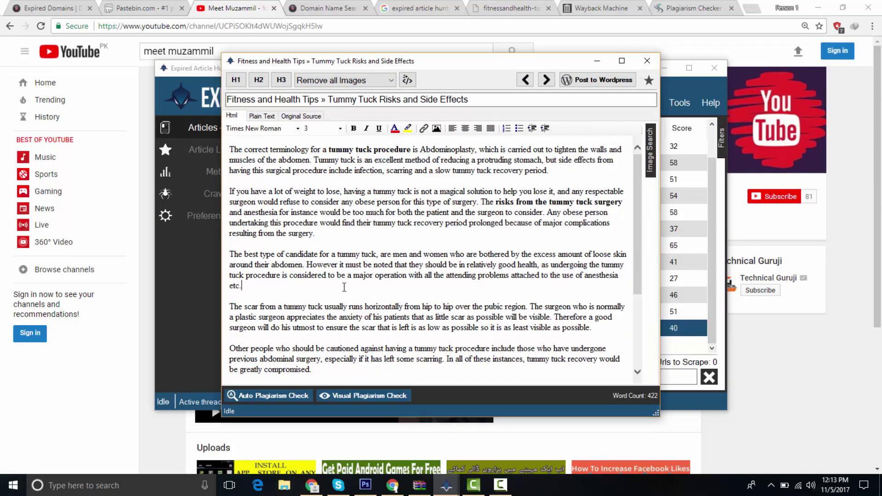
{"action": "scroll", "coordinate": [413, 281], "scroll_direction": "down", "scroll_amount": 4}
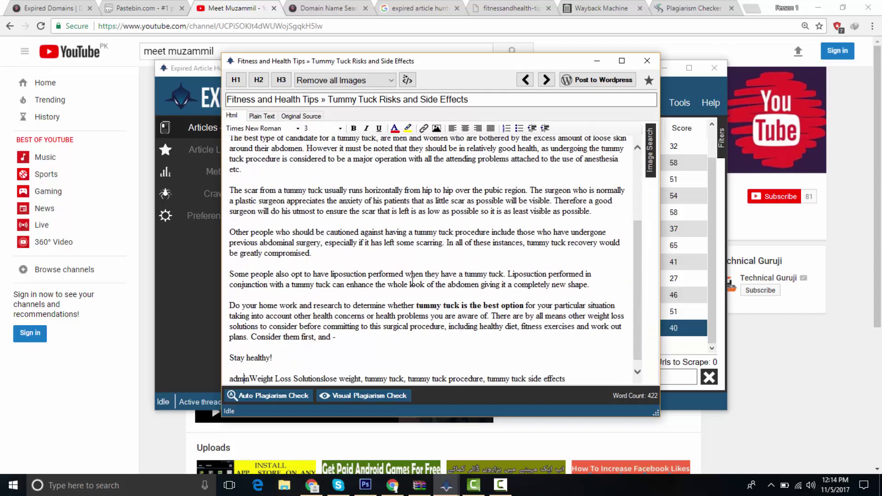
{"action": "scroll", "coordinate": [412, 282], "scroll_direction": "up", "scroll_amount": 4}
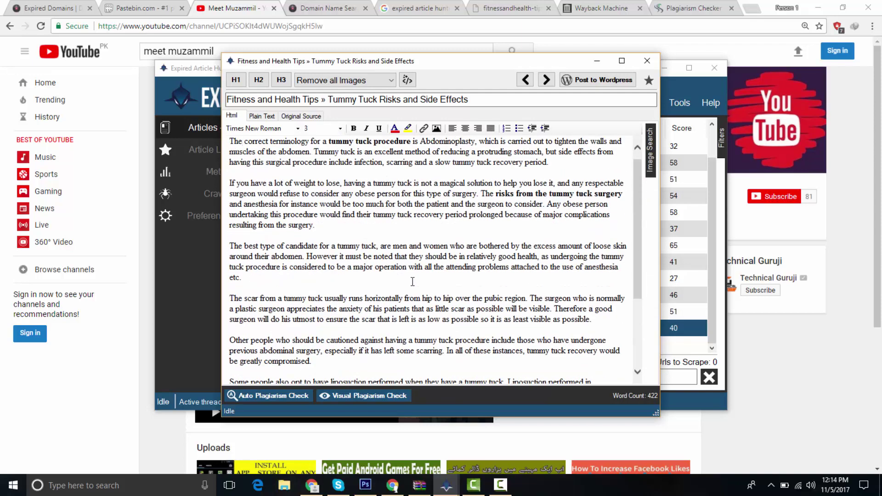
{"action": "scroll", "coordinate": [413, 282], "scroll_direction": "down", "scroll_amount": 4}
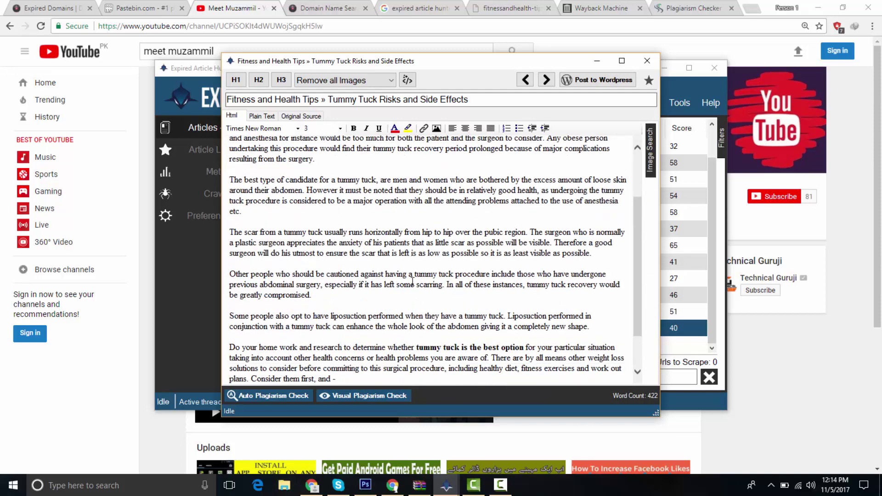
{"action": "scroll", "coordinate": [412, 281], "scroll_direction": "up", "scroll_amount": 4}
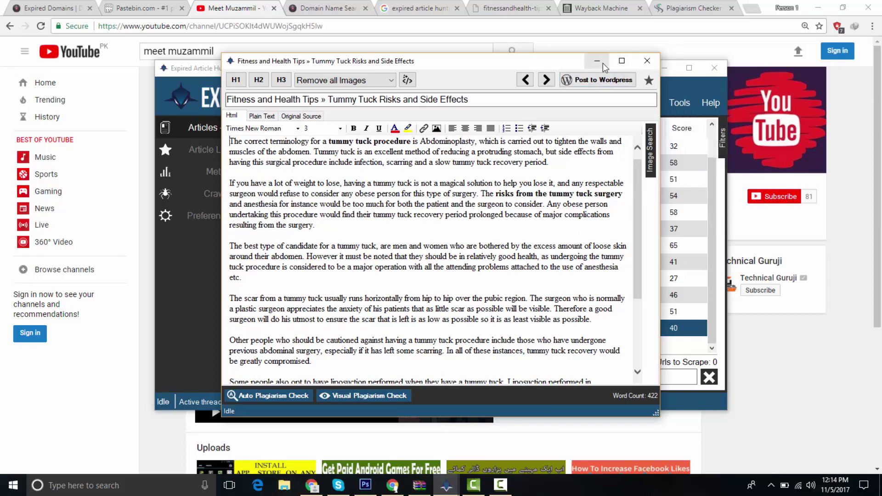
{"action": "scroll", "coordinate": [635, 225], "scroll_direction": "down", "scroll_amount": 4}
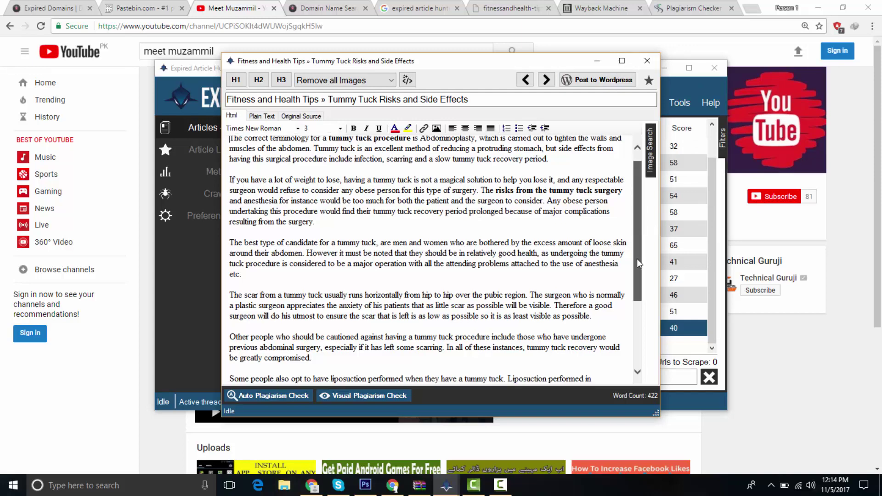
{"action": "scroll", "coordinate": [635, 225], "scroll_direction": "up", "scroll_amount": 4}
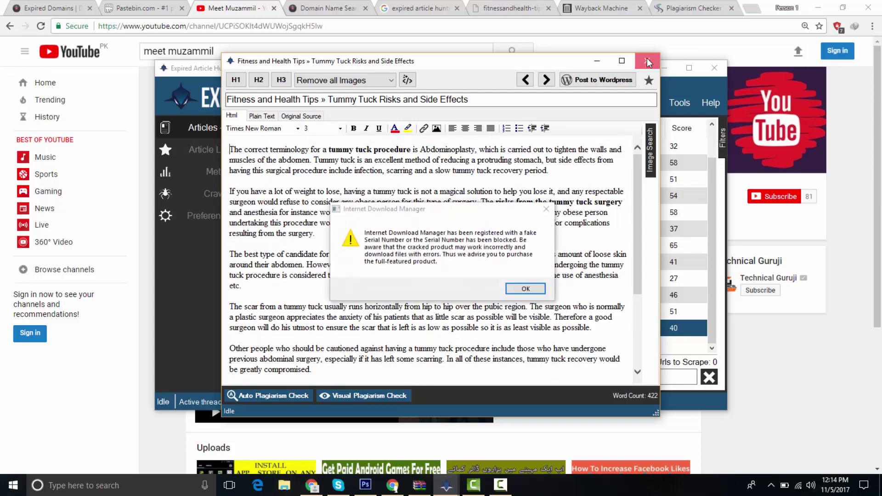
Step: Dismiss the Internet Download Manager registration dialogs and close the tummy tuck article, saving its changes
{"action": "left_click", "coordinate": [526, 288]}
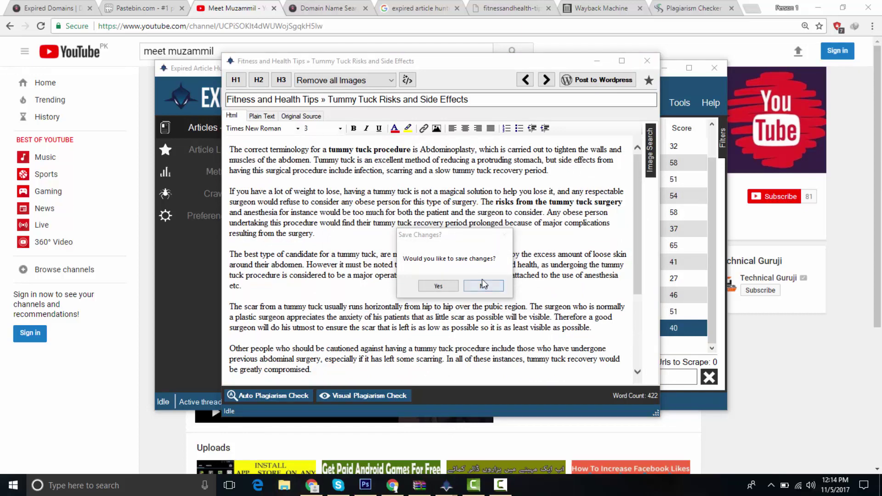
{"action": "left_click", "coordinate": [376, 296]}
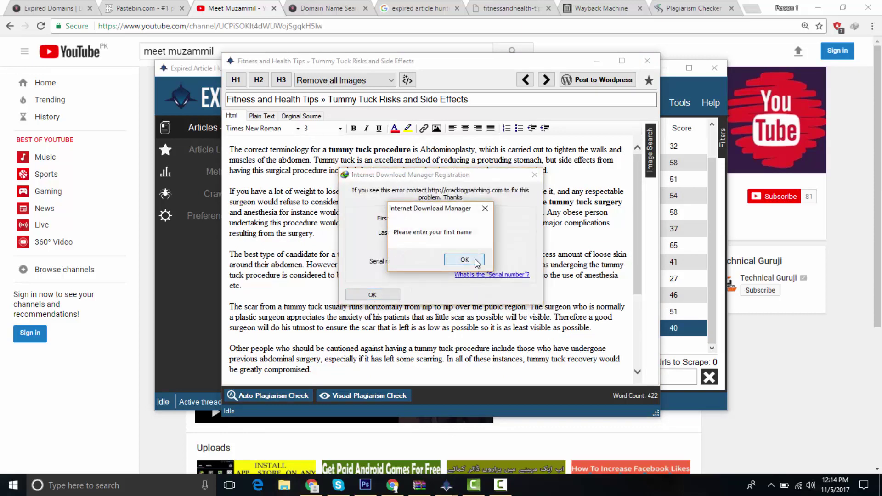
{"action": "left_click", "coordinate": [464, 261]}
{"action": "left_click", "coordinate": [534, 174]}
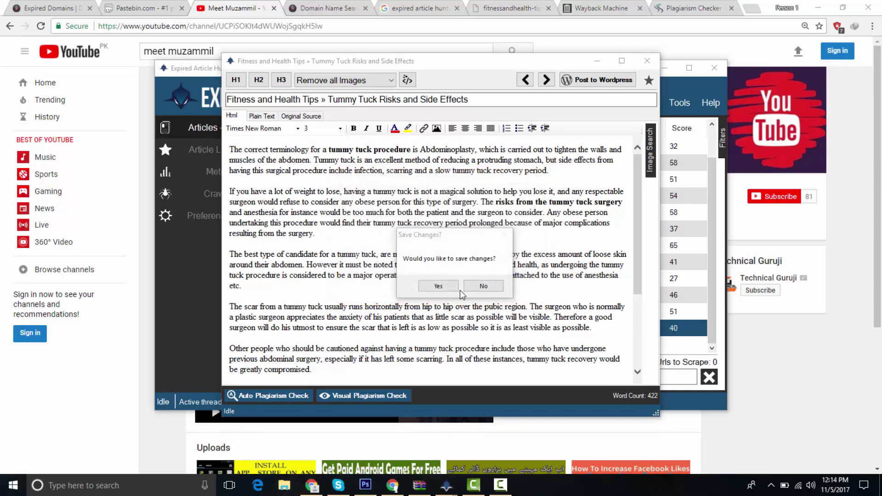
{"action": "left_click", "coordinate": [438, 286]}
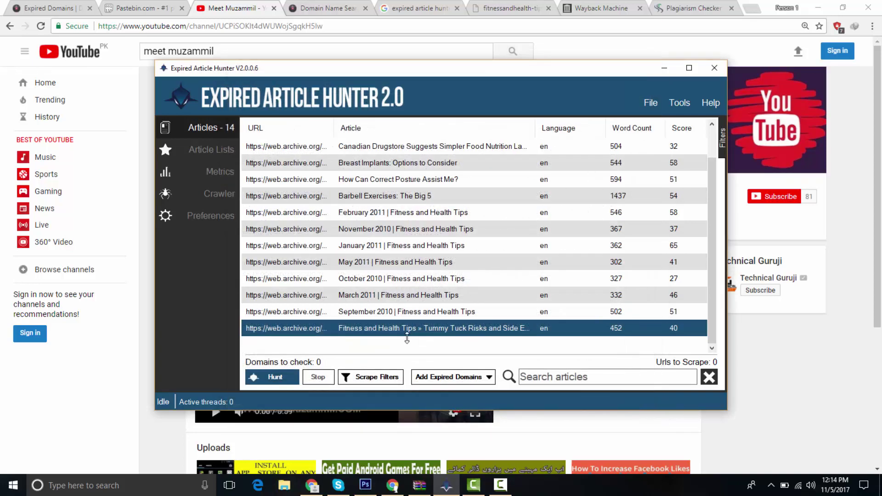
Step: Open the article "September 2010 | Fitness and Health Tips", skim it to the end, and copy its whole text
{"action": "double_click", "coordinate": [401, 312]}
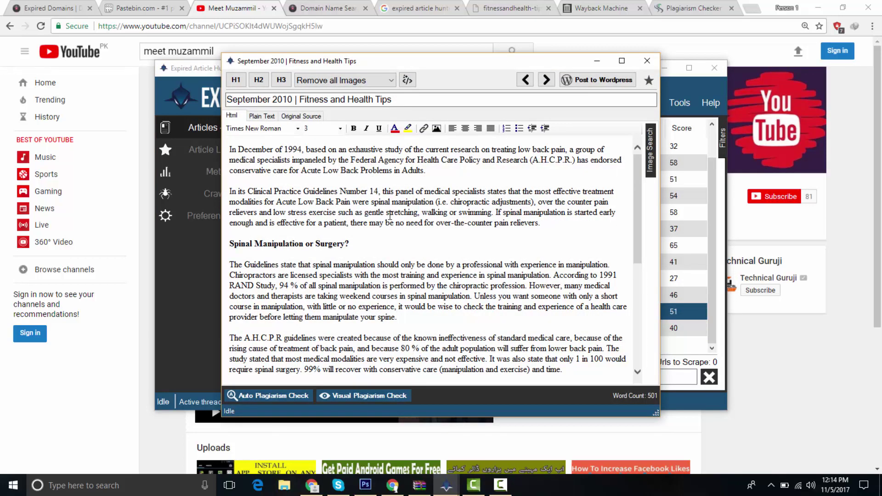
{"action": "key", "text": "ctrl+End"}
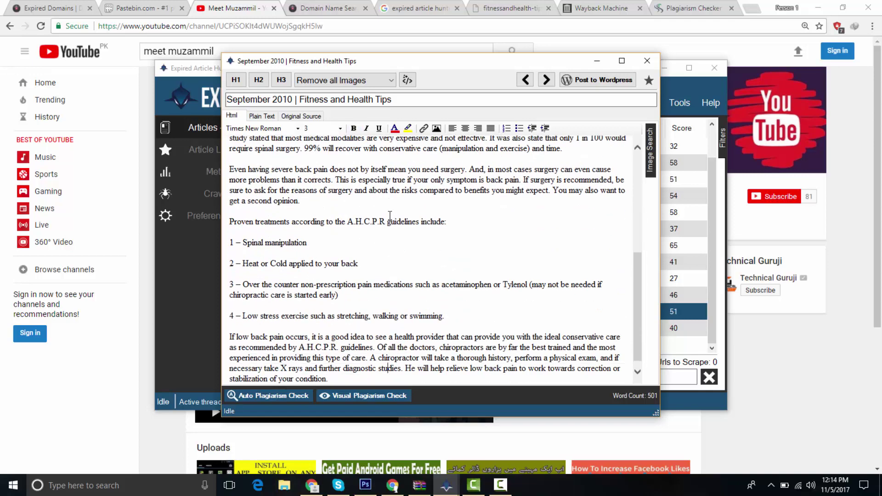
{"action": "scroll", "coordinate": [390, 214], "scroll_direction": "up", "scroll_amount": 7}
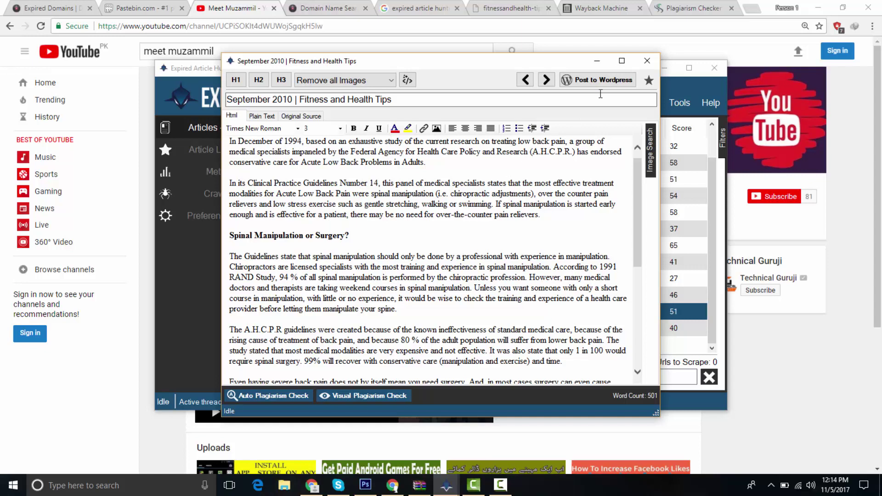
{"action": "key", "text": "ctrl+a"}
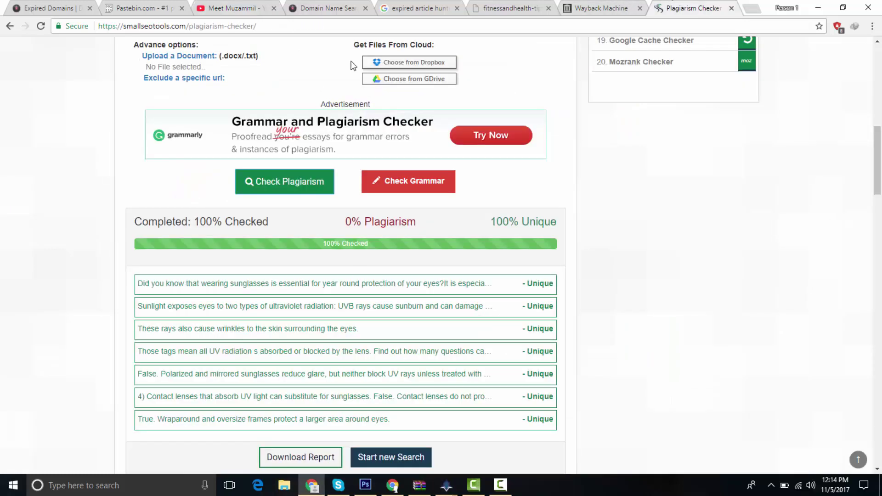
Step: Start a new search in the browser's Small SEO Tools Plagiarism Checker and paste in the September 2010 article's text
{"action": "scroll", "coordinate": [353, 65], "scroll_direction": "up", "scroll_amount": 9}
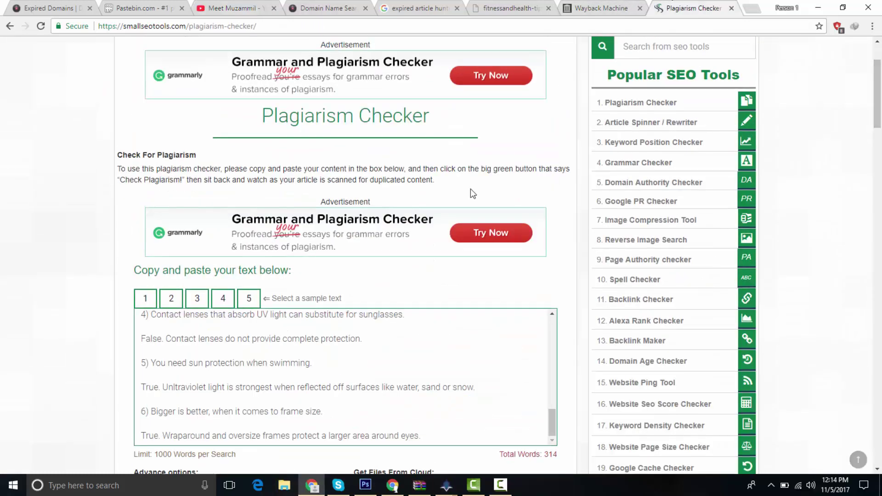
{"action": "key", "text": "ctrl+a"}
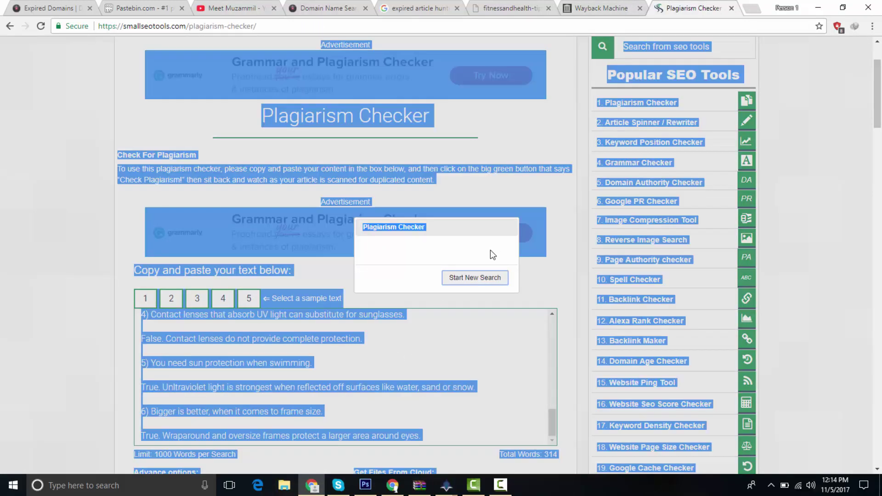
{"action": "left_click", "coordinate": [475, 277]}
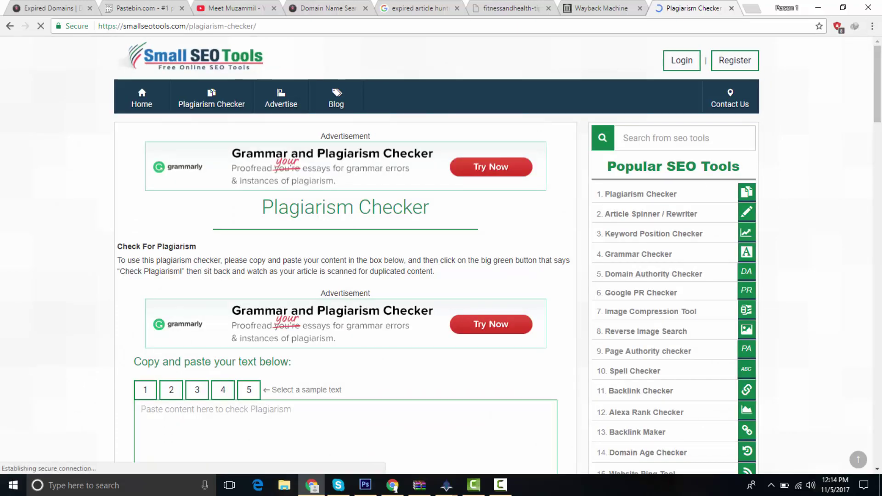
{"action": "scroll", "coordinate": [878, 68], "scroll_direction": "down", "scroll_amount": 3}
{"action": "left_click", "coordinate": [398, 348]}
{"action": "key", "text": "ctrl+v"}
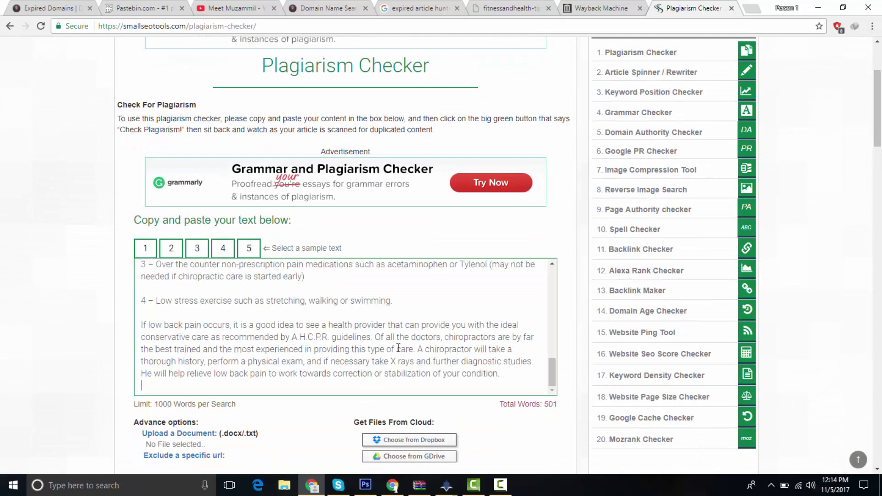
Step: Run the plagiarism check on the pasted article and bring up the YouTube channel page
{"action": "scroll", "coordinate": [757, 236], "scroll_direction": "down", "scroll_amount": 6}
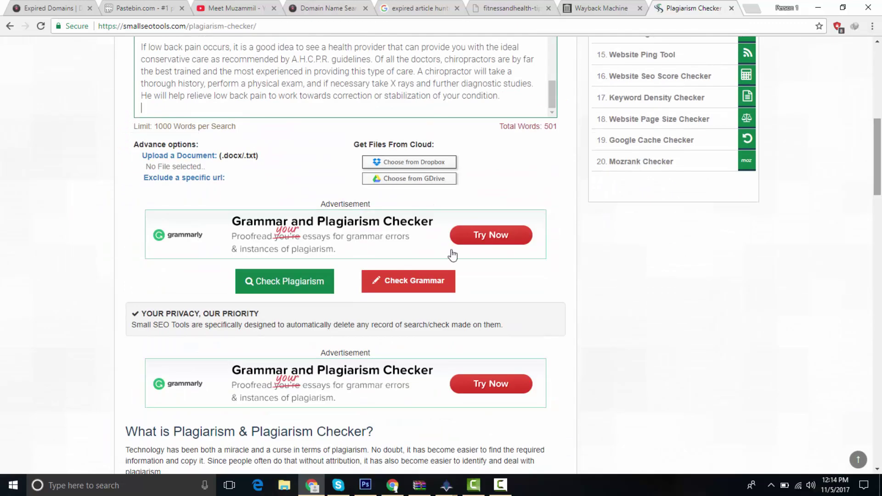
{"action": "left_click", "coordinate": [297, 292]}
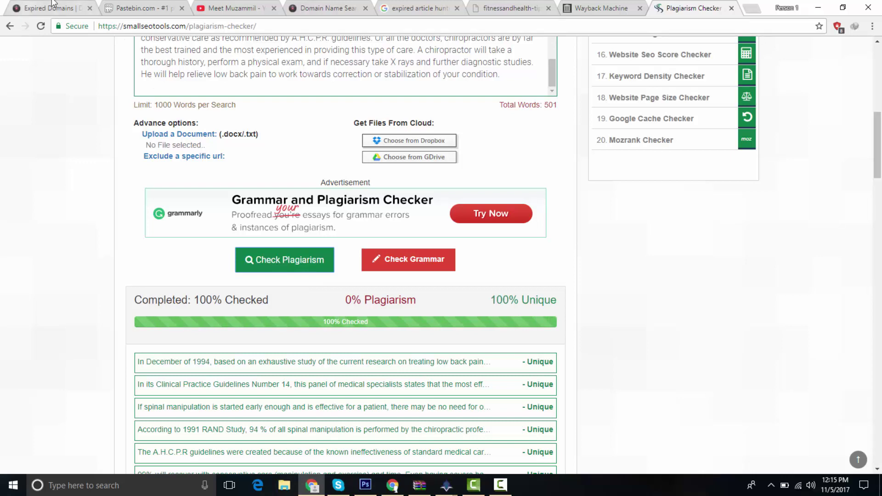
{"action": "left_click", "coordinate": [221, 8]}
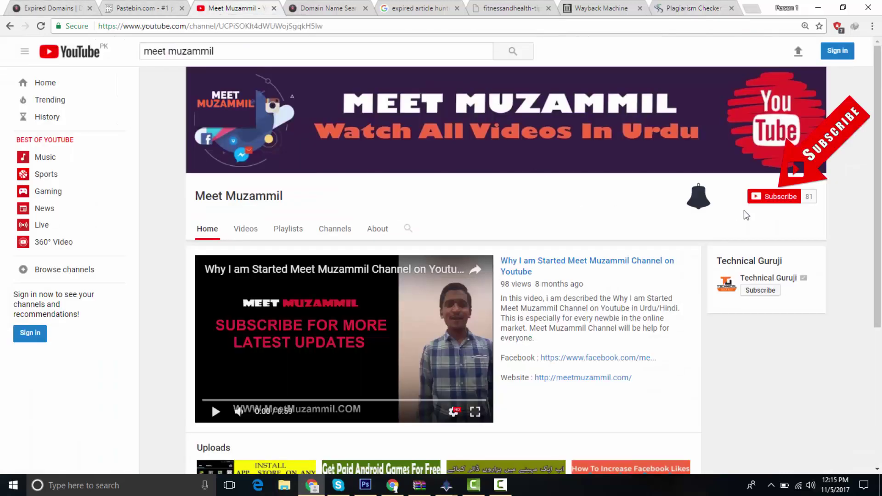